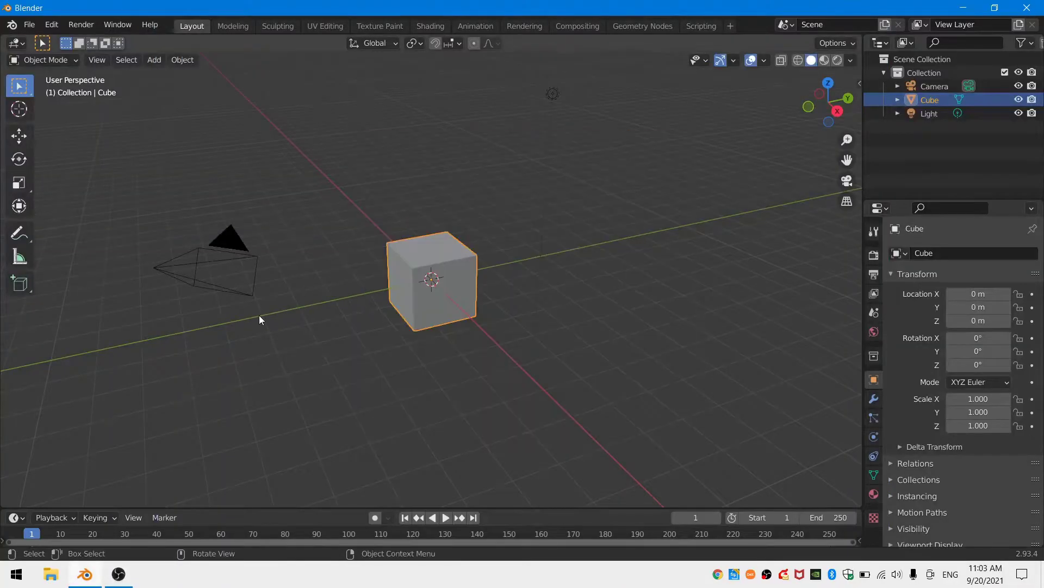
Delete all the default objects from the scene
key("a")
key("x")
left_click(260, 317)
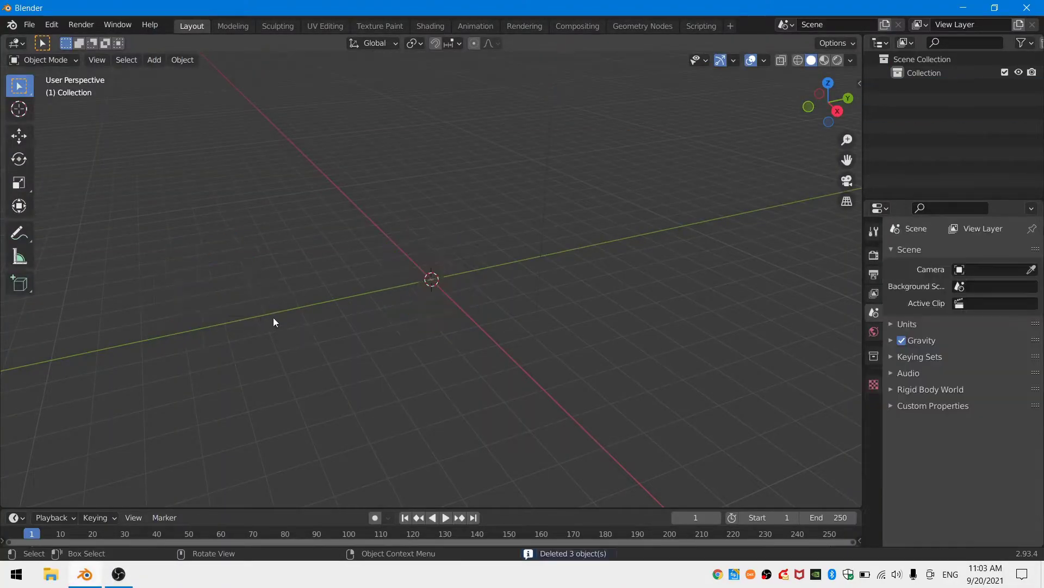
Add a text object at the world origin and stand it upright by rotating it 90° about the X axis
key("shift+a")
mouse_move(270, 285)
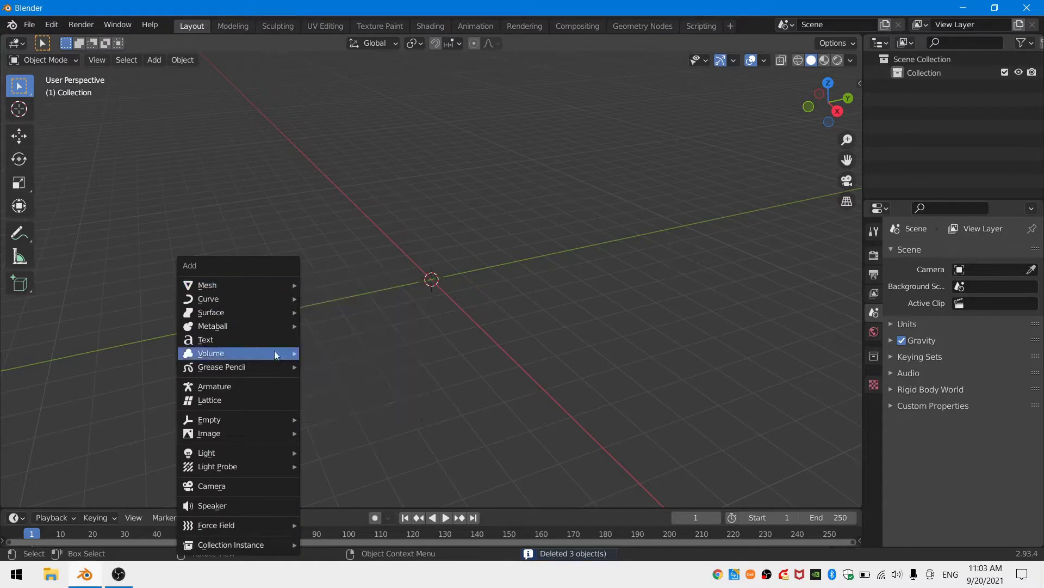
left_click(238, 339)
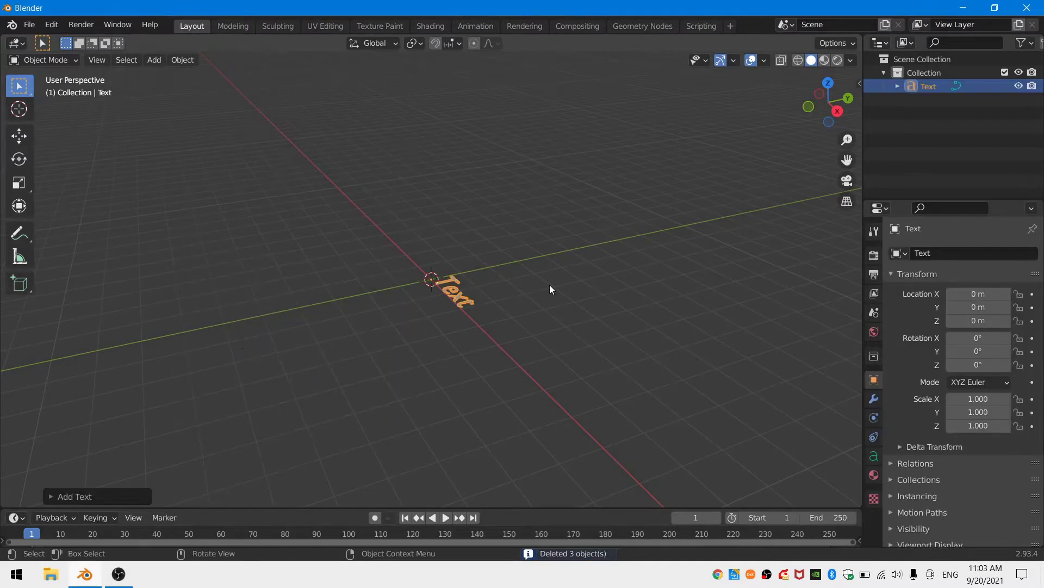
key("r")
key("x")
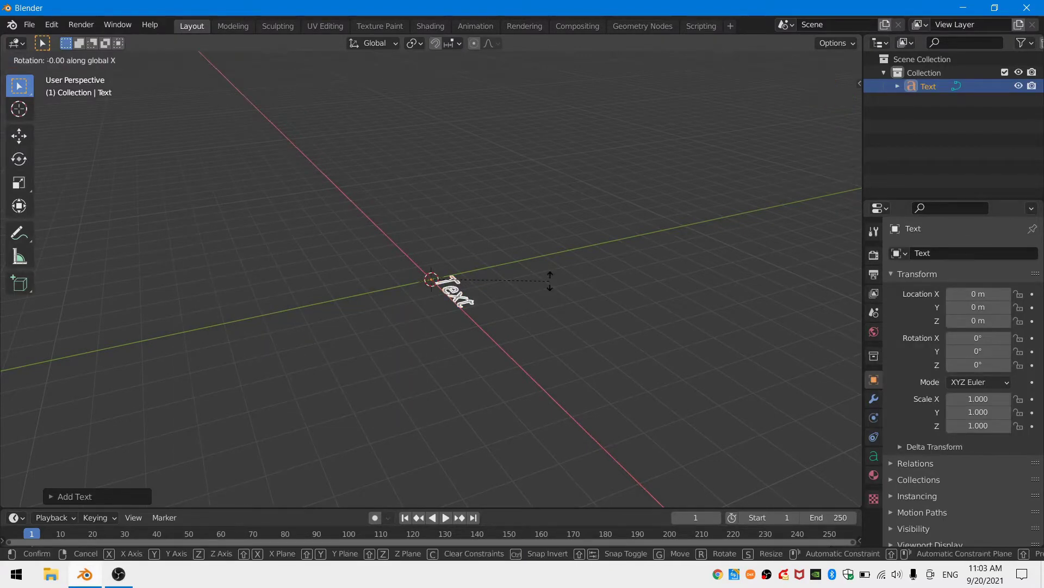
key("Return")
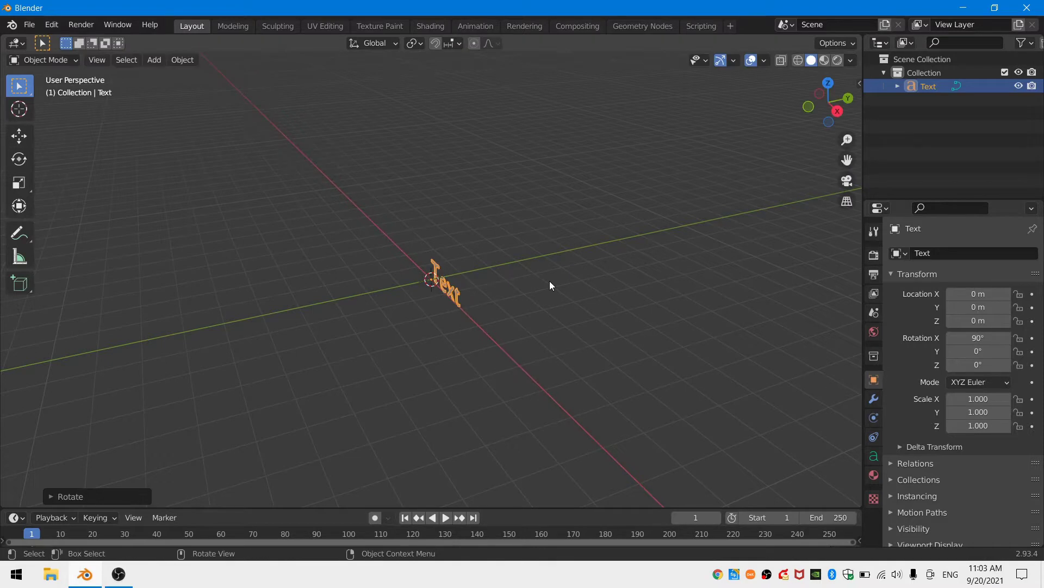
Add a camera at the origin, clear its rotation, and rotate it 90° about the X axis
key("shift+a")
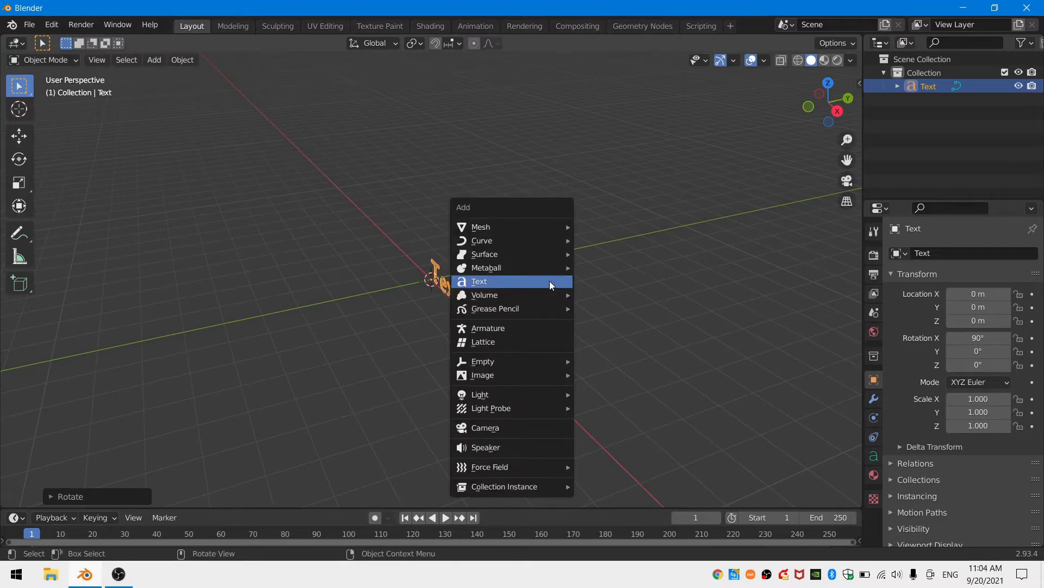
left_click(518, 430)
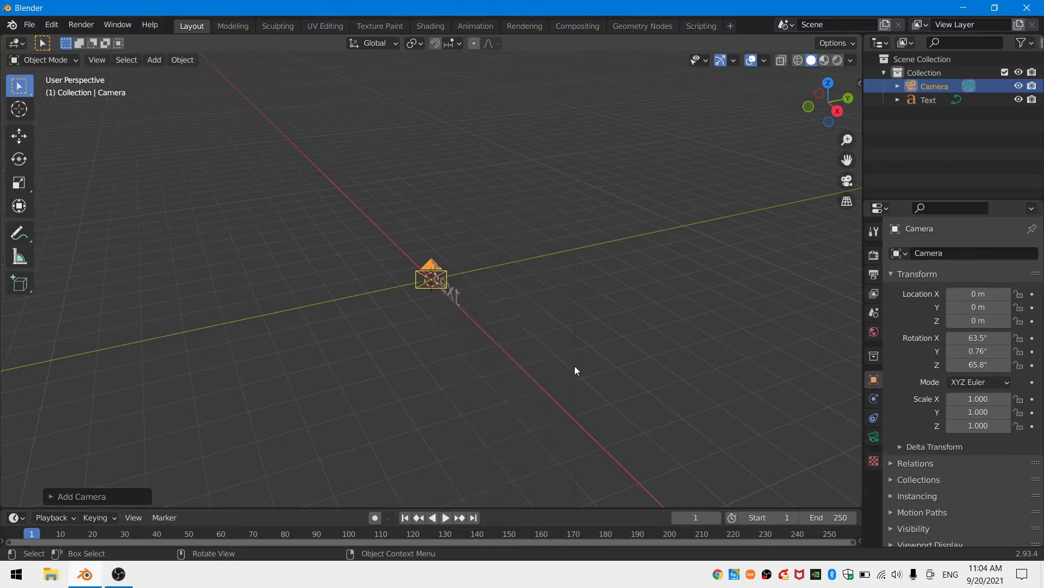
key("alt+r")
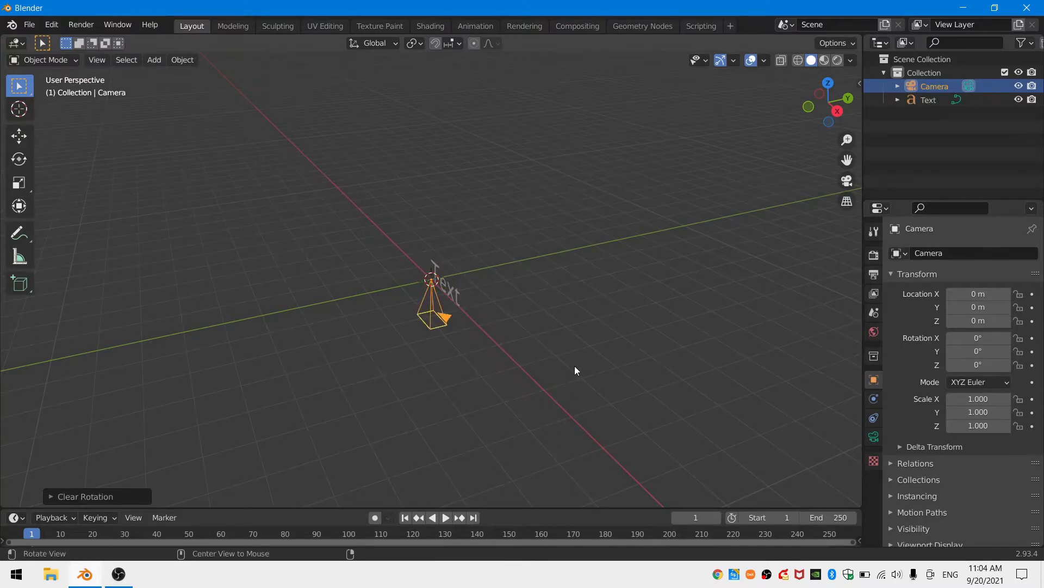
type("rx9")
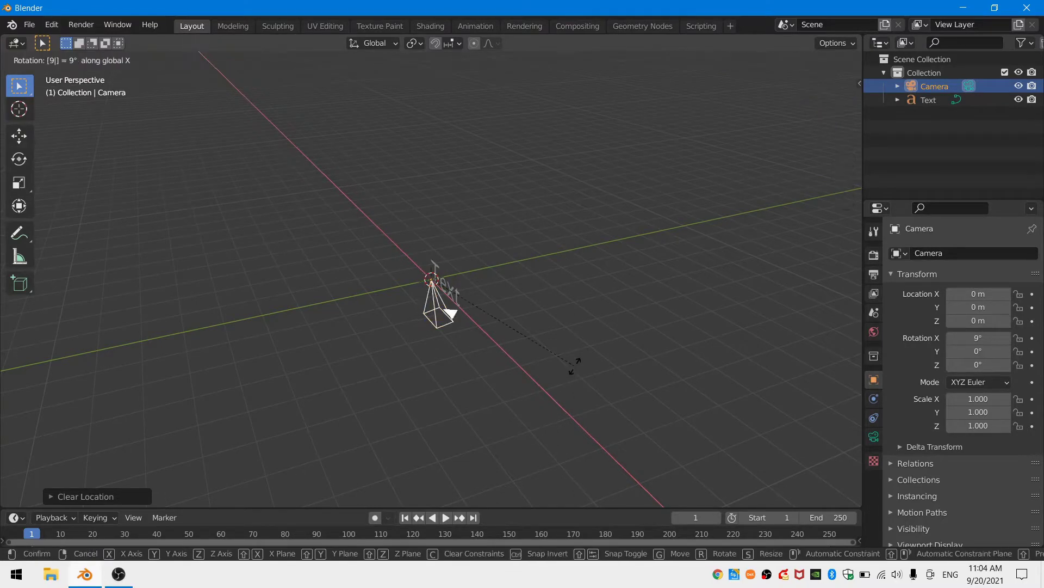
type("0")
key("Return")
Move the camera back along the Y axis to about -9.9 m, in front of the text
key("g")
key("y")
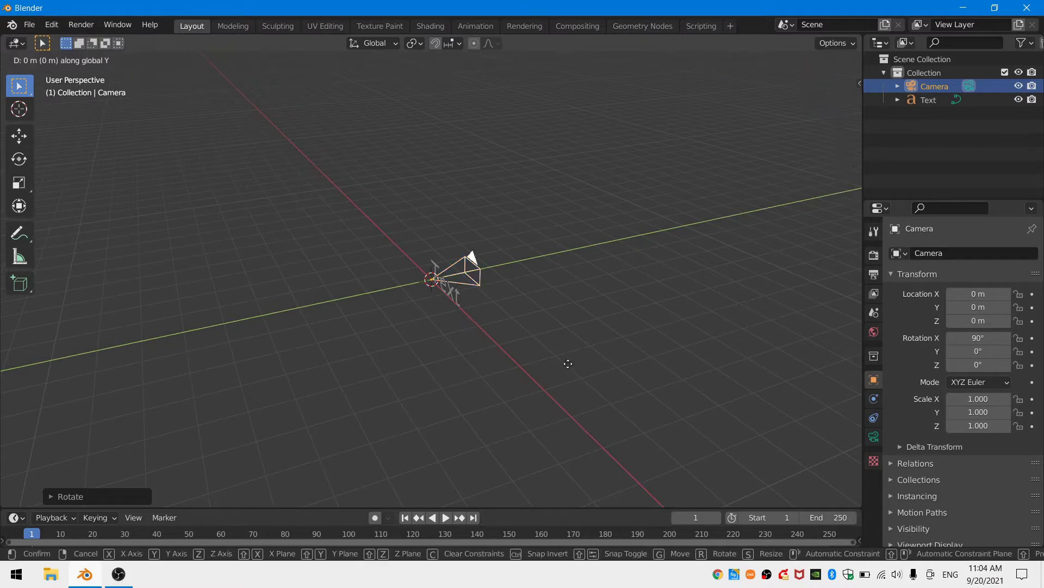
left_click(196, 456)
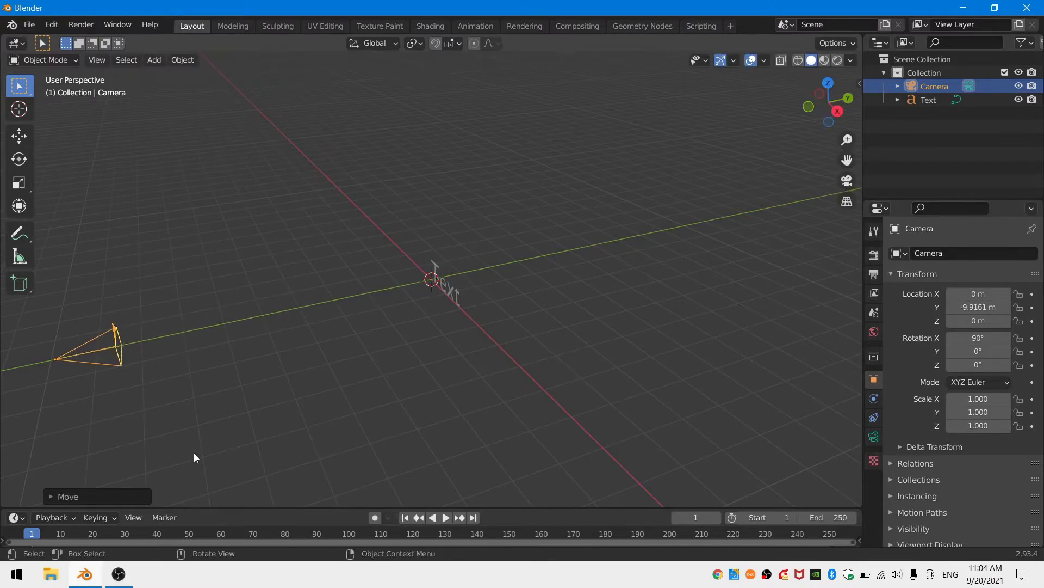
Replace the text object's content with "BINDINGS THAT WILL" on the first line and "NEVER BREAK" on the second
middle_click_drag(343, 319, 446, 292)
left_click(446, 289)
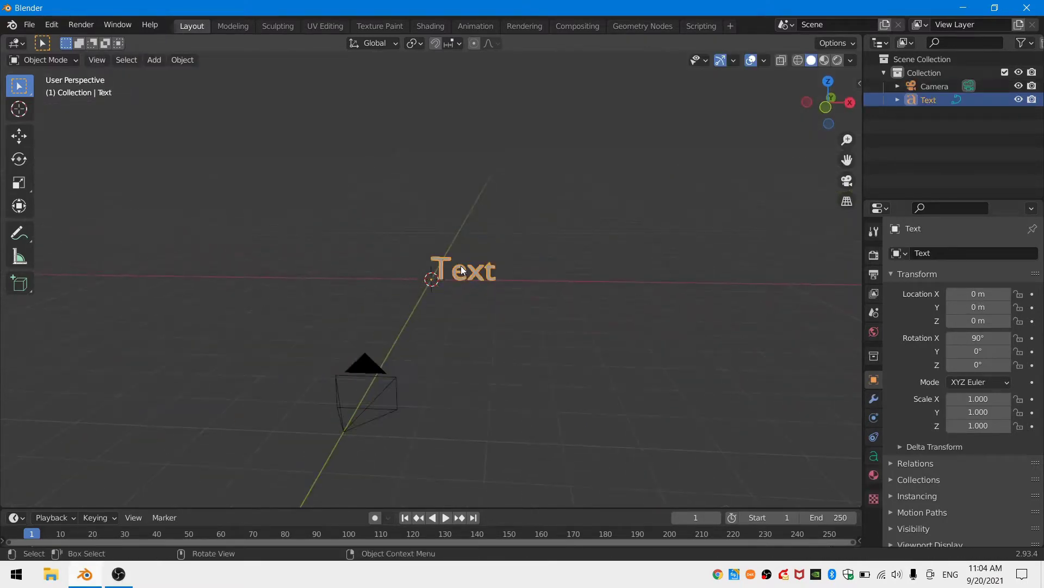
key("Tab")
key("BackSpace")
key("BackSpace")
key("BackSpace")
key("BackSpace")
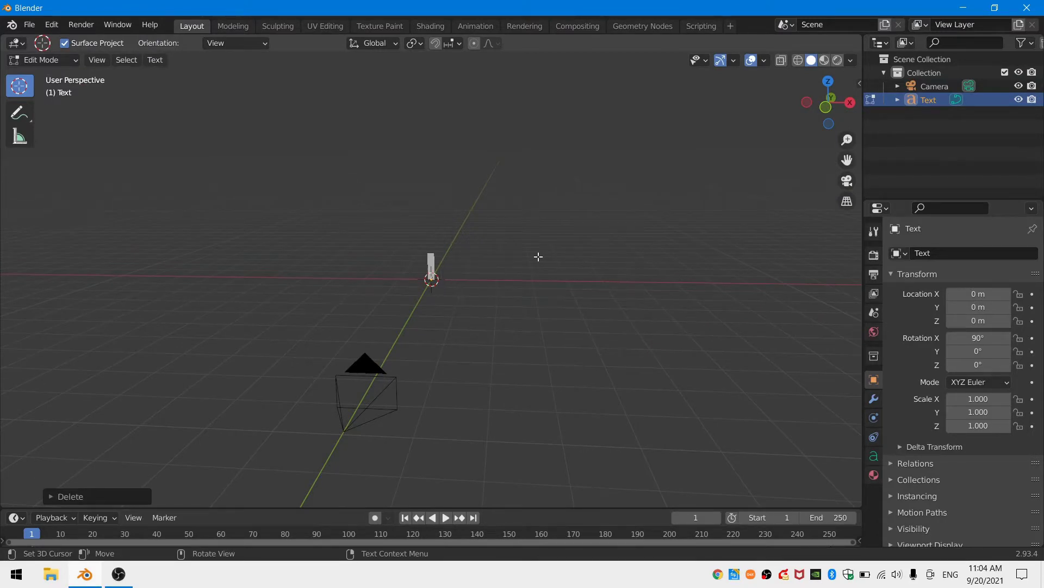
type("BINDINGS THAT")
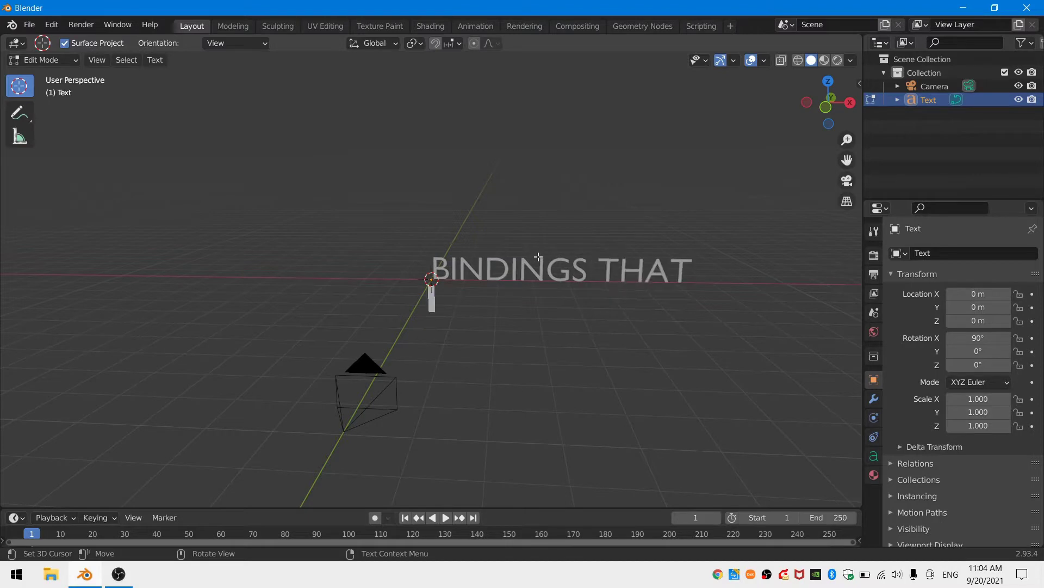
key("BackSpace")
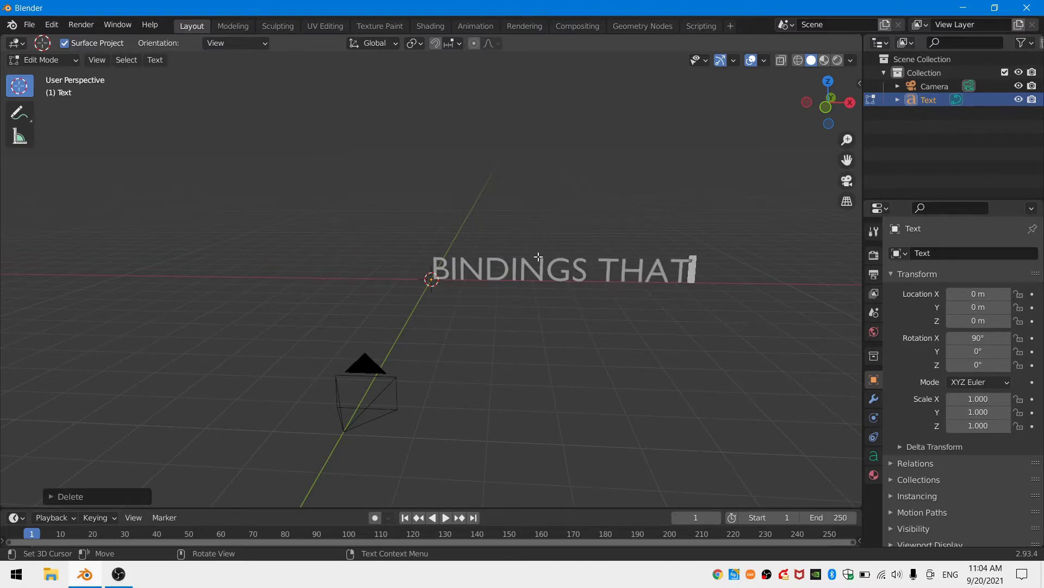
type("WILL")
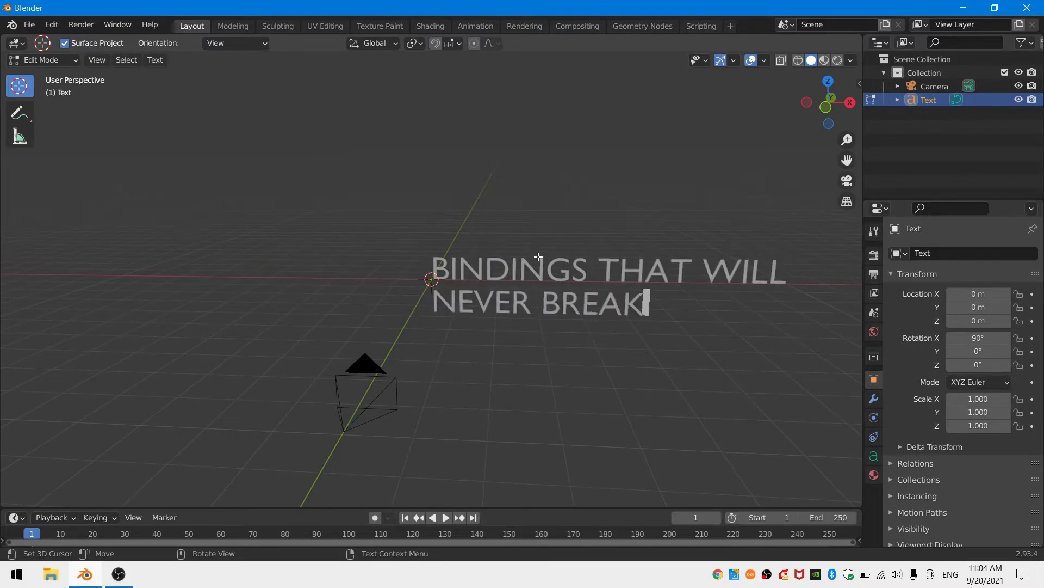
key("Tab")
Load the Arial Bold font file as the text object's regular font
left_click(875, 455)
left_click(920, 433)
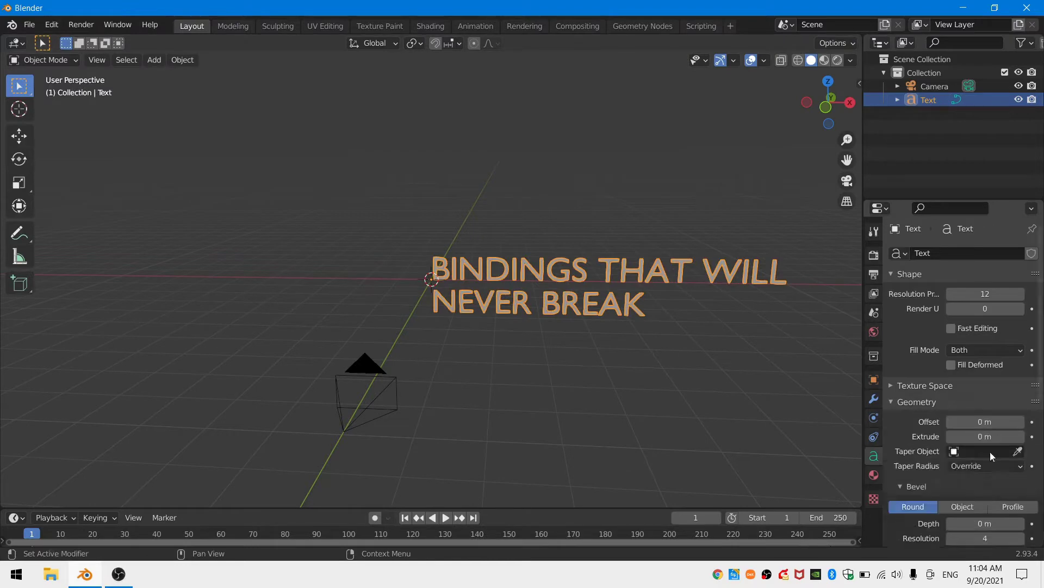
scroll(1001, 460, "down", 5)
left_click(1017, 463)
double_click(582, 278)
scroll(952, 364, "down", 8)
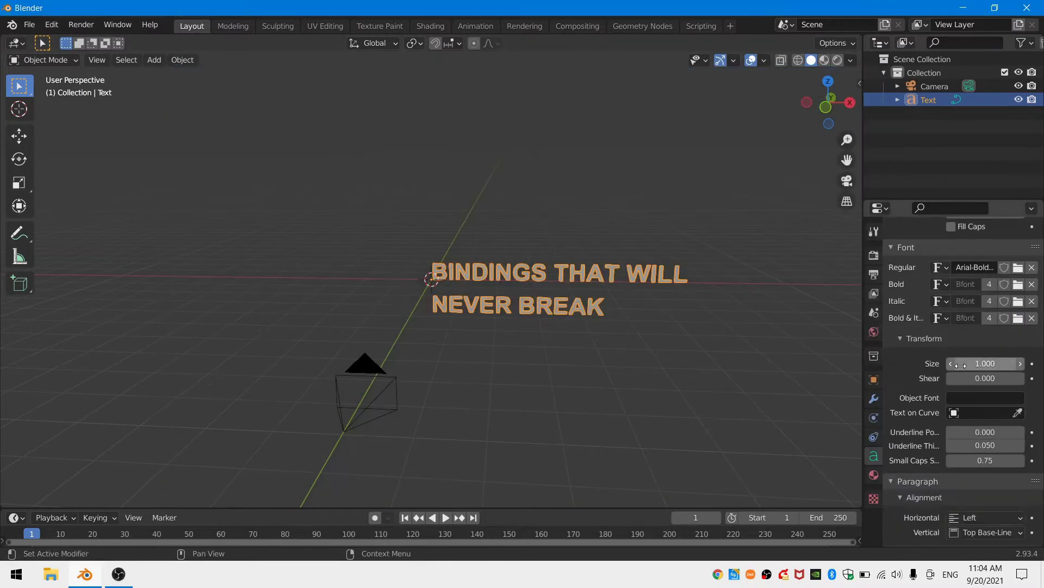
Center the text horizontally and vertically, and reduce its line spacing to 0.600 while viewing through the camera
left_click(1013, 430)
left_click(973, 450)
left_click(1012, 445)
left_click(974, 490)
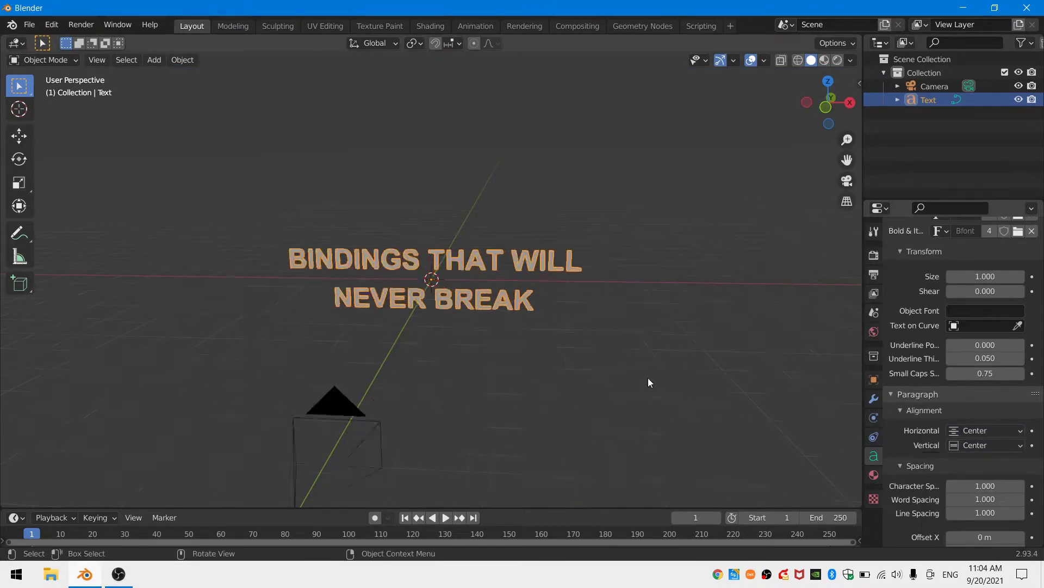
key("KP_0")
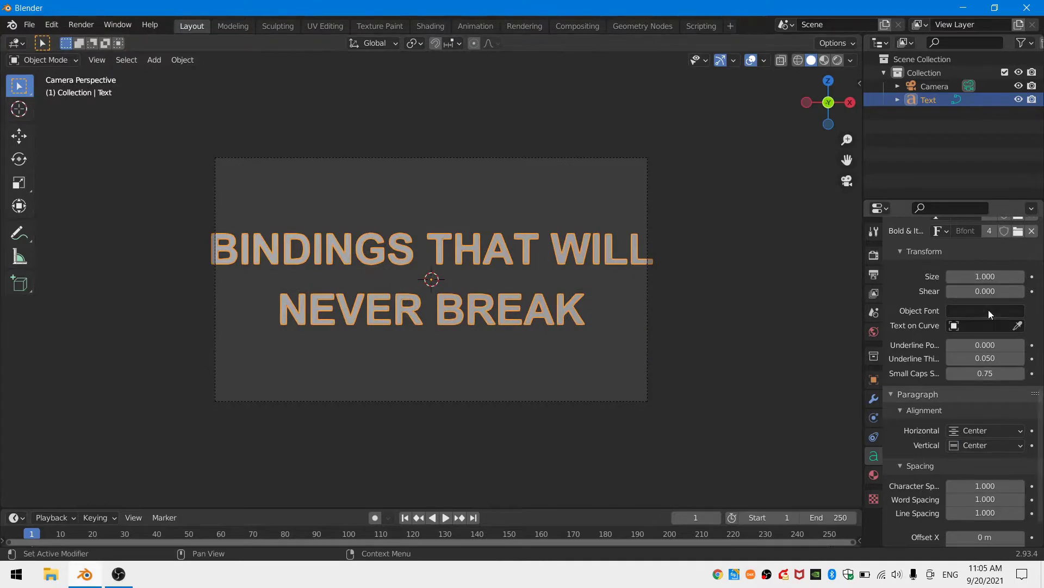
scroll(974, 392, "down", 3)
left_click_drag(986, 464, 942, 463)
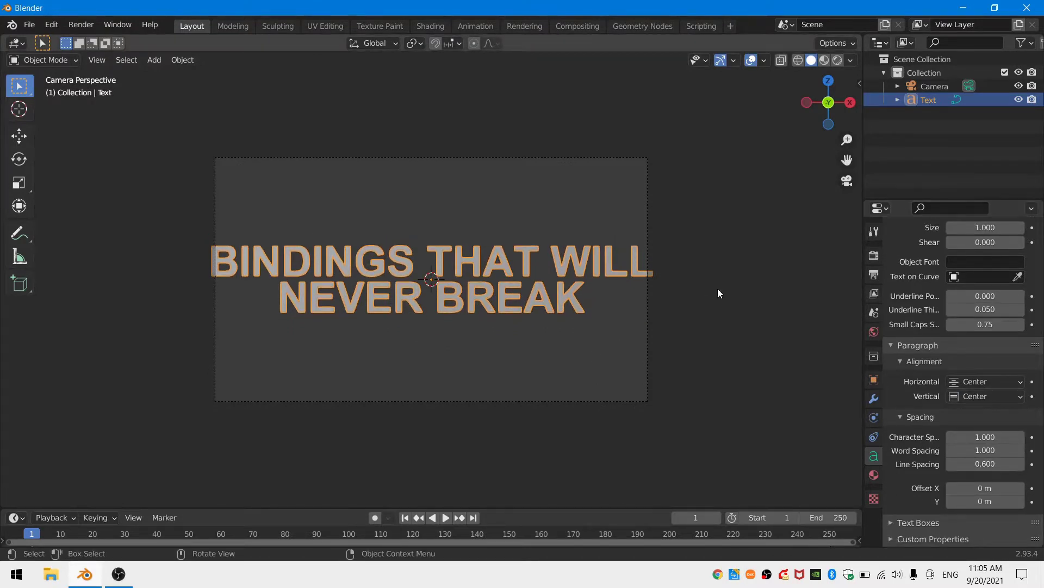
Add a plane at the origin and rotate it 90° about the X axis so it stands parallel to the text
middle_click_drag(717, 288, 690, 298)
key("shift+a")
mouse_move(530, 52)
left_click(614, 47)
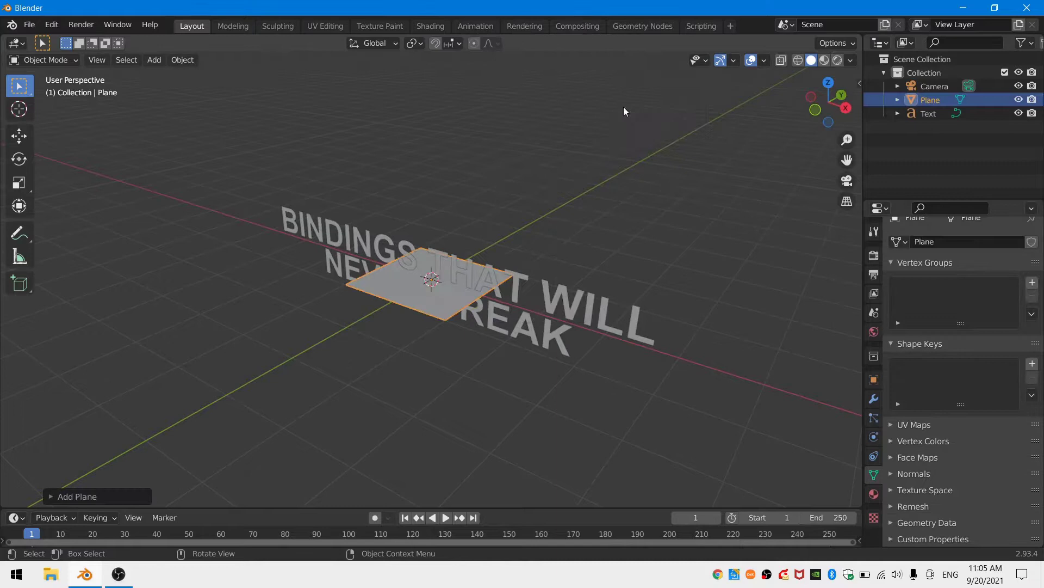
type("rx90")
key("Return")
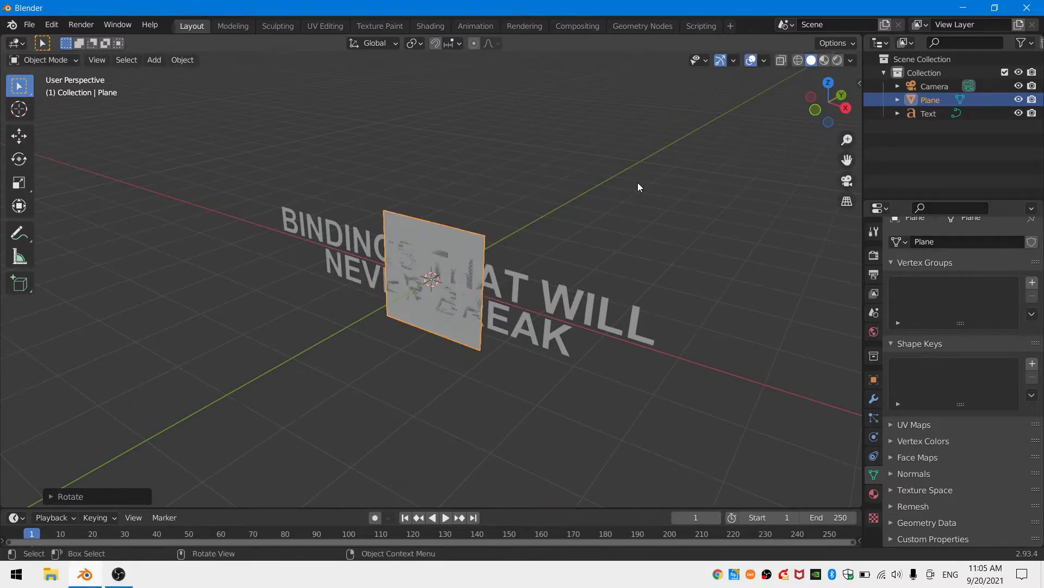
Scale the plane's mesh along X and Z into a wide strip enclosing both text lines, and apply the object's transforms
key("Tab")
key("s")
key("x")
left_click(545, 146)
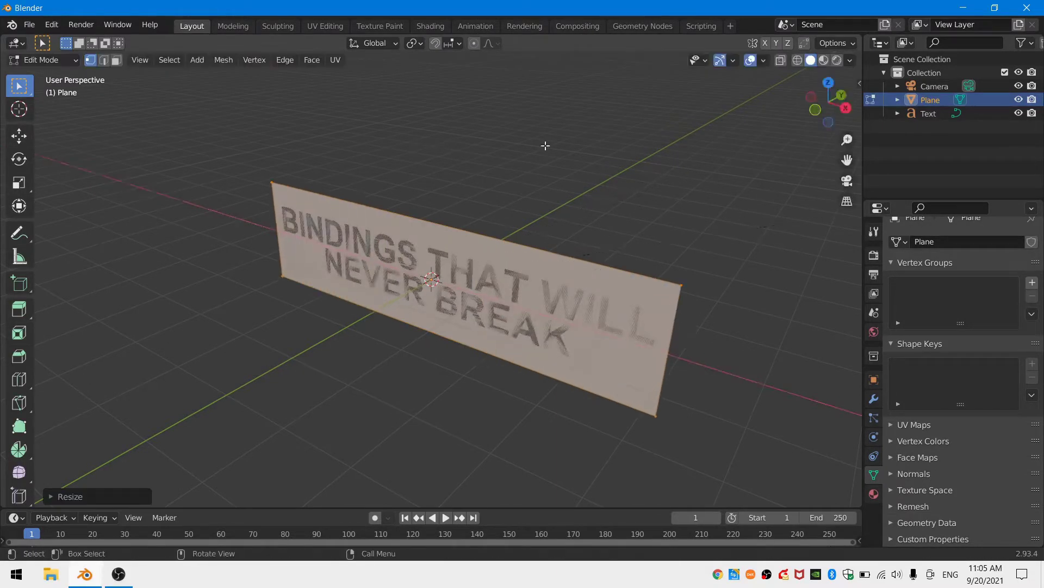
key("s")
key("z")
left_click(544, 161)
key("Tab")
key("ctrl+a")
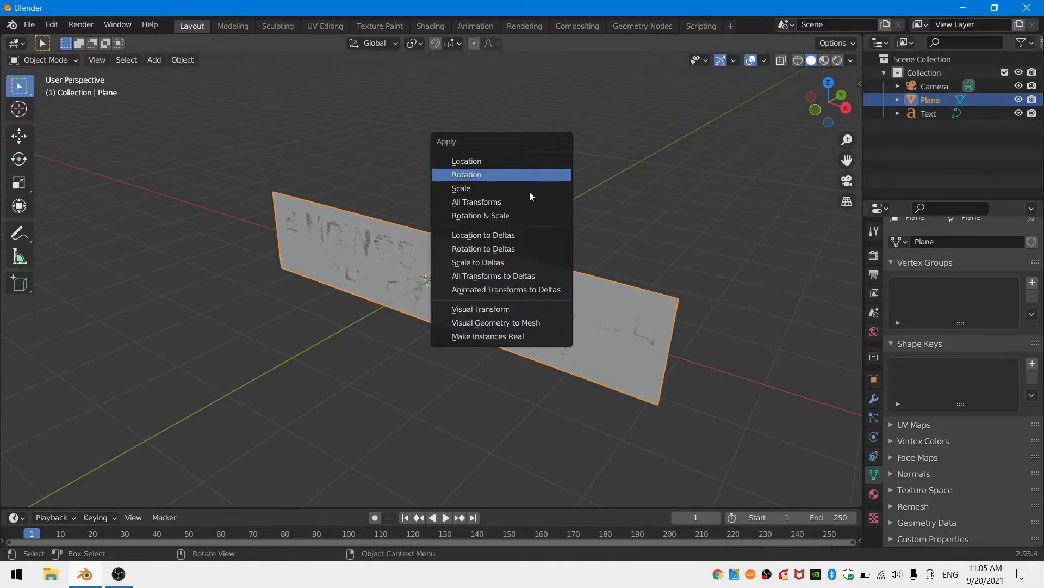
left_click(531, 196)
Subdivide the plane's mesh with 10 cuts
key("Tab")
right_click(531, 196)
left_click(501, 216)
left_click(62, 489)
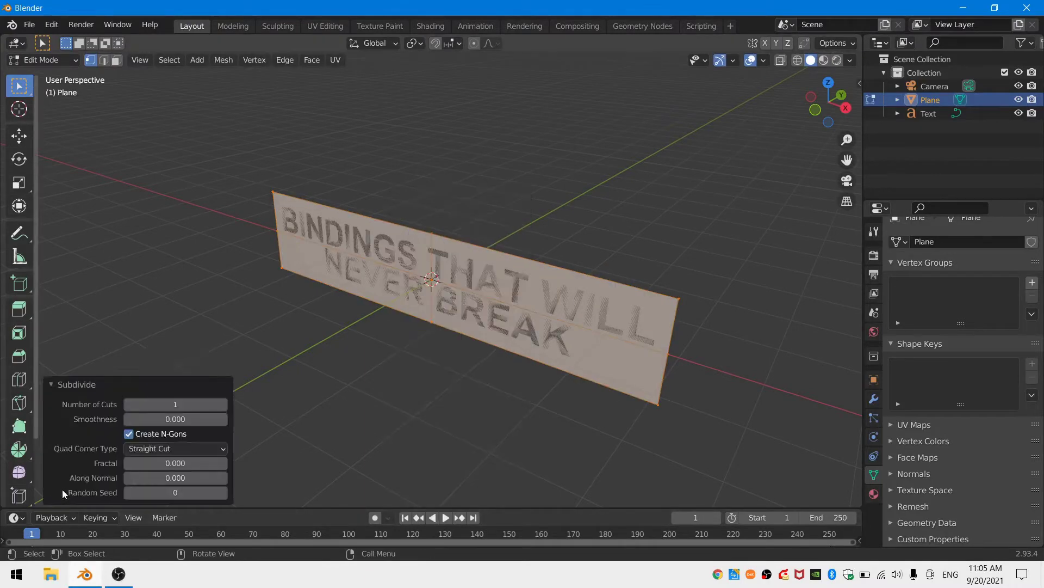
left_click(224, 402)
left_click(224, 403)
left_click(225, 402)
left_click(224, 403)
left_click(224, 402)
left_click(224, 403)
left_click(225, 402)
left_click(225, 402)
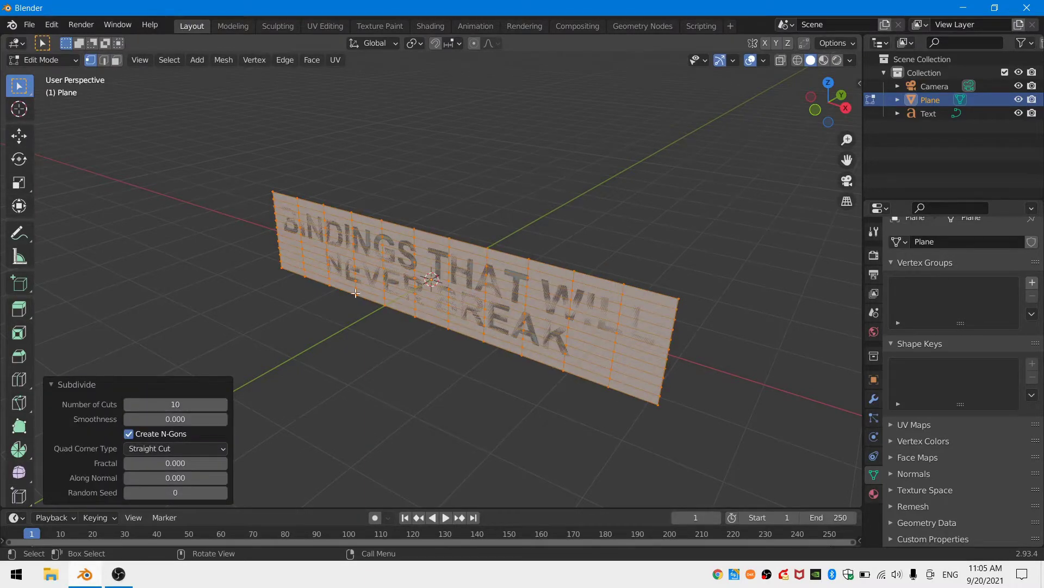
Dissolve the uppermost and lowermost inner horizontal edge loops of the subdivided plane
middle_click_drag(356, 294, 427, 269)
key("2")
left_click(217, 242, "alt")
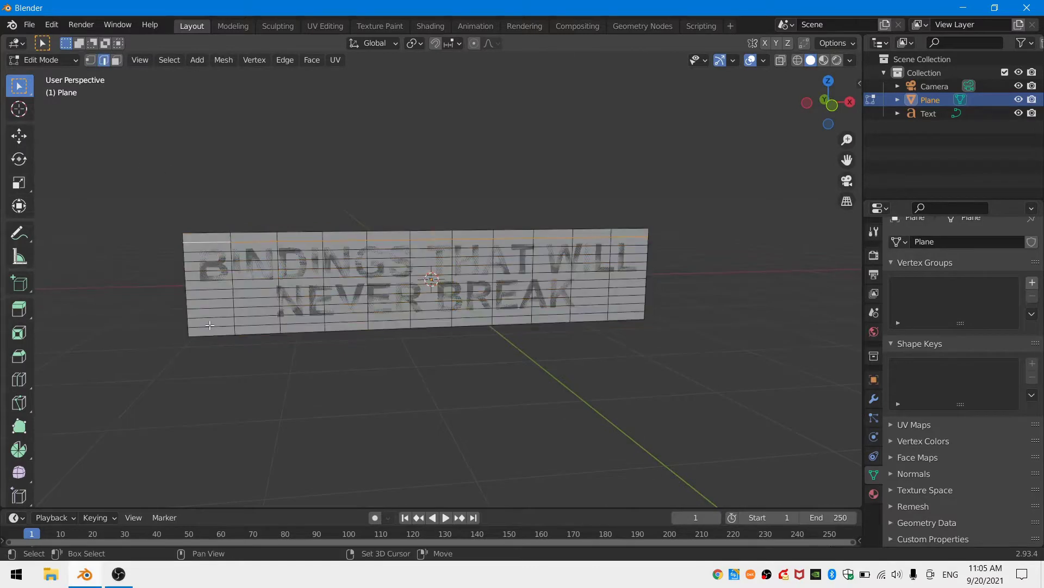
left_click(210, 325, "alt+shift")
key("x")
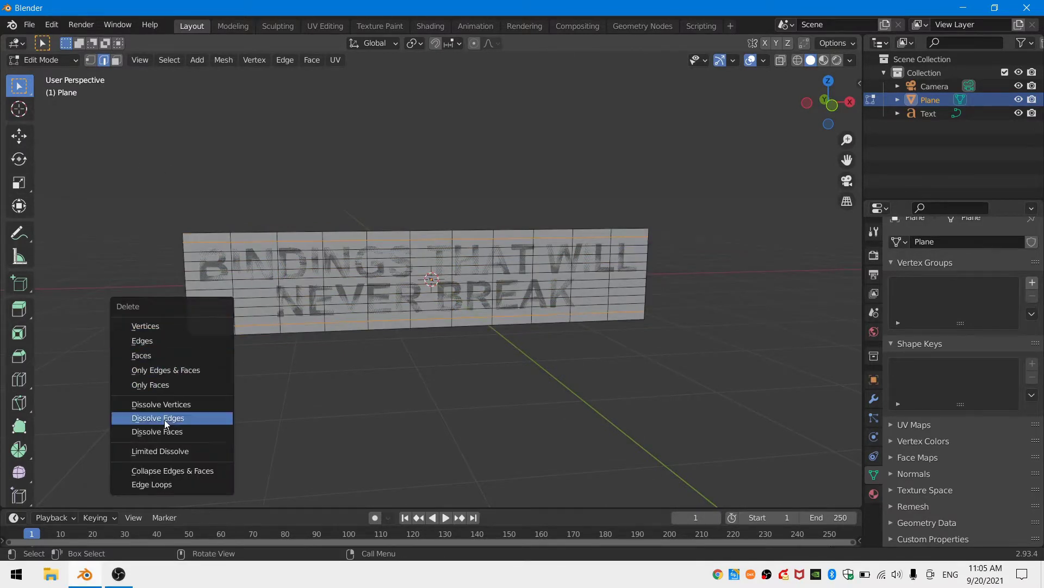
left_click(166, 422)
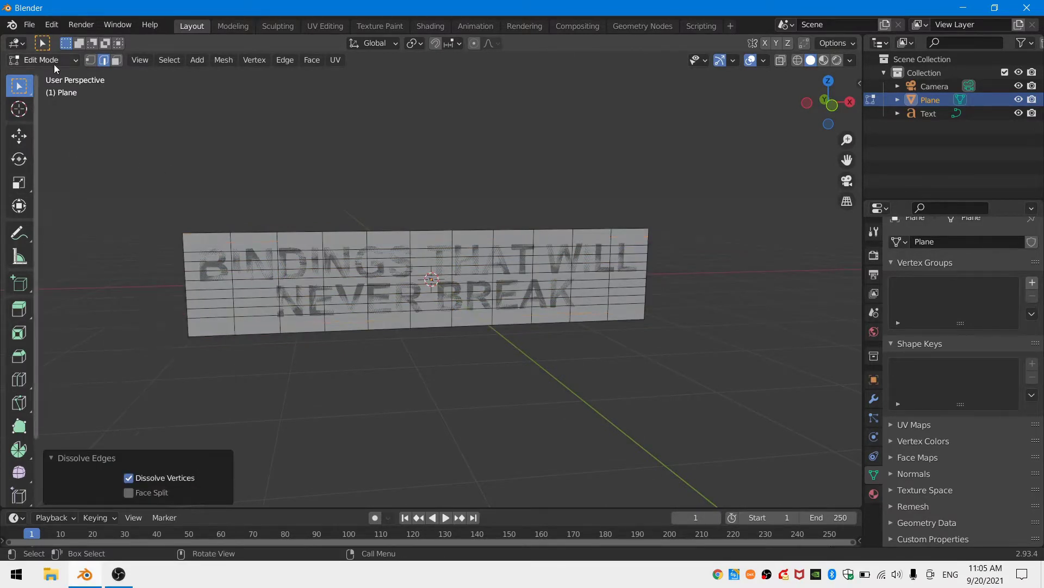
Round the plane's four corner vertices with a vertex bevel 0.295 m wide, raising its segment count for smooth corners
key("1")
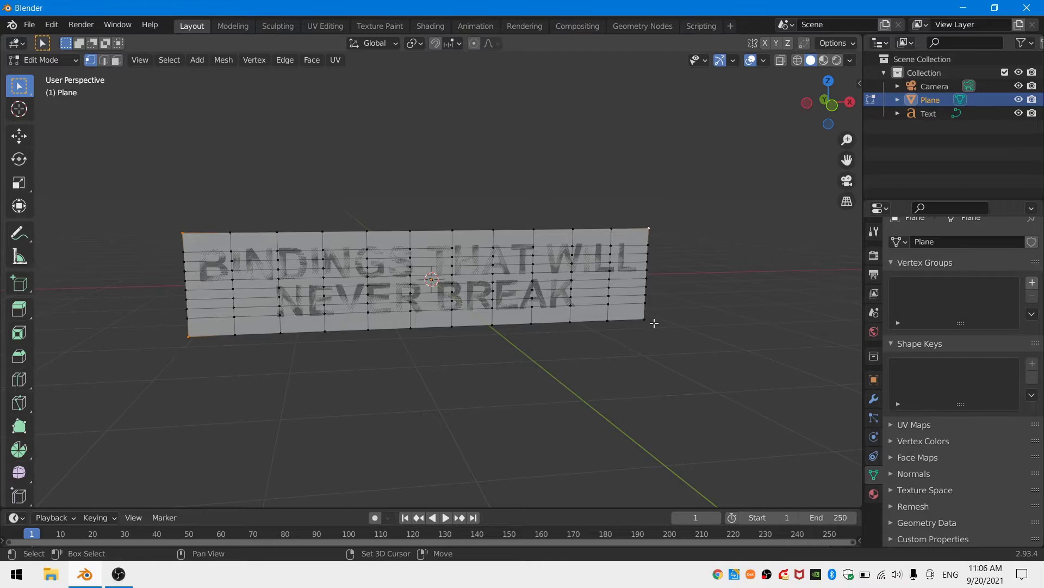
key("ctrl+shift+b")
left_click(655, 318)
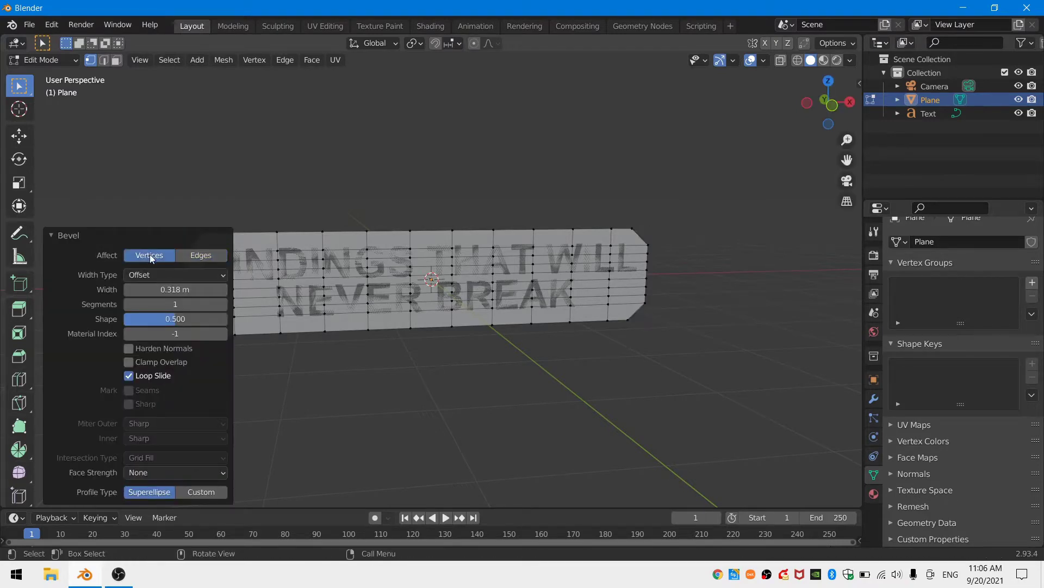
left_click_drag(163, 290, 168, 289)
left_click(226, 306)
left_click(226, 306)
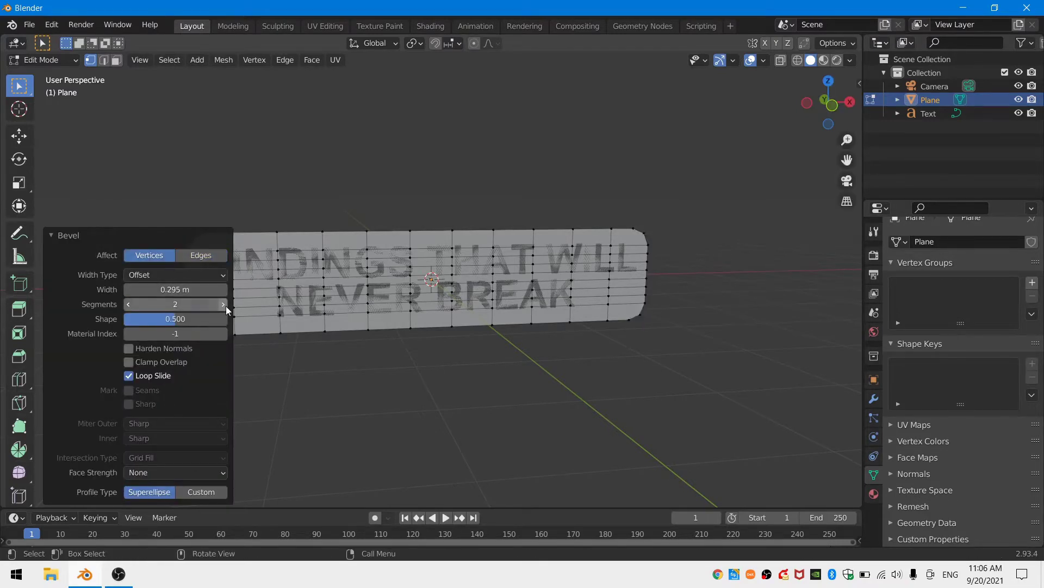
left_click(226, 306)
left_click(226, 305)
left_click(227, 306)
left_click(227, 306)
Merge the rounded plane's duplicate vertices by distance and delete its inner vertices so only the outline remains
middle_click_drag(568, 274, 552, 275)
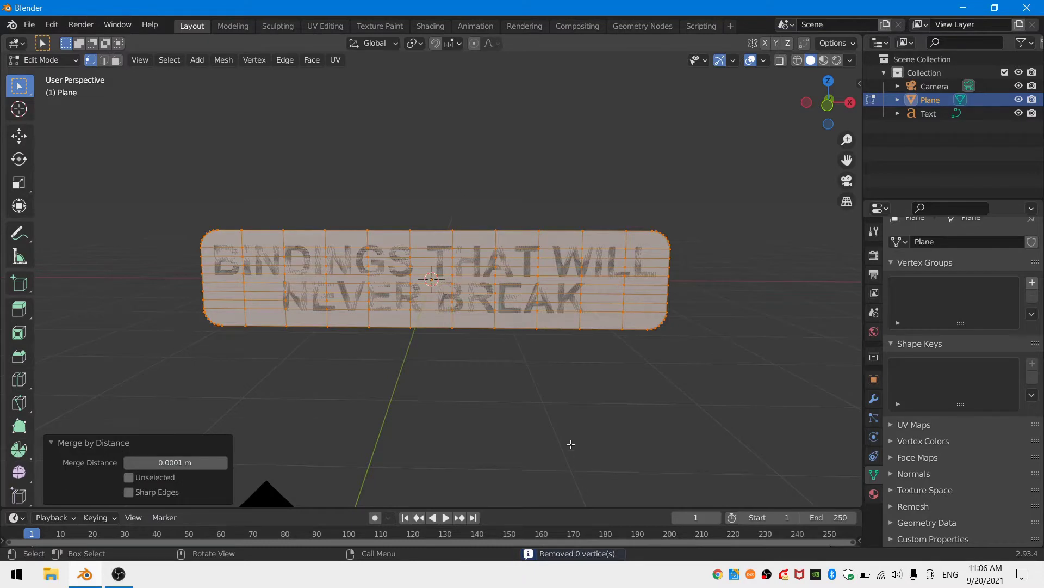
key("KP_1")
left_click_drag(228, 244, 637, 315)
key("x")
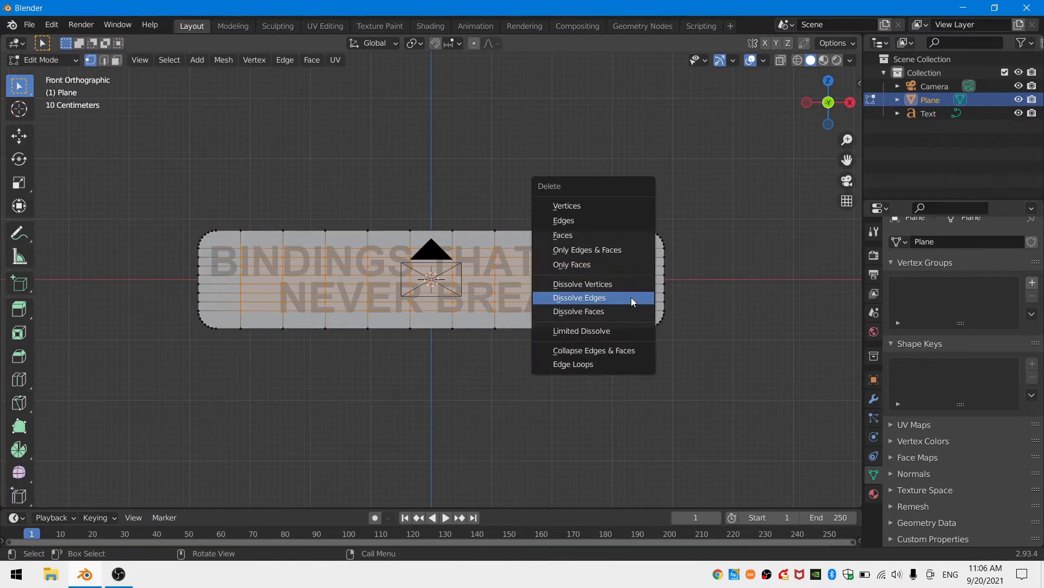
left_click(578, 205)
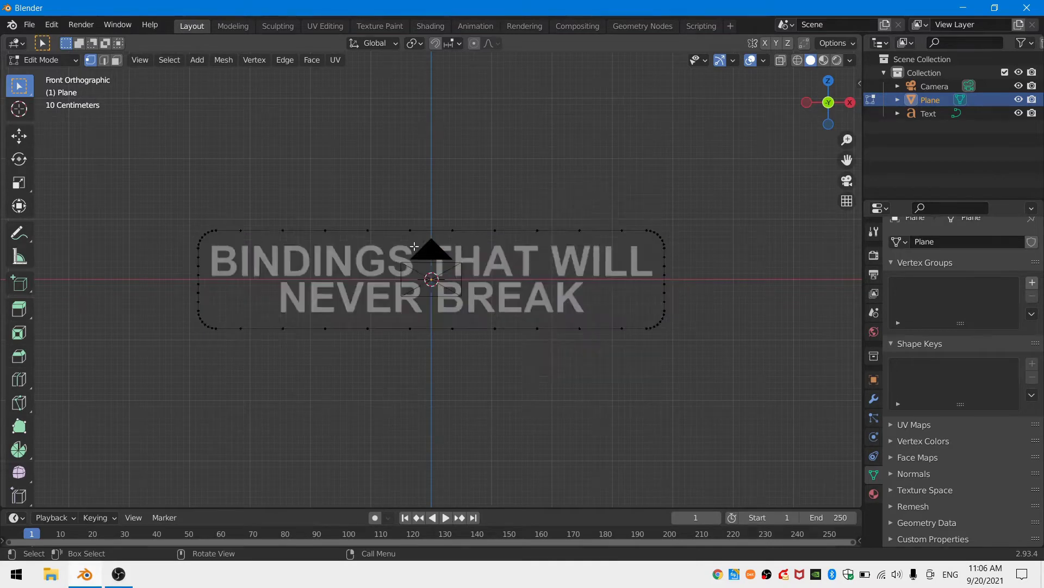
middle_click_drag(414, 247, 294, 280)
key("Tab")
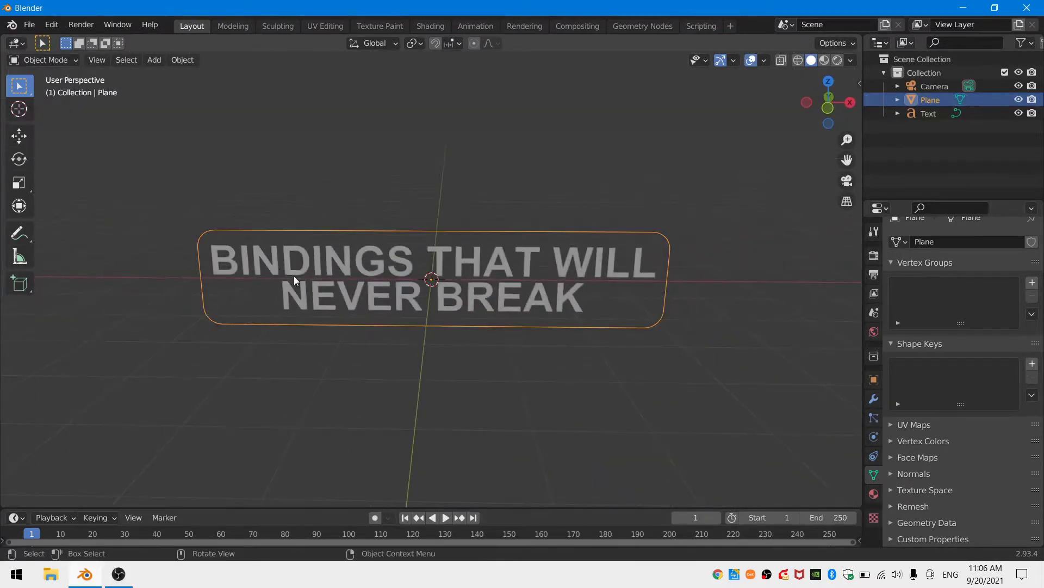
Convert the rounded outline object to a curve
left_click(181, 60)
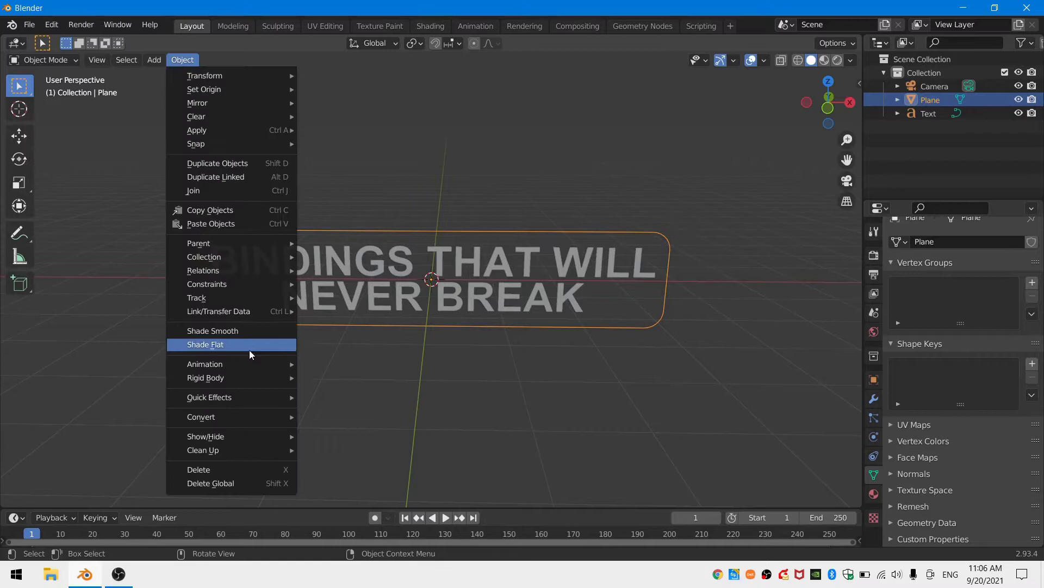
mouse_move(243, 416)
left_click(326, 416)
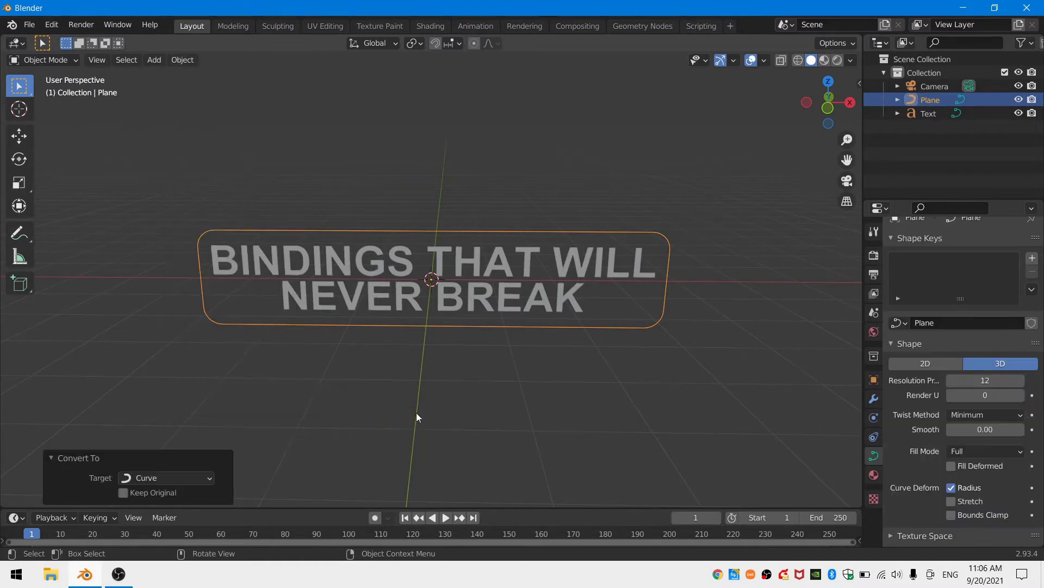
scroll(951, 416, "down", 9)
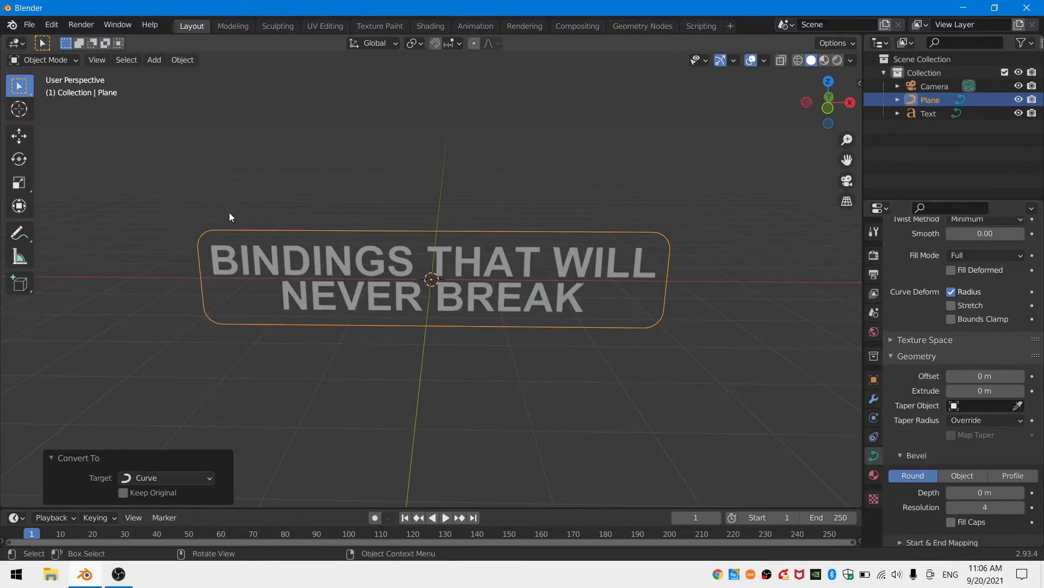
Delete one segment of the frame curve beside its upper-left corner to open the loop
key("Tab")
middle_click_drag(225, 231, 254, 235)
scroll(162, 243, "up", 3)
middle_click_drag(179, 243, 399, 256, "shift")
middle_click_drag(569, 259, 615, 221)
key("alt+a")
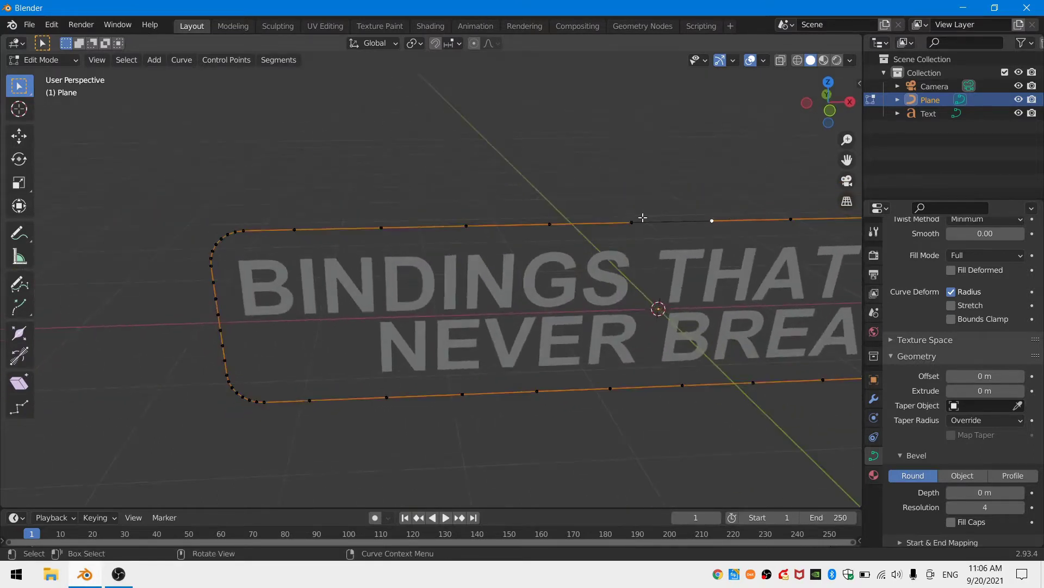
key("x")
left_click(289, 243)
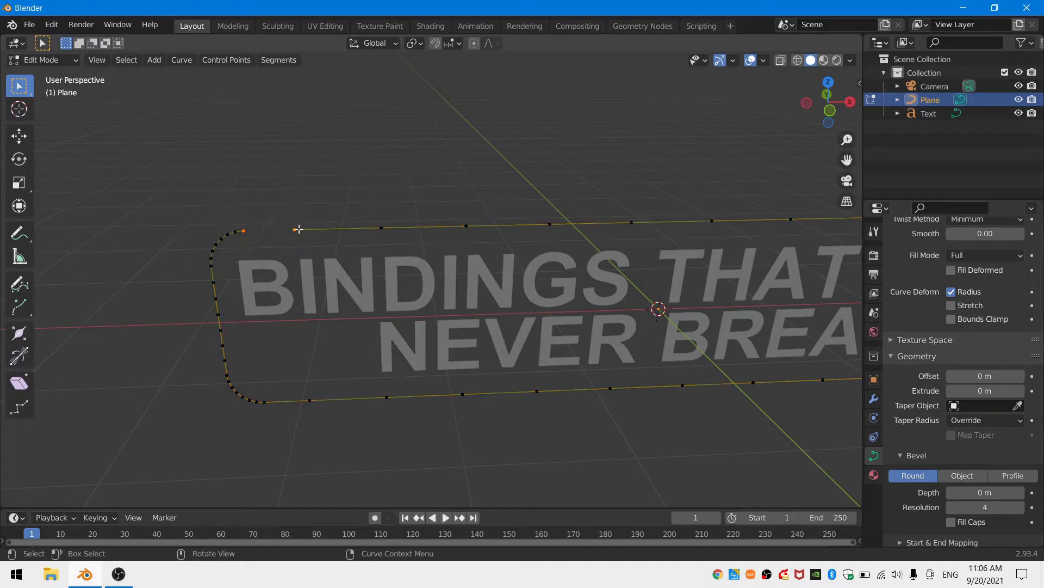
Extrude a new point from the open curve's straight end and snap it onto the corner's end point using the 3D cursor
key("e")
left_click(384, 104)
left_click(256, 232)
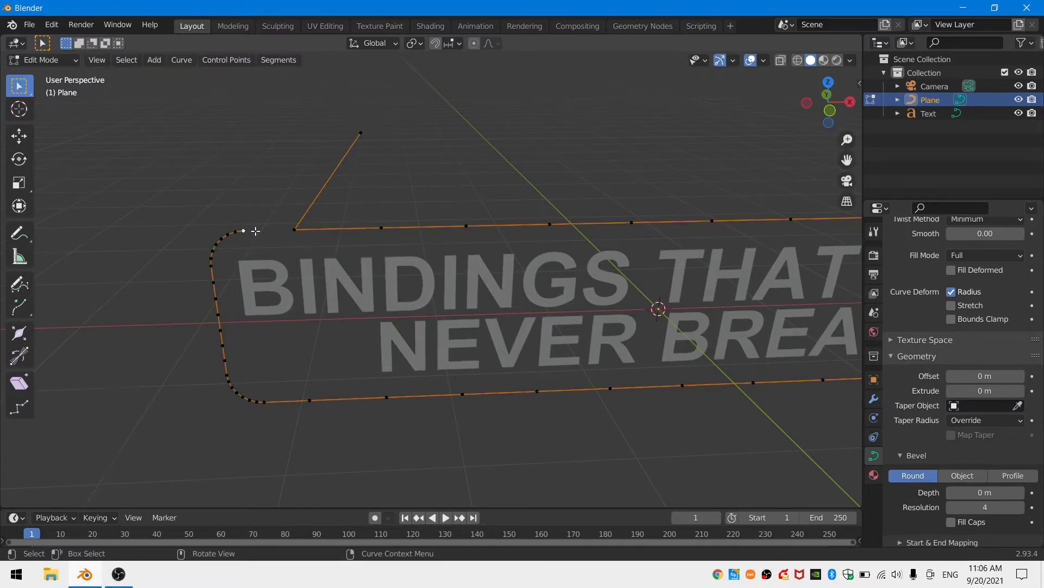
key("shift+s")
left_click(254, 294)
key("shift+s")
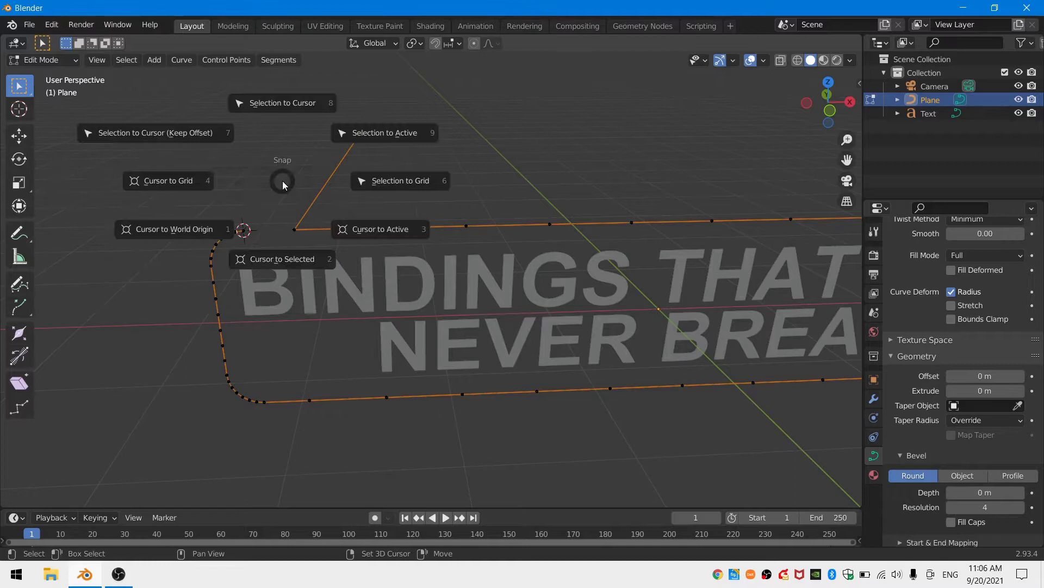
left_click(292, 115)
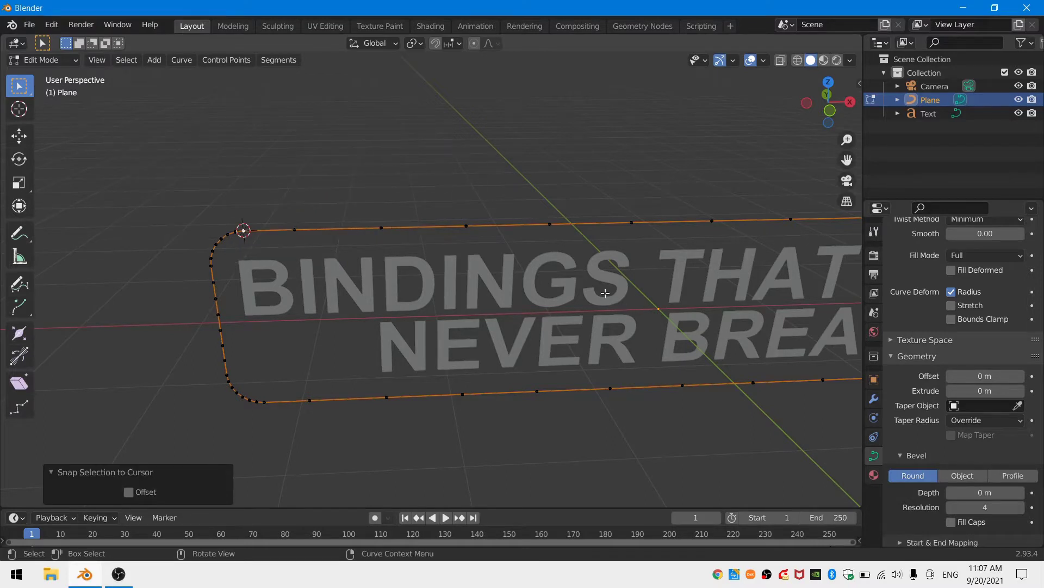
key("Tab")
Set the frame curve's round bevel depth to 0.055 m, try out the end mapping factor and restore it to 1.000
scroll(970, 412, "down", 2)
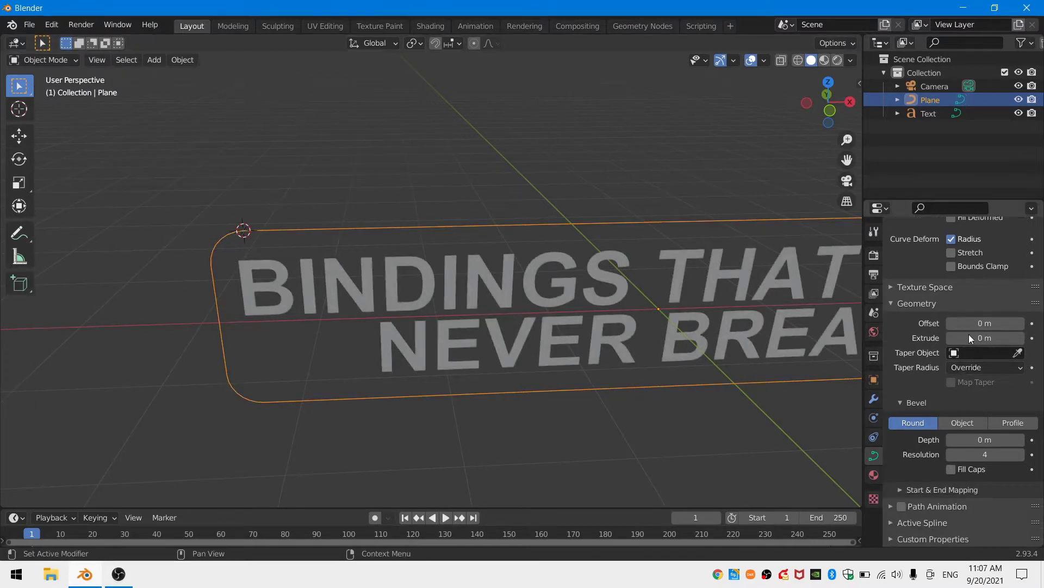
left_click(947, 491)
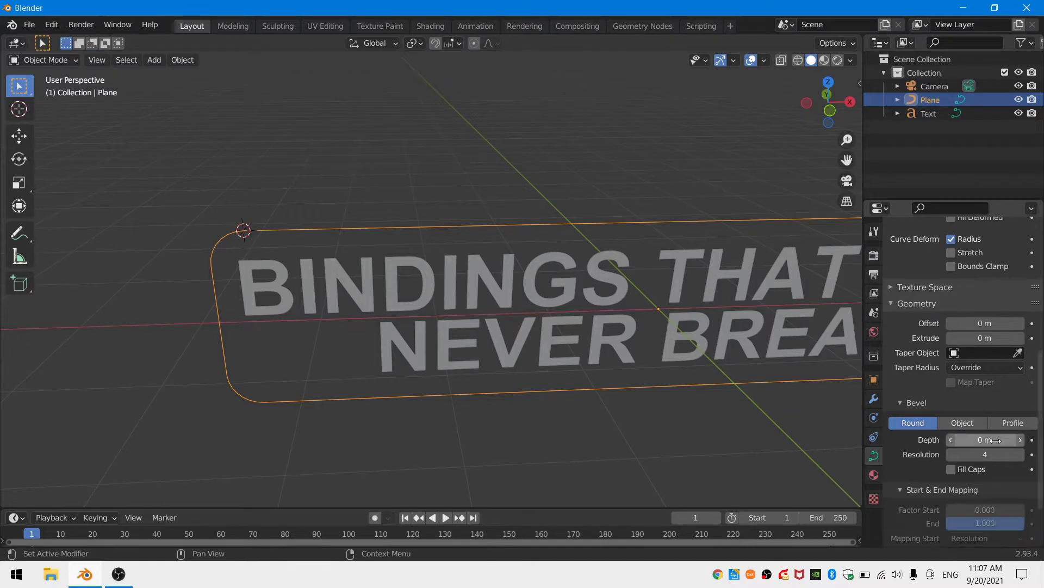
left_click_drag(984, 440, 1012, 439)
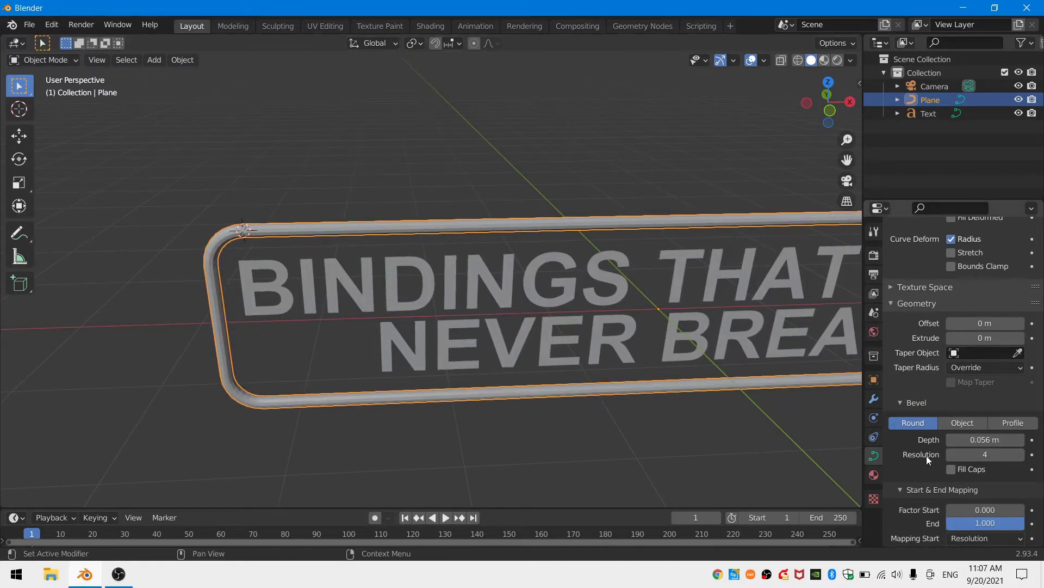
scroll(478, 364, "down", 5)
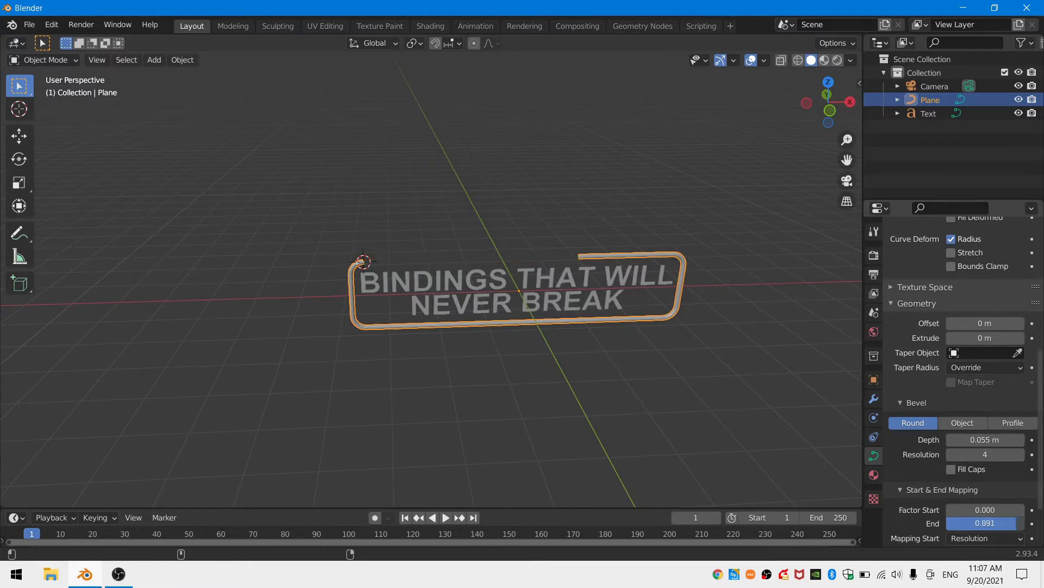
left_click_drag(985, 522, 1026, 523)
Add a mesh plane at the 3D cursor on the frame's upper-left corner
middle_click_drag(714, 381, 696, 349)
left_click(699, 351)
key("KP_1")
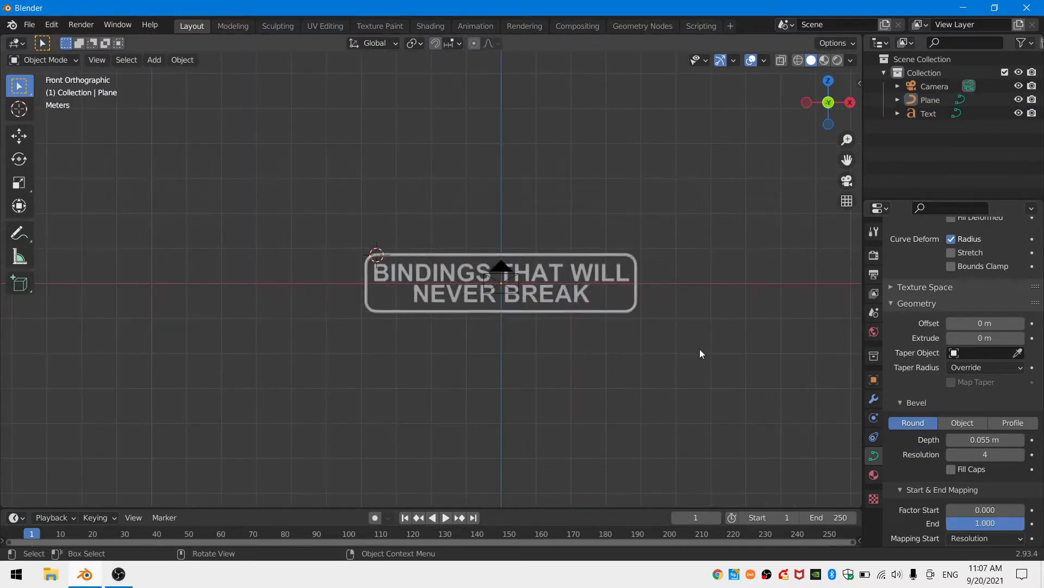
scroll(497, 218, "up", 4)
key("shift+a")
mouse_move(500, 186)
left_click(551, 186)
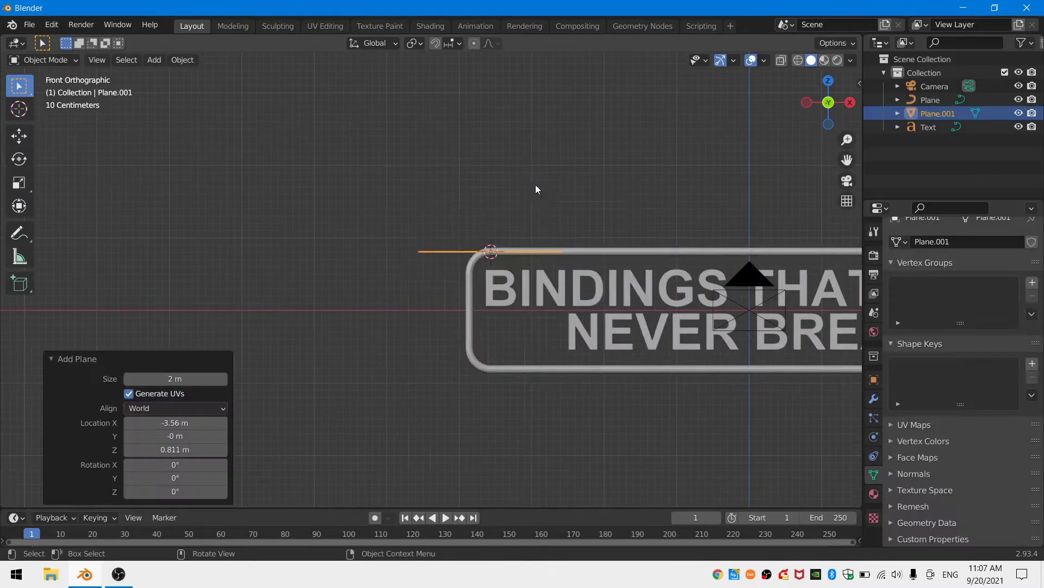
Merge the new plane's vertices in two operations until a single edge remains
key("Tab")
middle_click_drag(537, 191, 642, 275)
key("m")
left_click(630, 302)
left_click(556, 226)
left_click(602, 342, "shift")
right_click(602, 346)
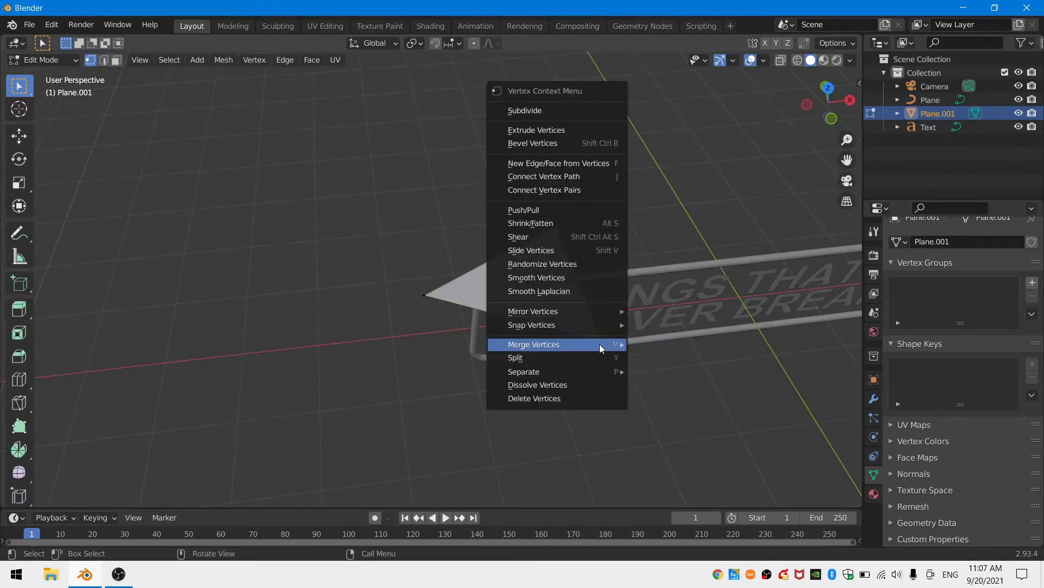
mouse_move(603, 347)
left_click(653, 345)
Snap the single edge's lower end vertex to the 3D cursor at the frame's upper-left corner
key("KP_0")
key("shift+s")
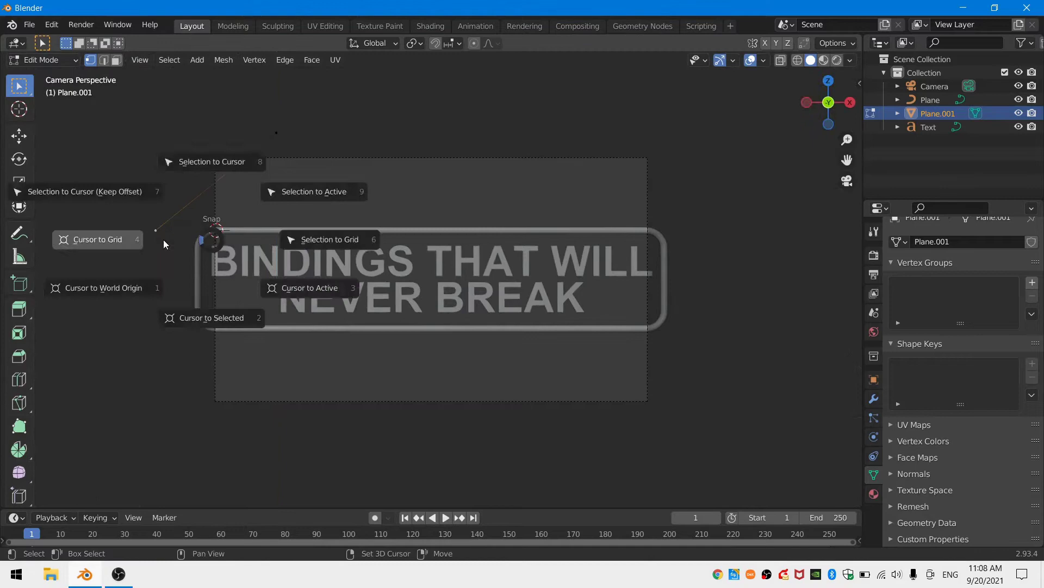
left_click(227, 203)
middle_click_drag(226, 203, 262, 266)
key("Tab")
left_click(261, 266)
key("Tab")
right_click(236, 270, "shift")
key("Tab")
left_click(210, 251)
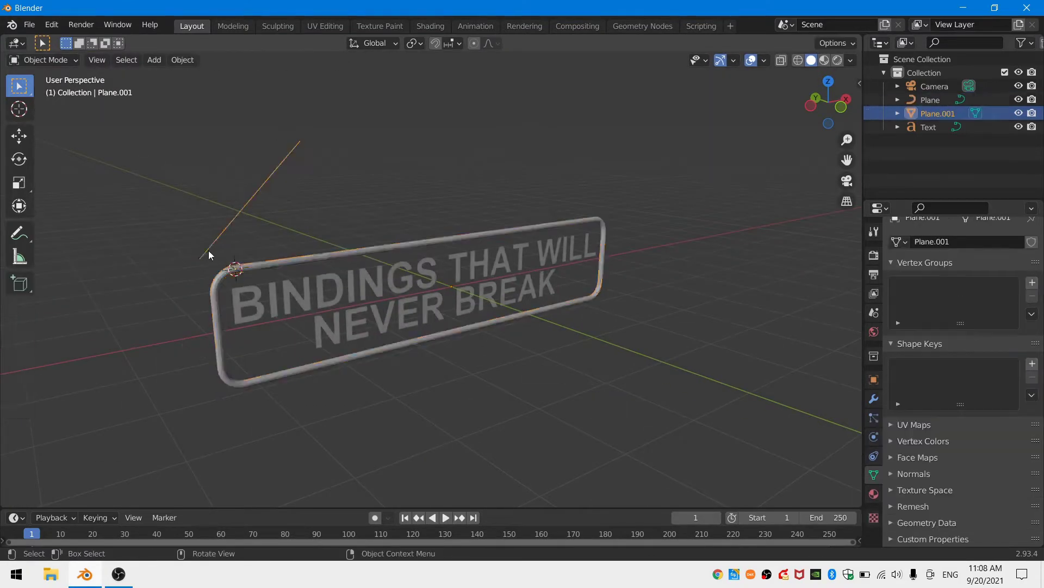
key("Tab")
key("shift+s")
left_click(215, 193)
Convert the slanted edge to a curve and give it a round bevel depth of 0.055 m
left_click(182, 59)
mouse_move(242, 420)
left_click(322, 417)
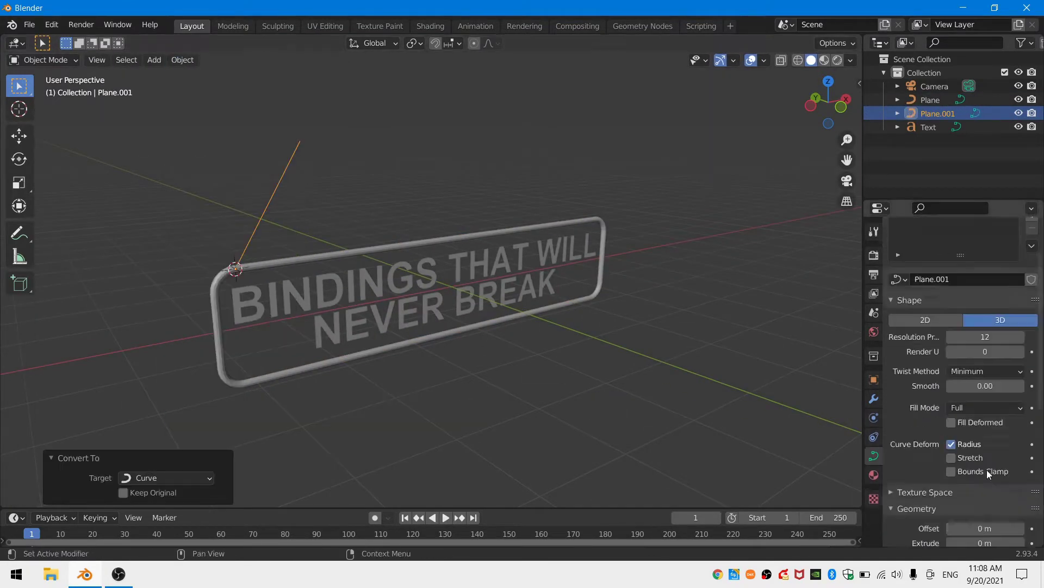
scroll(987, 472, "down", 6)
left_click(978, 471)
type("0.055")
key("Return")
left_click(666, 499)
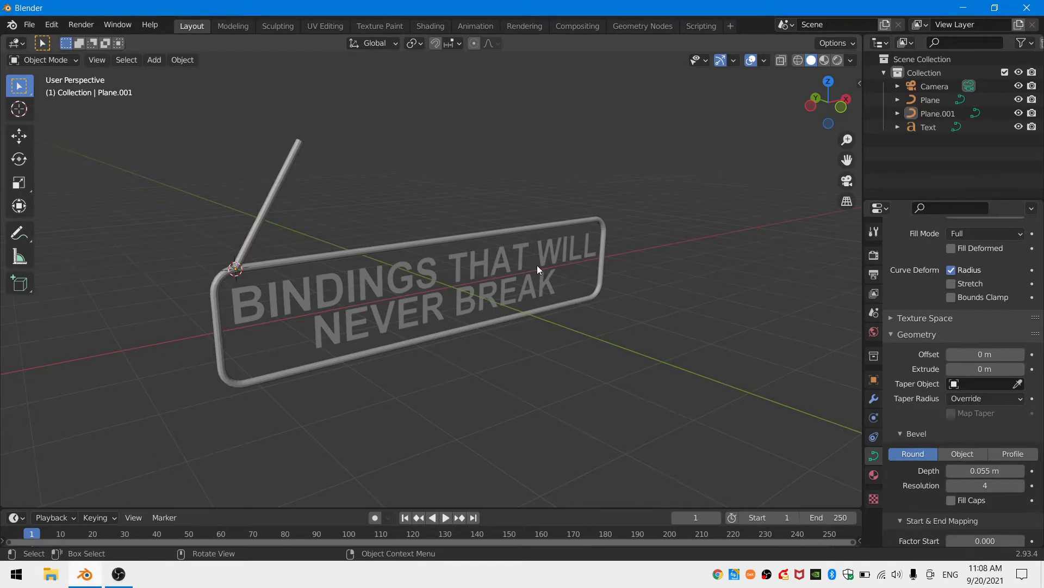
Add another mesh plane, reset the 3D cursor to the world origin, snap the plane there and rotate it 90° about X
key("KP_1")
key("shift+a")
left_click(593, 264)
key("shift+s")
left_click(452, 288)
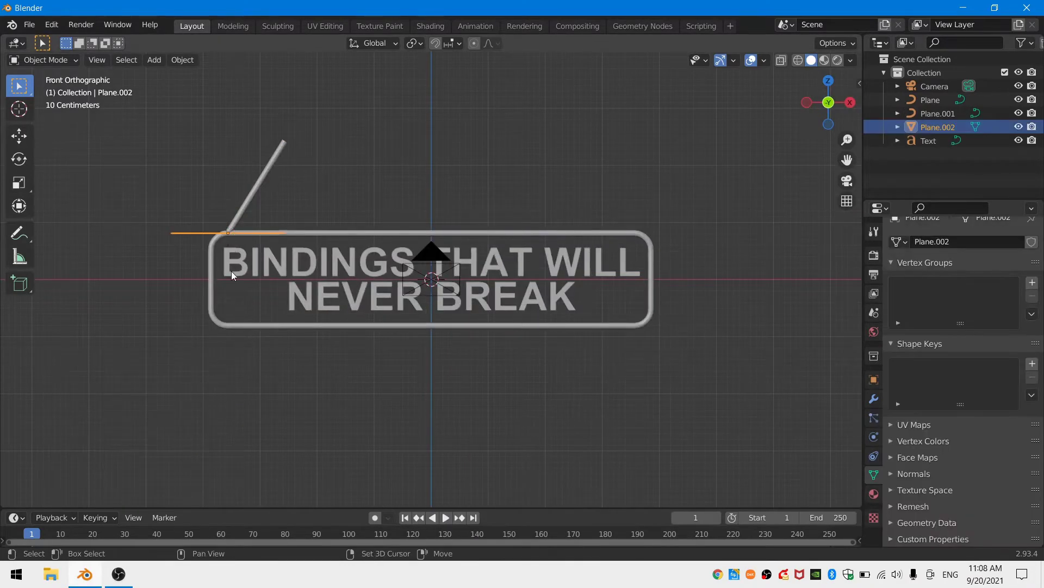
key("shift+s")
left_click(422, 188)
type("rx90")
key("Return")
middle_click_drag(534, 315, 586, 272)
Add a UV sphere at the world origin and scale it to 0.75
key("shift+a")
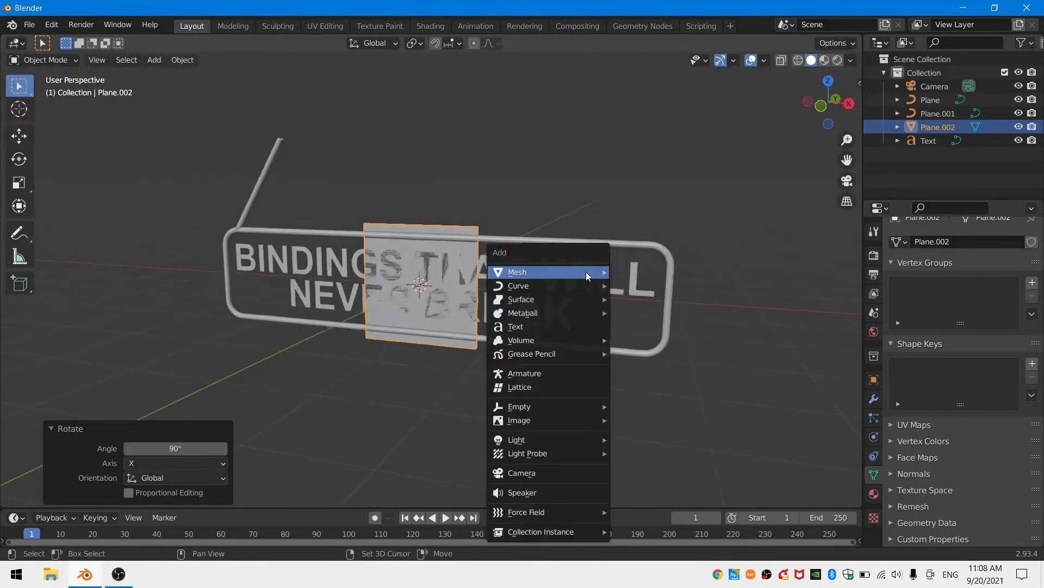
mouse_move(585, 272)
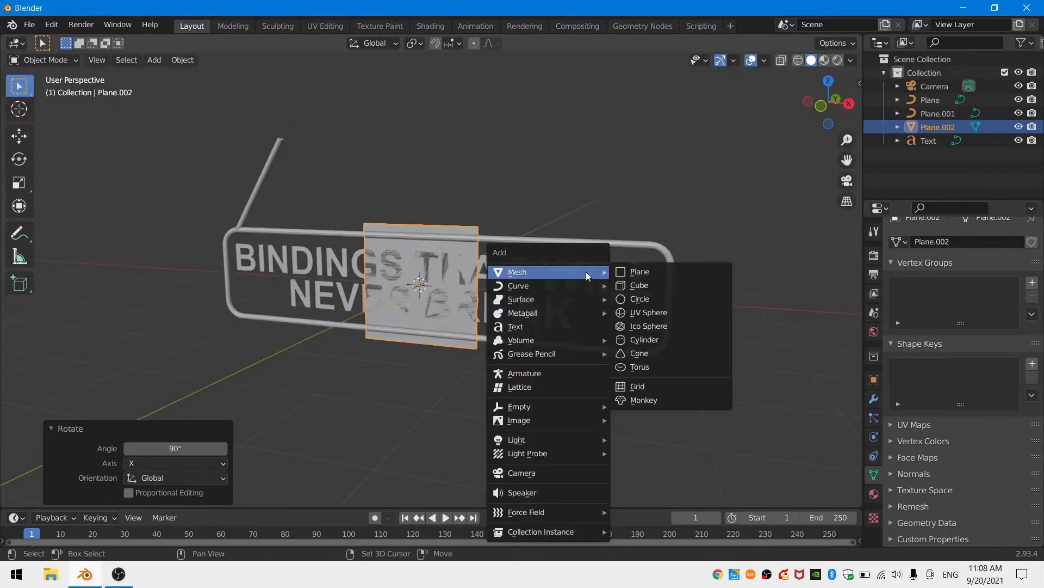
left_click(646, 311)
middle_click_drag(530, 306, 549, 303)
type("s.")
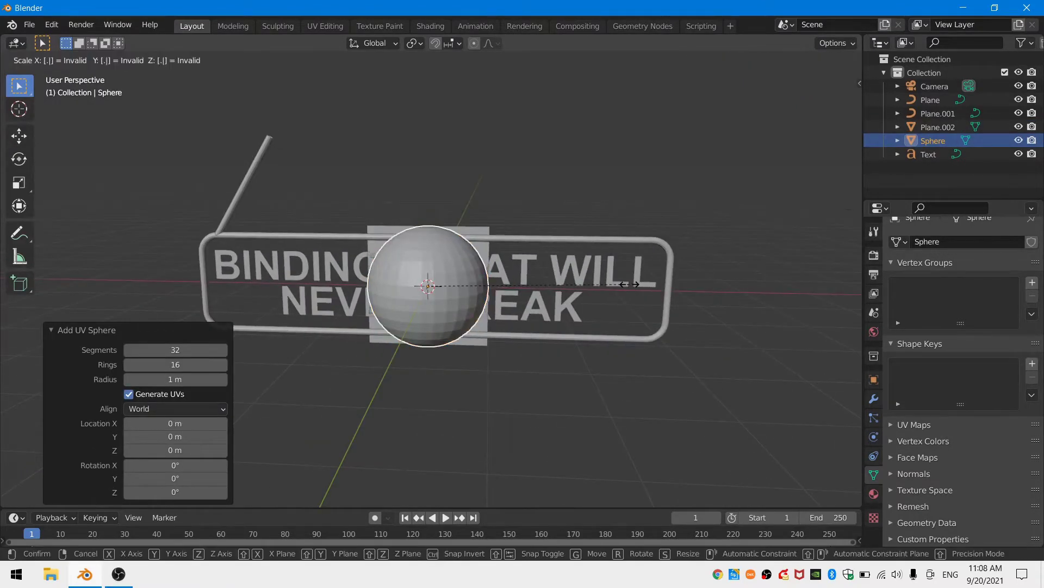
type("75")
key("Return")
Round the upright plane's four corners with a vertex bevel about 0.641 m wide and 7 segments
left_click(456, 227)
key("Tab")
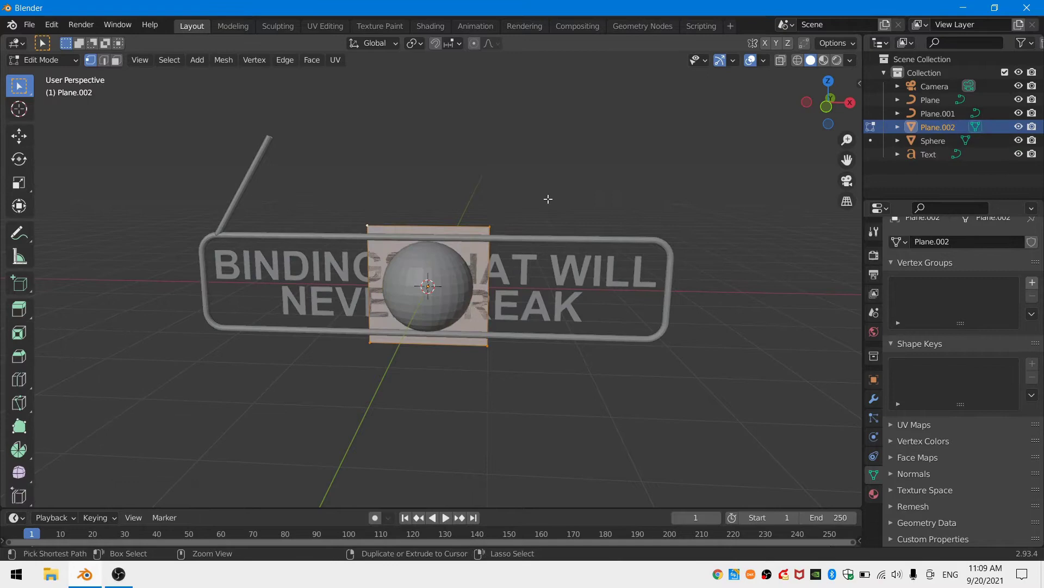
key("ctrl+b")
left_click(548, 199)
left_click(154, 256)
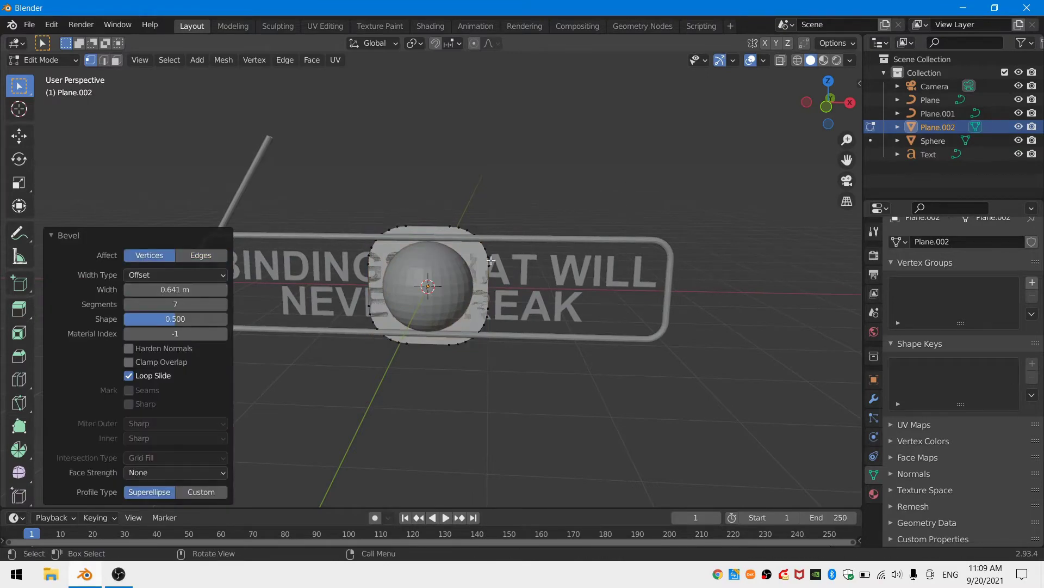
Delete only the face of the rounded square plane and convert the remaining outline to a curve
scroll(491, 261, "up", 5)
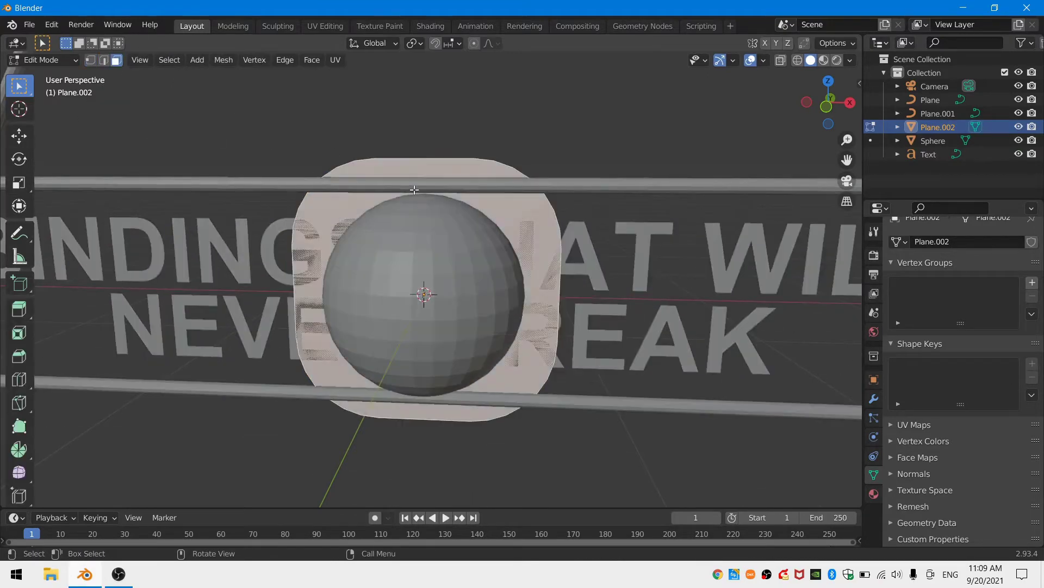
key("x")
left_click(380, 247)
key("Tab")
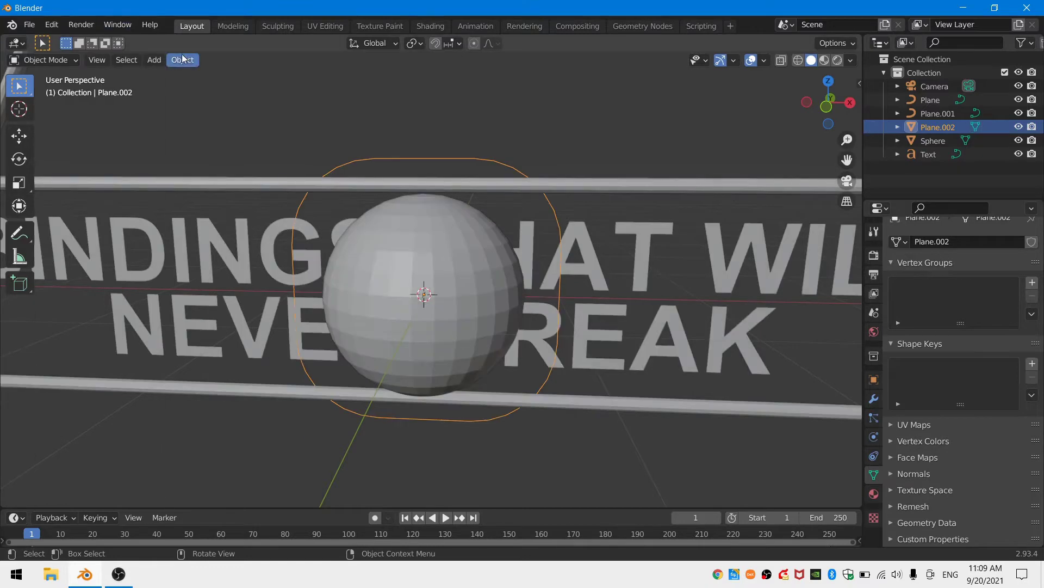
left_click(183, 59)
left_click(337, 419)
Set the rounded square curve's bevel depth to 0.05 m
scroll(979, 380, "down", 6)
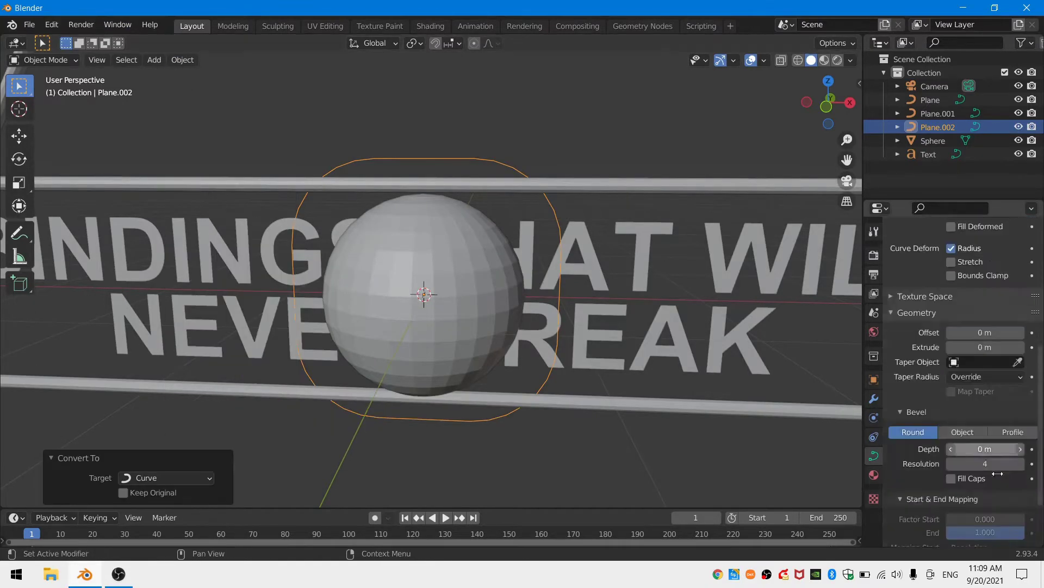
scroll(998, 474, "down", 1)
left_click(991, 427)
type("0.05")
key("Return")
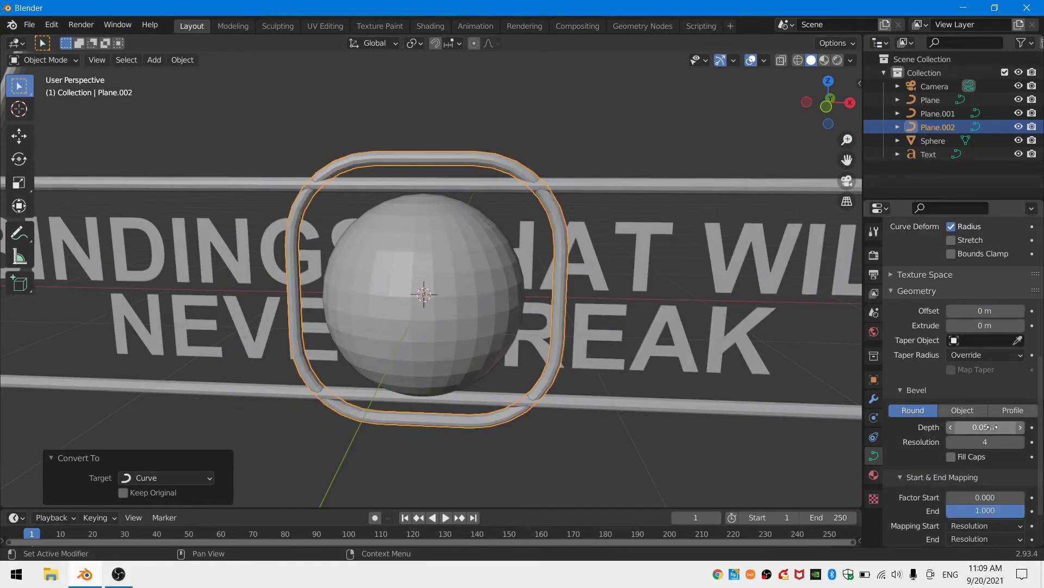
Move the sphere and its rounded square frame up along Z by about 3.02 m, above the text frame
left_click(426, 333, "shift")
scroll(463, 335, "down", 5)
key("g")
key("z")
left_click(500, 199)
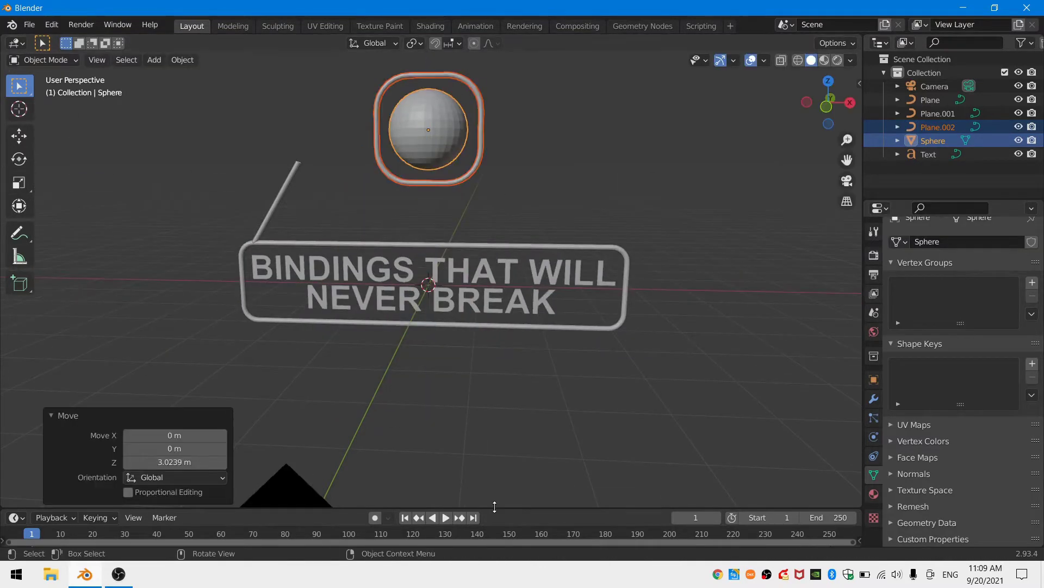
Enlarge the timeline area and give the sphere a new material with an Emission surface
left_click_drag(496, 508, 518, 384)
scroll(454, 229, "down", 2)
left_click(430, 166)
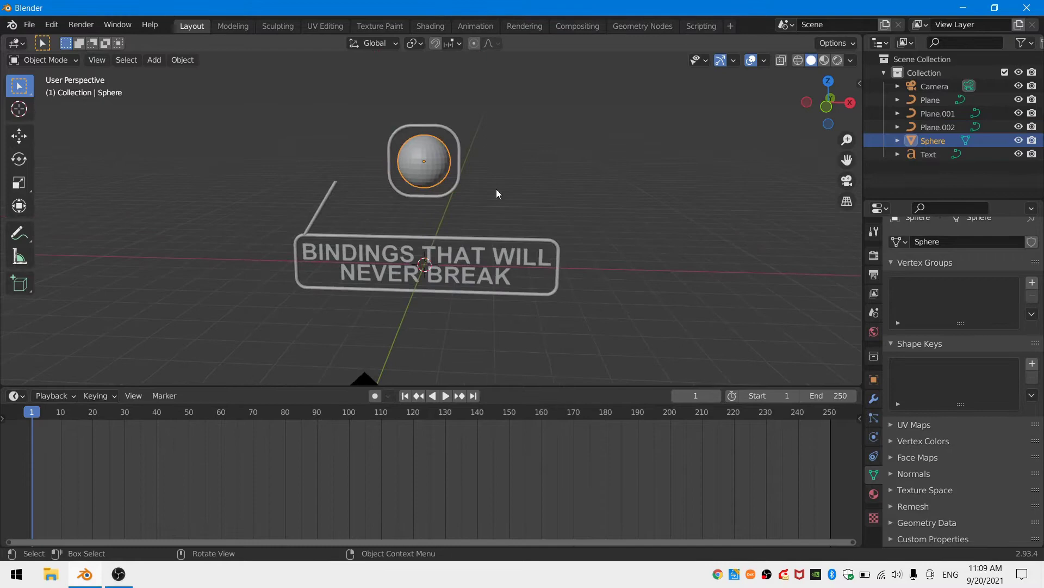
left_click(873, 493)
left_click(900, 309)
left_click(919, 309)
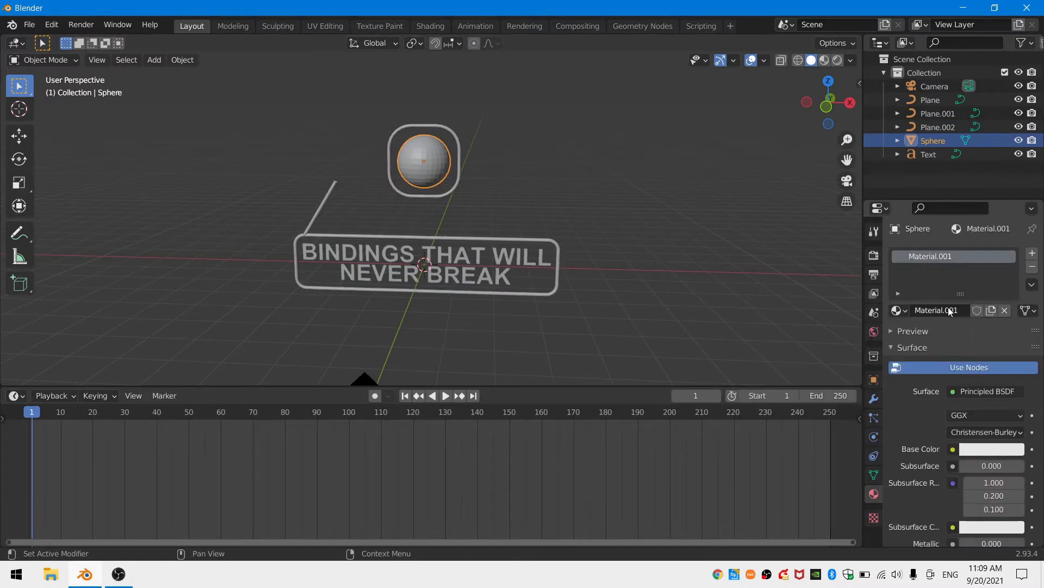
left_click(985, 392)
left_click(847, 127)
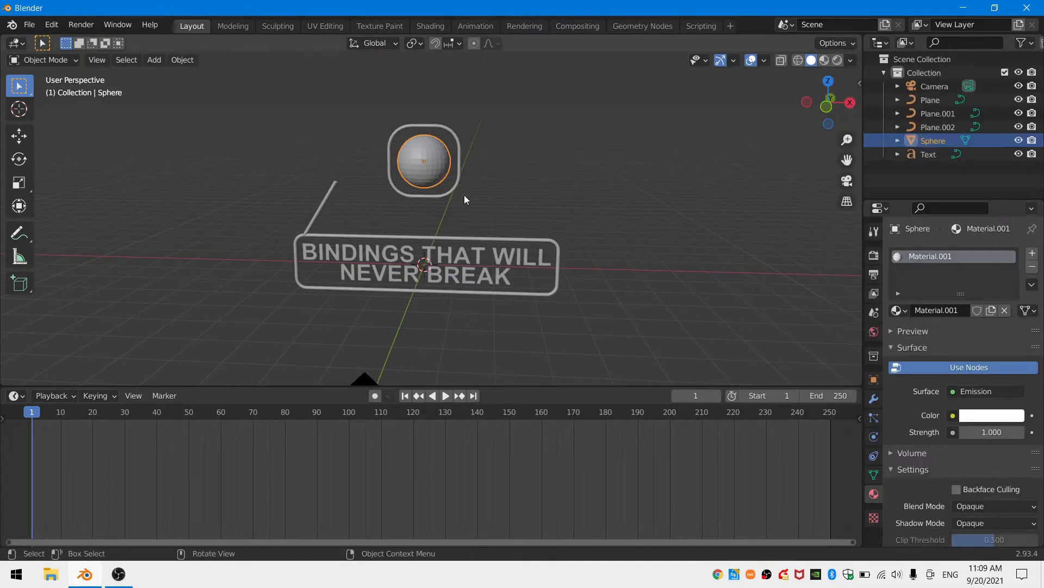
Assign the sphere's emission material, Material.001, to its rounded square frame and to the slanted connecting line
left_click(938, 127)
left_click(899, 309)
left_click(878, 341)
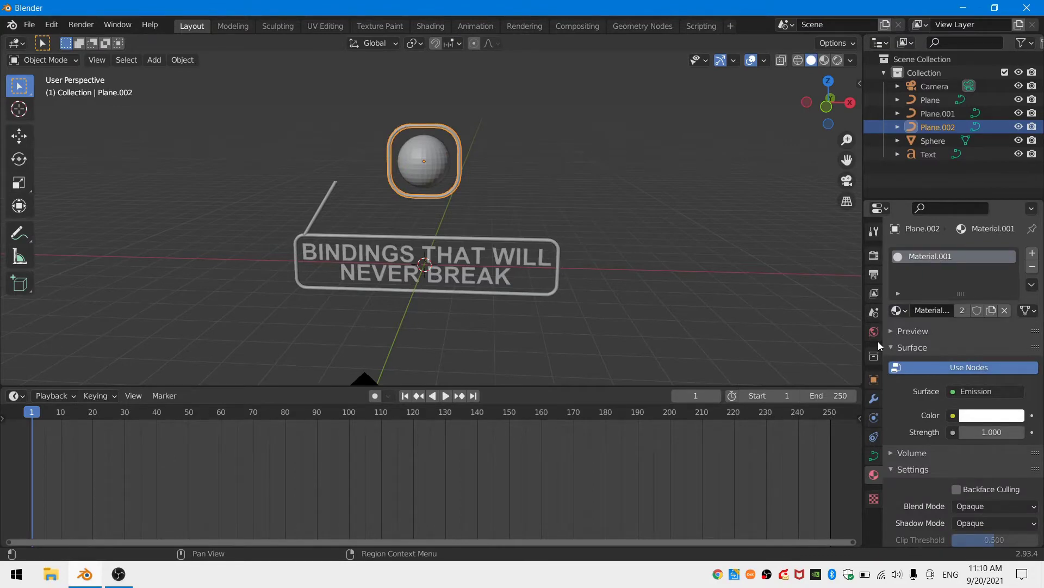
left_click(323, 203)
left_click(900, 310)
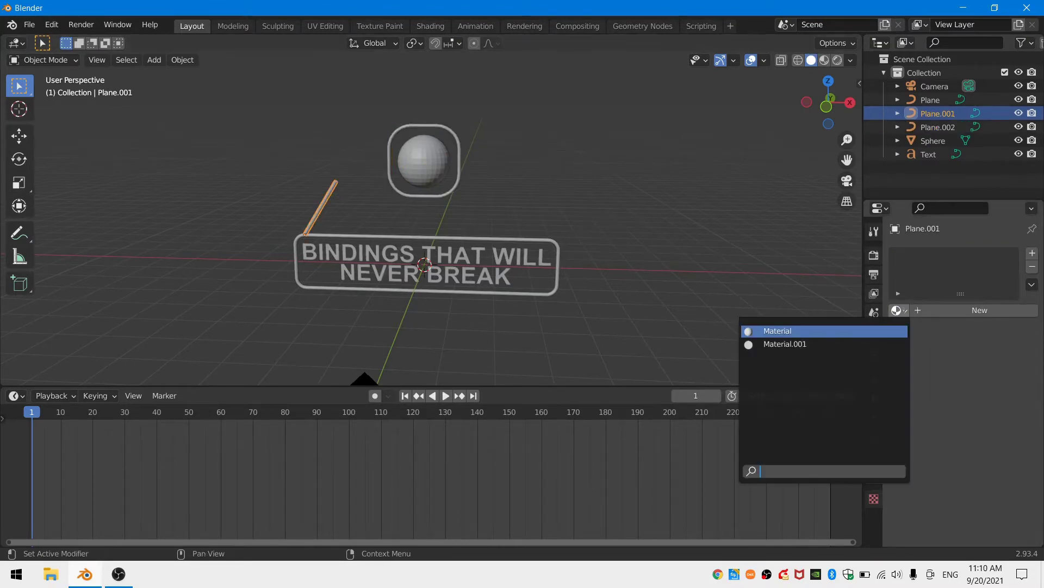
left_click(794, 343)
Assign Material.001 to the rounded text frame and to the "BINDINGS THAT WILL NEVER BREAK" text
left_click(556, 272)
left_click(900, 309)
left_click(848, 344)
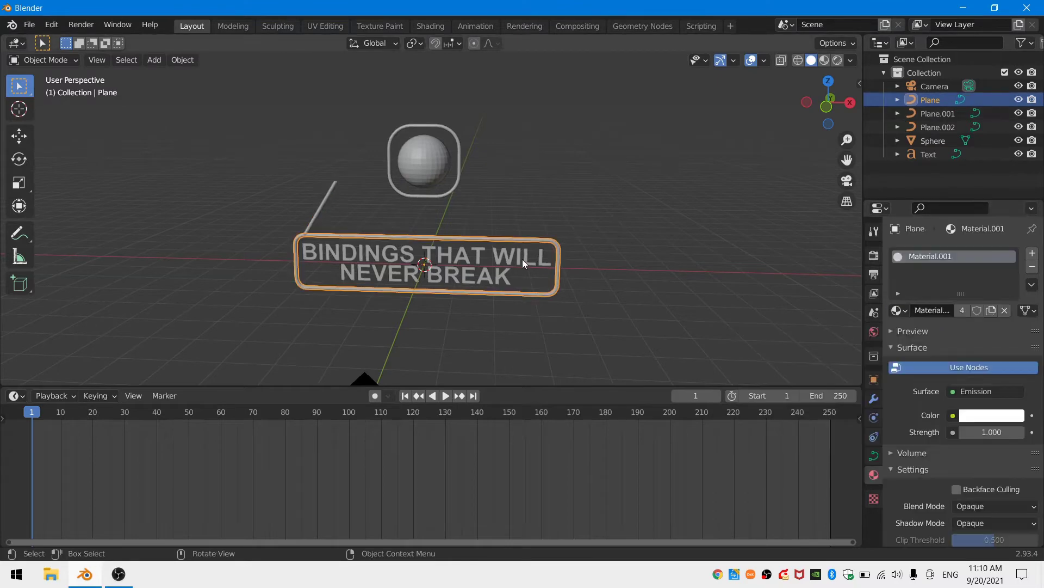
left_click(525, 264)
left_click(903, 309)
left_click(785, 344)
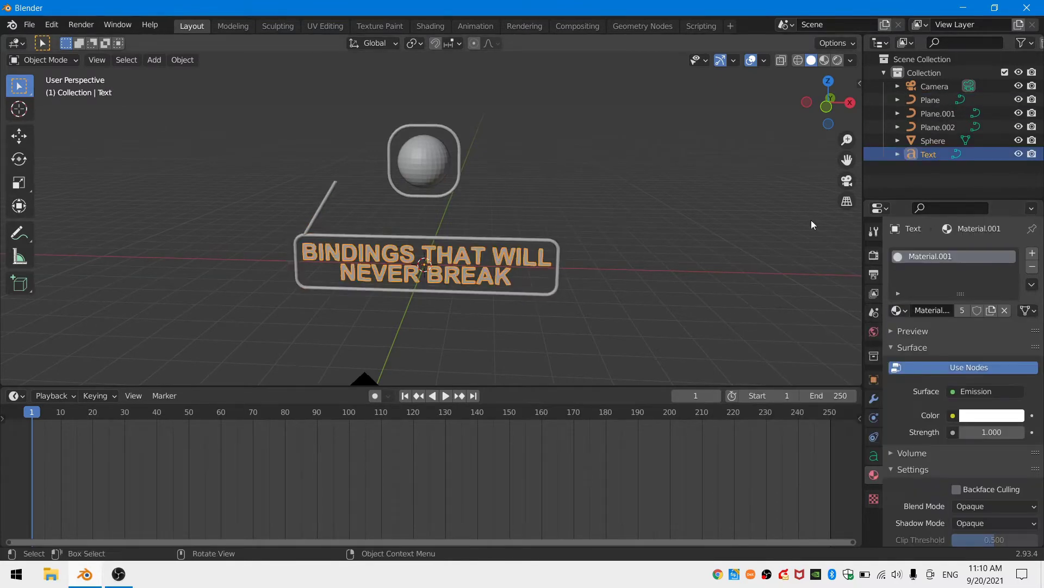
Preview the emission materials in rendered viewport shading and return to solid shading
left_click(837, 62)
left_click(502, 220)
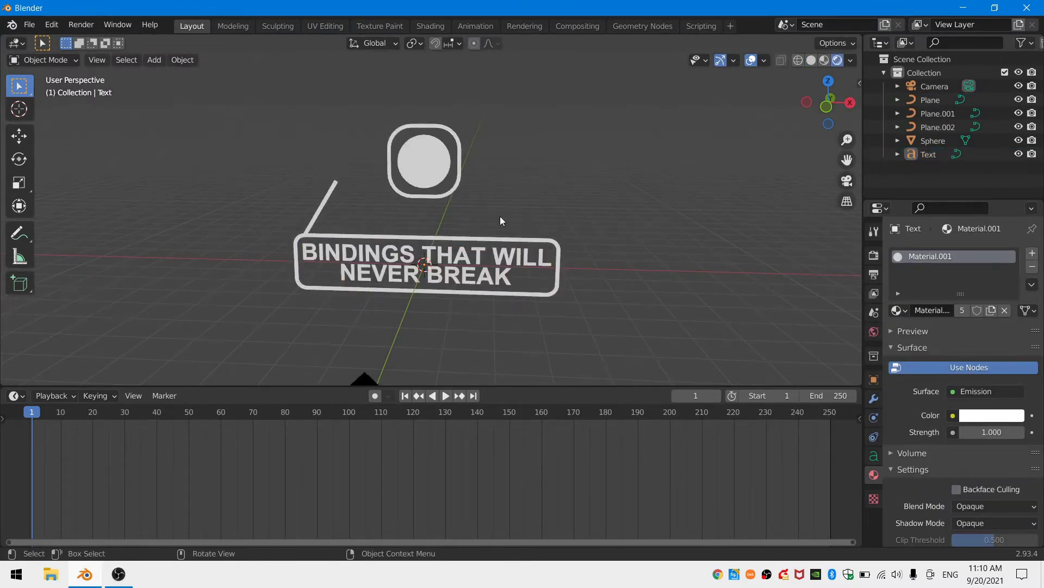
left_click(796, 61)
key("shift+z")
scroll(683, 159, "down", 2)
key("shift+z")
key("shift+z")
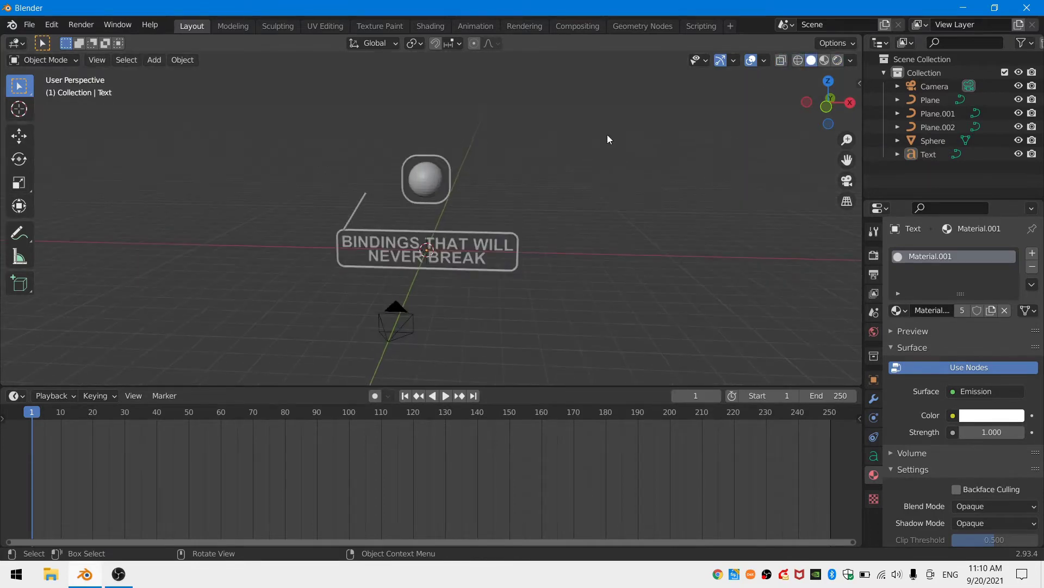
Add a Motion Tracking workspace and load the clip pexels-c-technical-5803064.mp4 into it
left_click(732, 26)
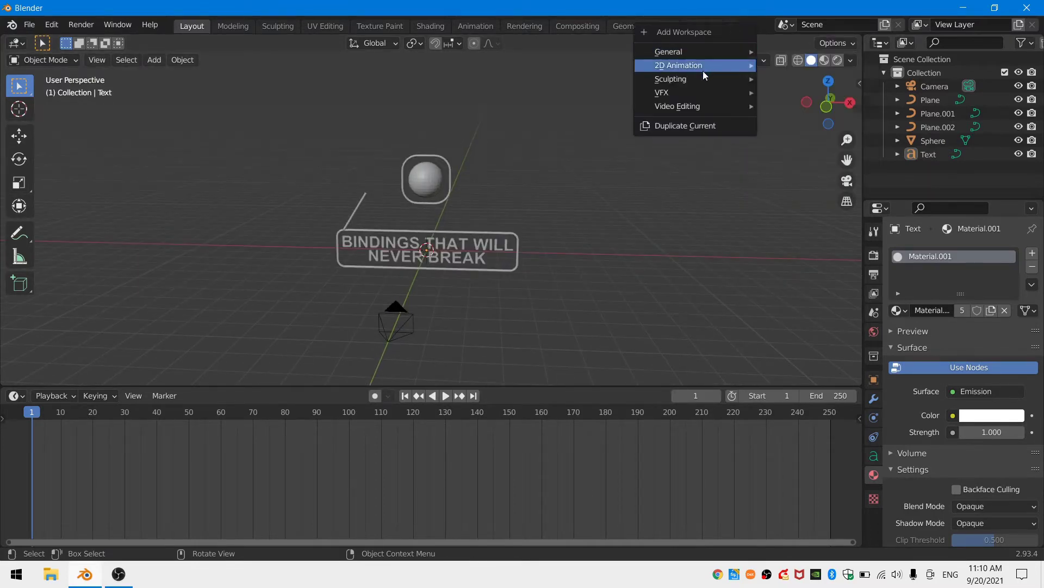
mouse_move(684, 94)
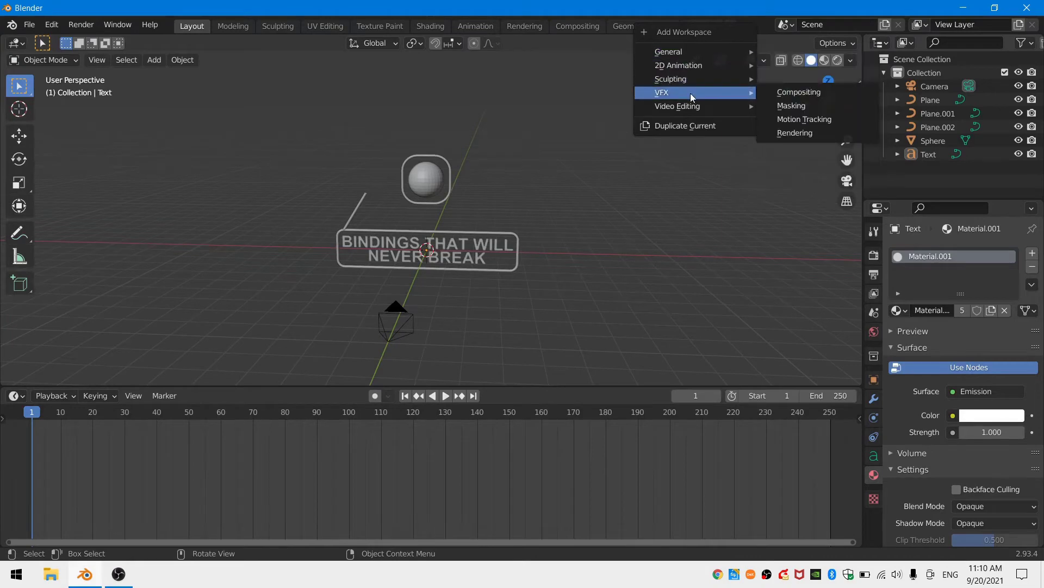
left_click(802, 120)
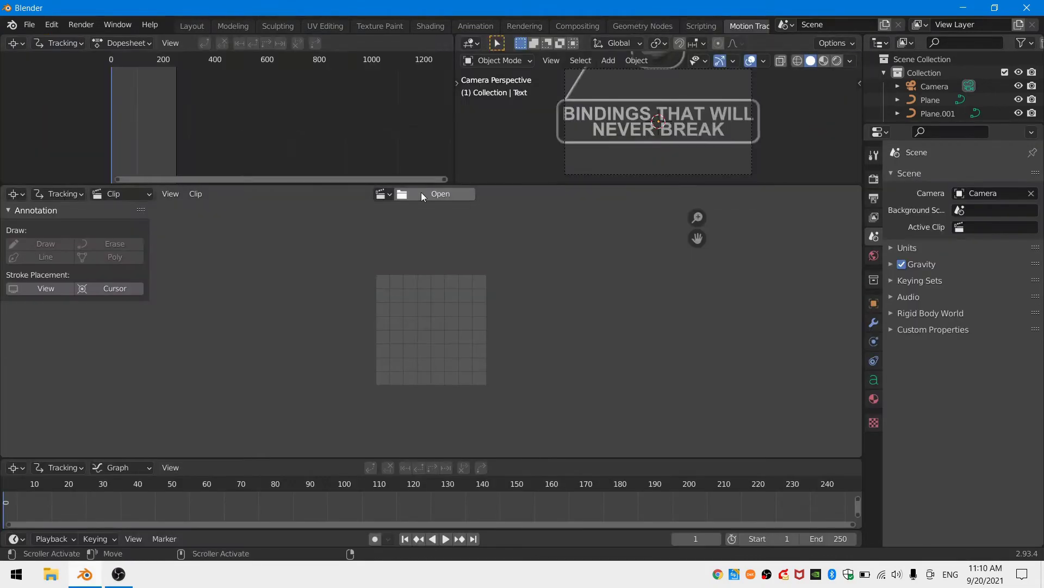
left_click(421, 194)
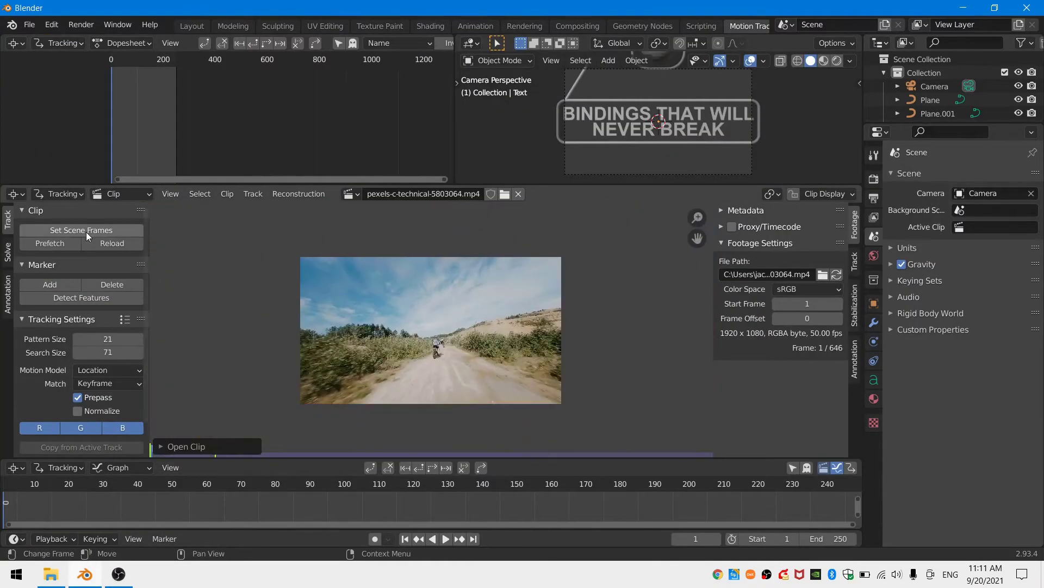
Match the scene frames to the clip's length and set the end frame at frame 303
left_click(87, 233)
left_click_drag(471, 458, 468, 390)
key("Home")
left_click_drag(52, 420, 404, 452)
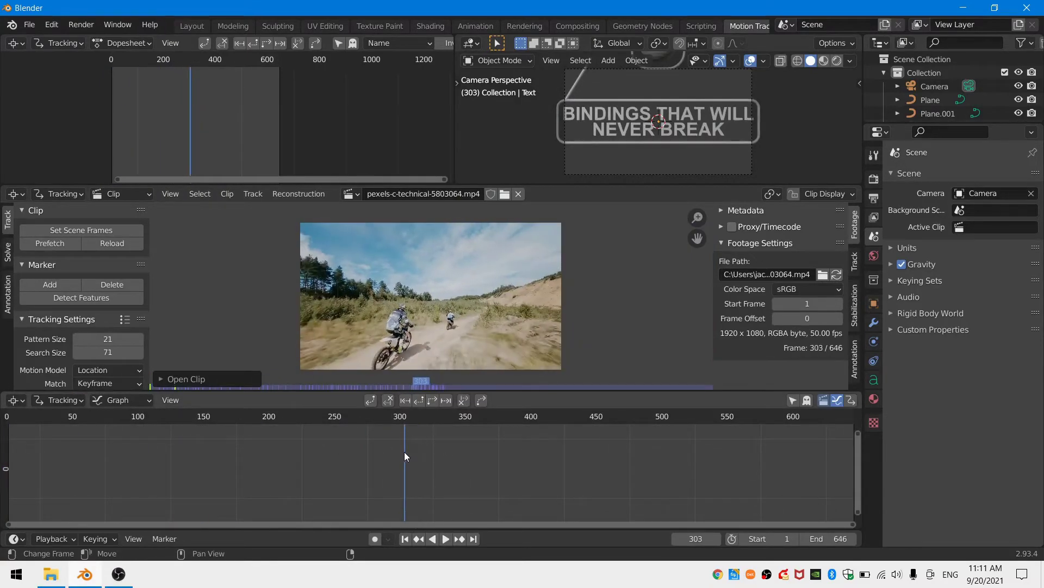
left_click(52, 538)
left_click(115, 508)
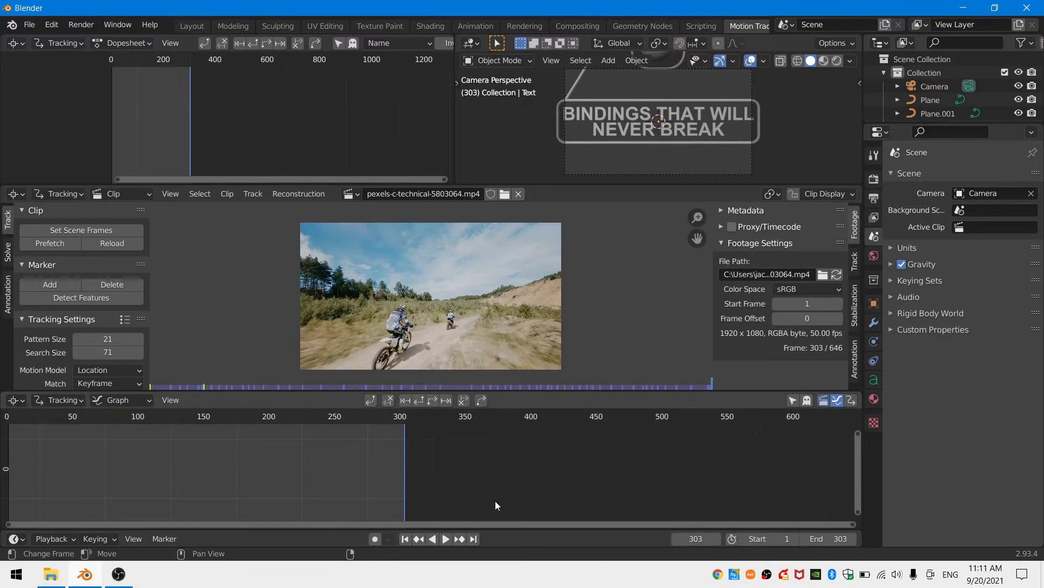
Place a tracking marker on the nearer rider at frame 303 and set its match mode to Previous frame
key("Home")
scroll(397, 314, "up", 7)
left_click(494, 289, "ctrl")
left_click(108, 383)
left_click(103, 434)
scroll(408, 308, "down", 7)
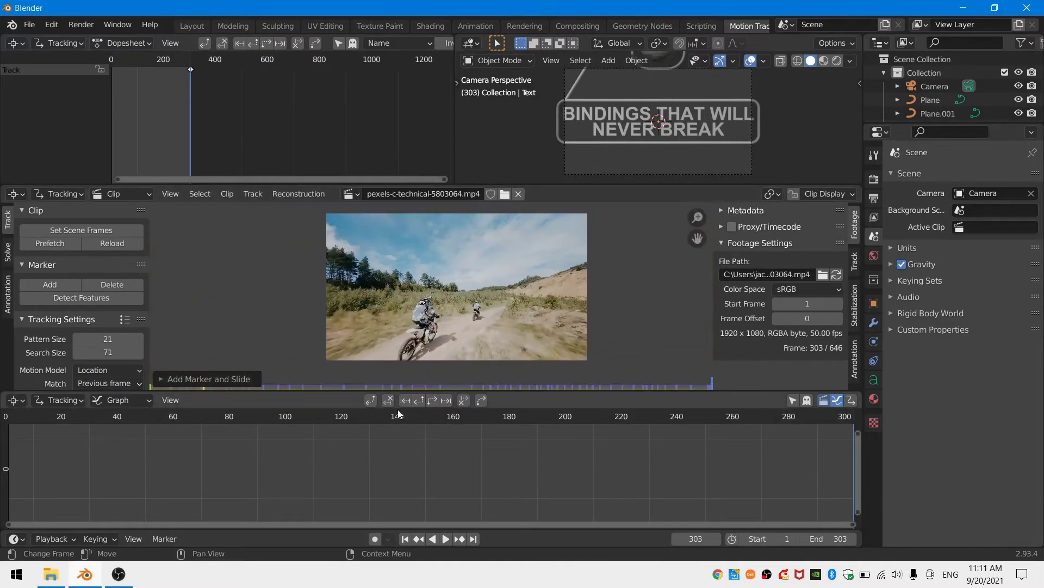
Track the marker backwards from frame 303 to the clip's start, repositioning it on the rider wherever tracking stops
left_click(419, 400)
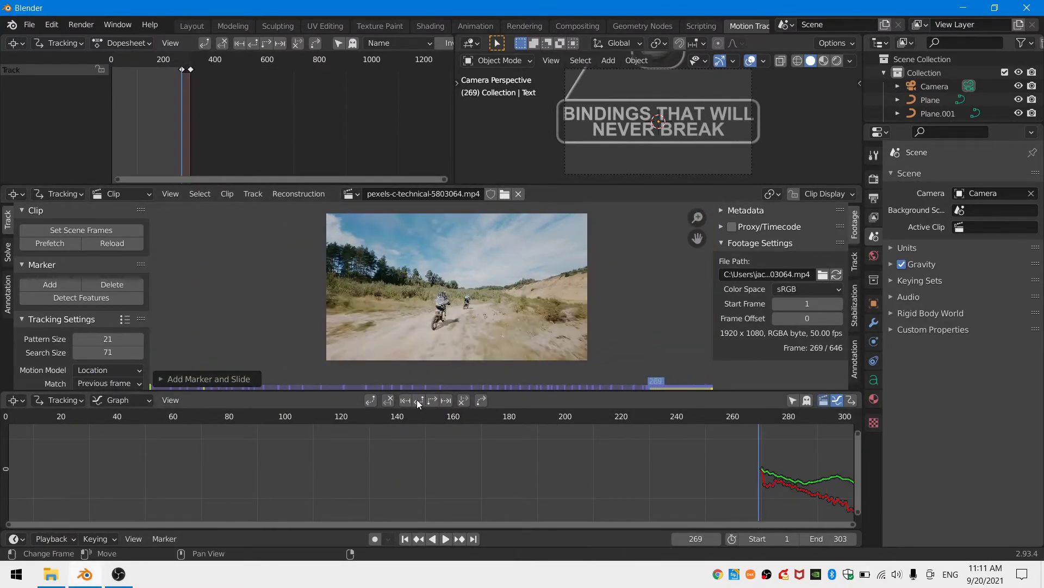
left_click(855, 261)
left_click_drag(762, 310, 762, 373)
left_click(419, 400)
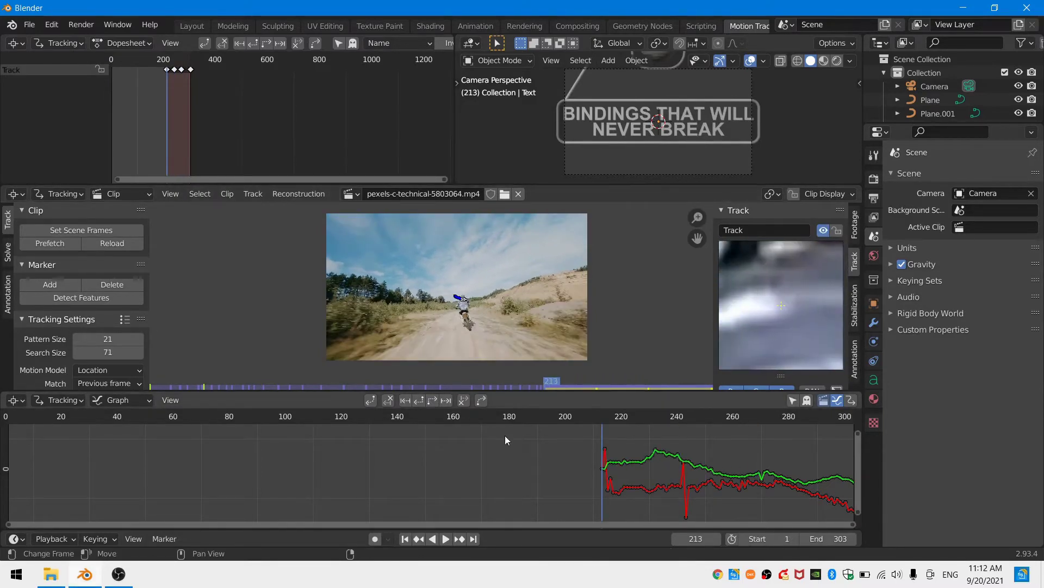
left_click(416, 402)
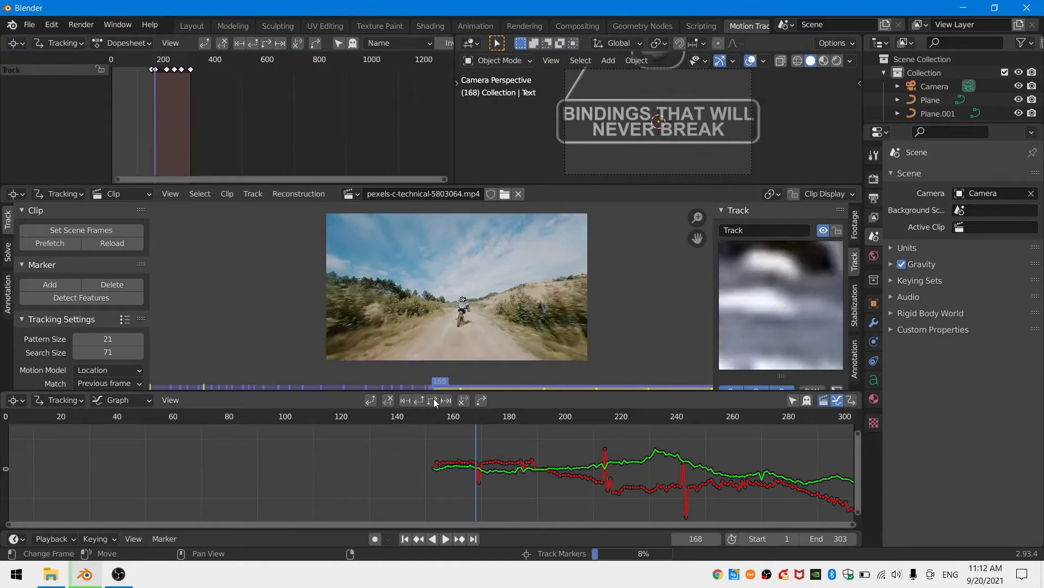
left_click(419, 400)
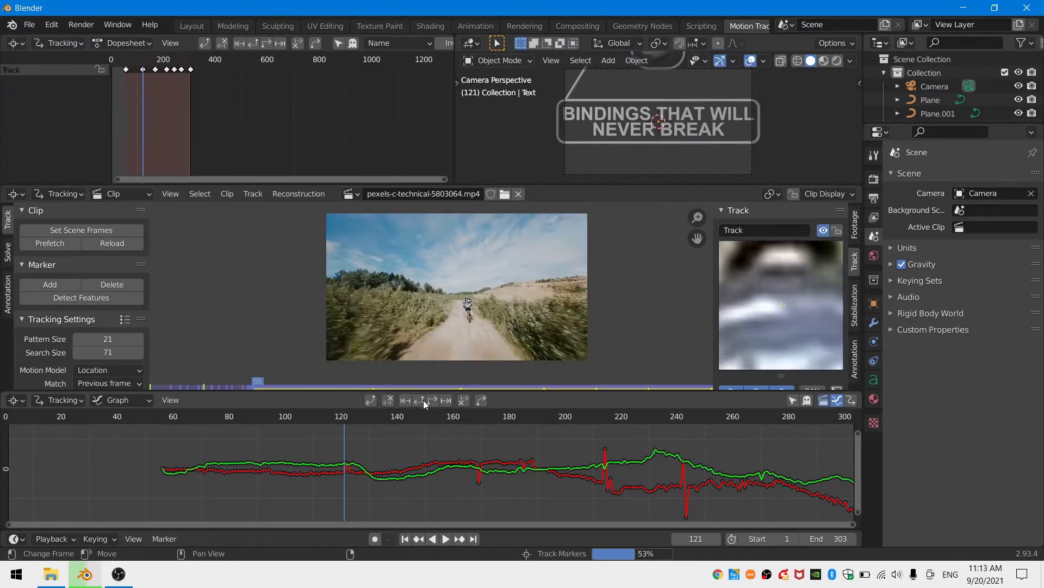
Correct the marker's position frame by frame from the spike at frame 12 to frame 19
left_click(40, 430)
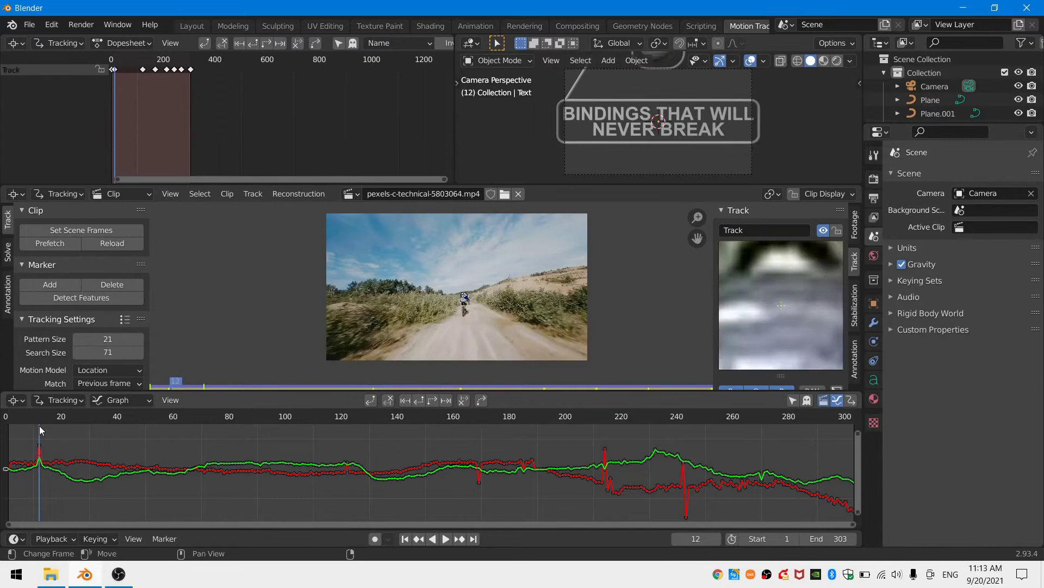
key("alt+Right")
key("alt+Right")
key("alt+Right")
key("alt+Right")
key("alt+Right")
key("alt+Right")
key("alt+Right")
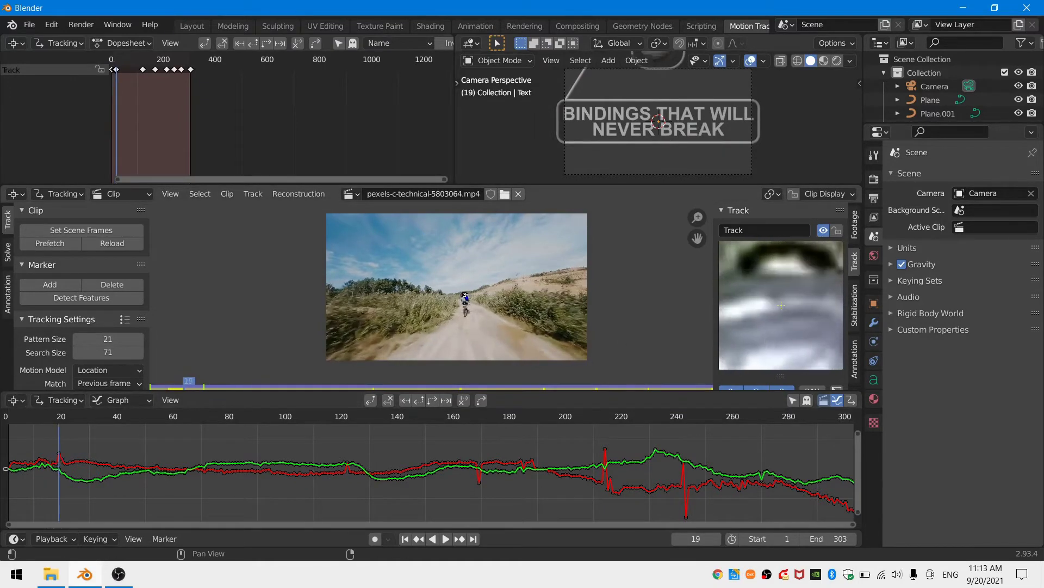
Correct the marker's position at the track spikes around frames 170, 217 and 243
left_click(482, 467)
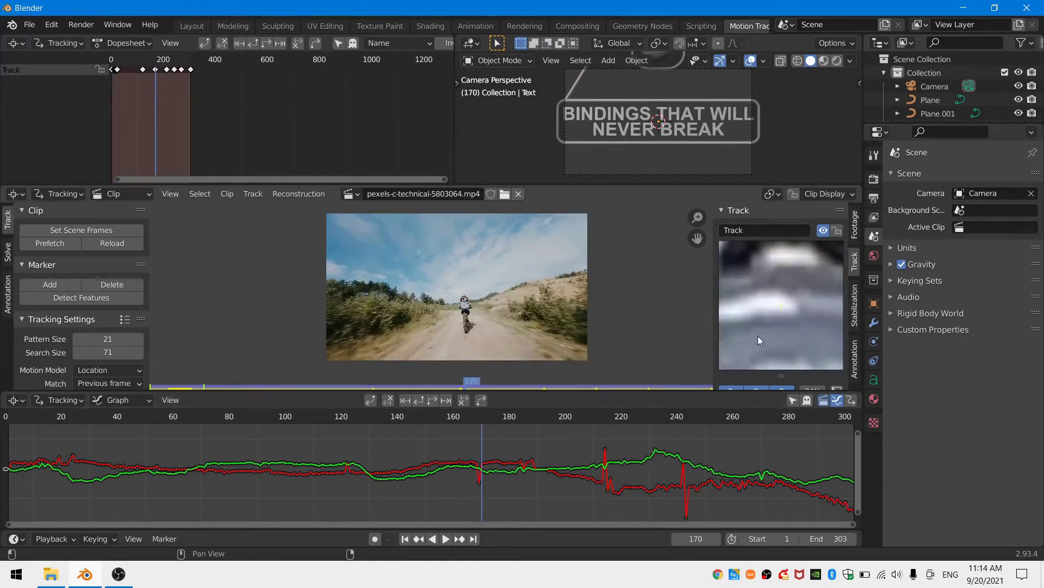
key("ctrl+t")
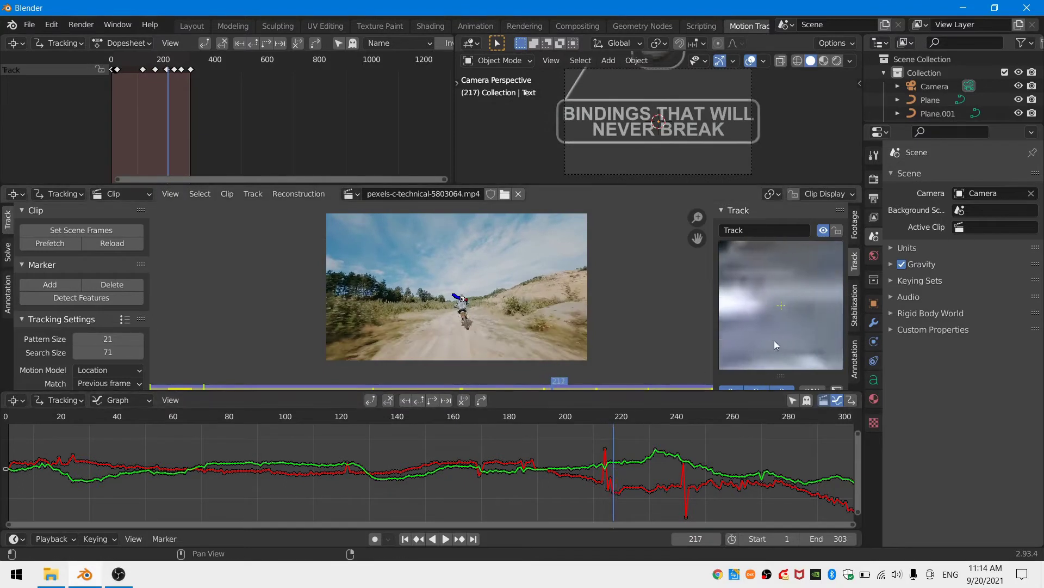
key("Left")
key("Left")
left_click_drag(776, 345, 733, 373)
left_click(686, 490)
Link an empty to the rider's track
left_click(8, 252)
scroll(54, 225, "down", 4)
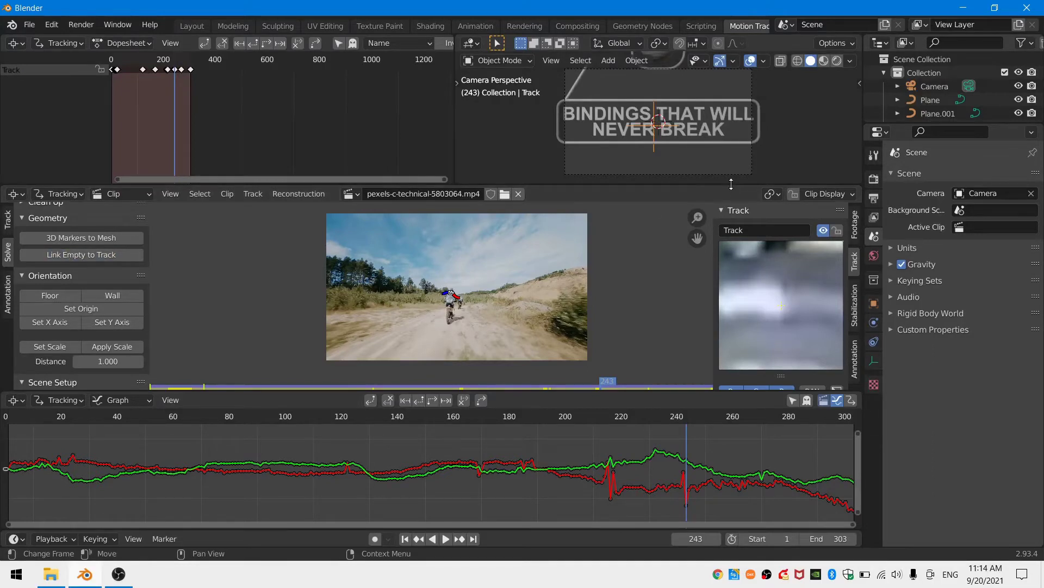
Enable background images on the camera and add one that uses the active movie clip
left_click(752, 166)
left_click(873, 360)
left_click(902, 392)
left_click(919, 392)
left_click(962, 411)
left_click(1013, 452)
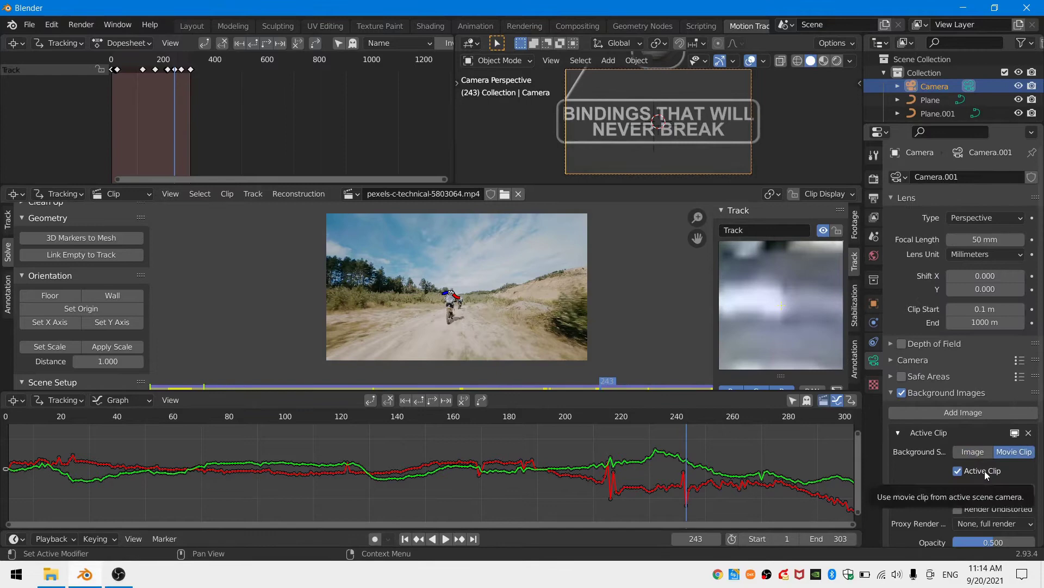
left_click(901, 490)
left_click(827, 345)
Return to the Layout workspace, split the 3D viewport vertically and show the camera view in one half
left_click(185, 25)
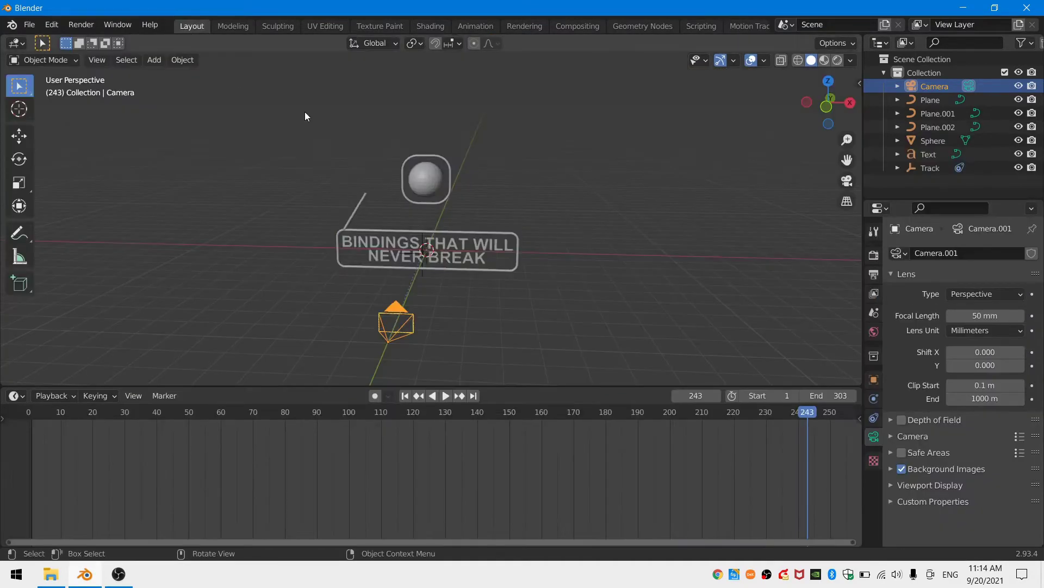
right_click(429, 385)
left_click(414, 384)
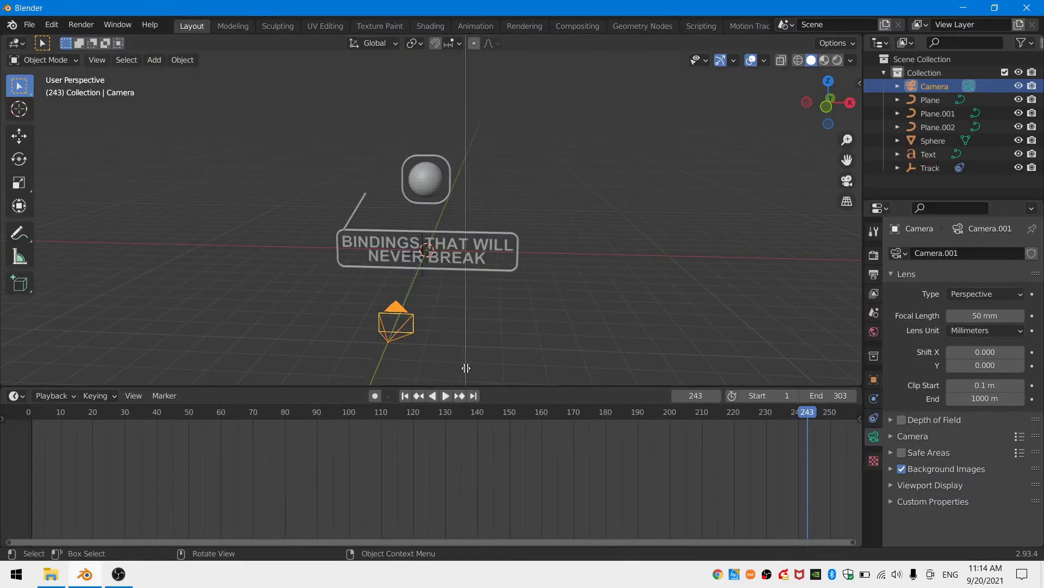
left_click(466, 364)
key("KP_0")
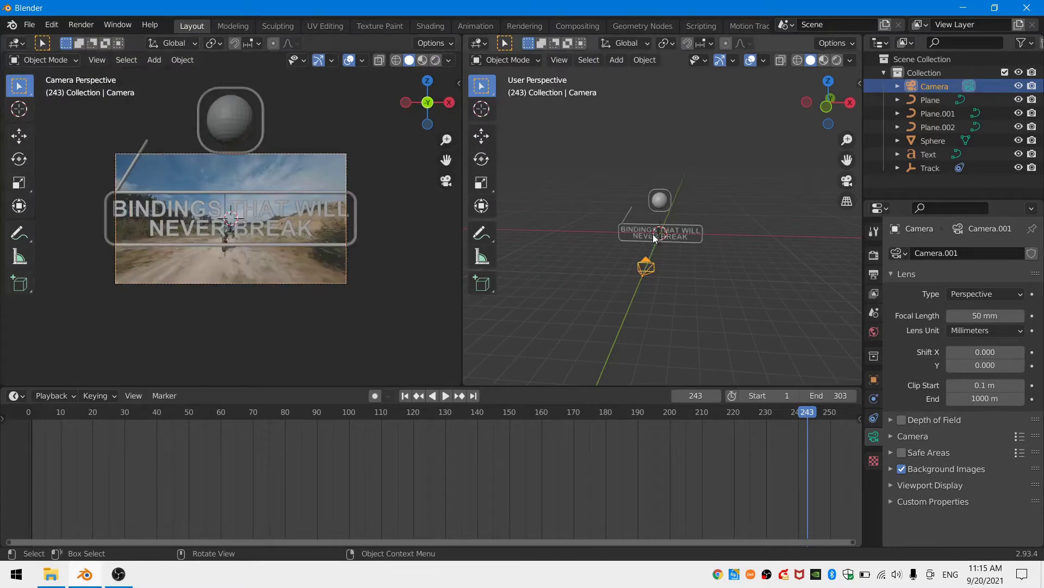
Scale the sphere and its rounded square frame together by 0.265
scroll(651, 224, "up", 4)
scroll(654, 224, "down", 2)
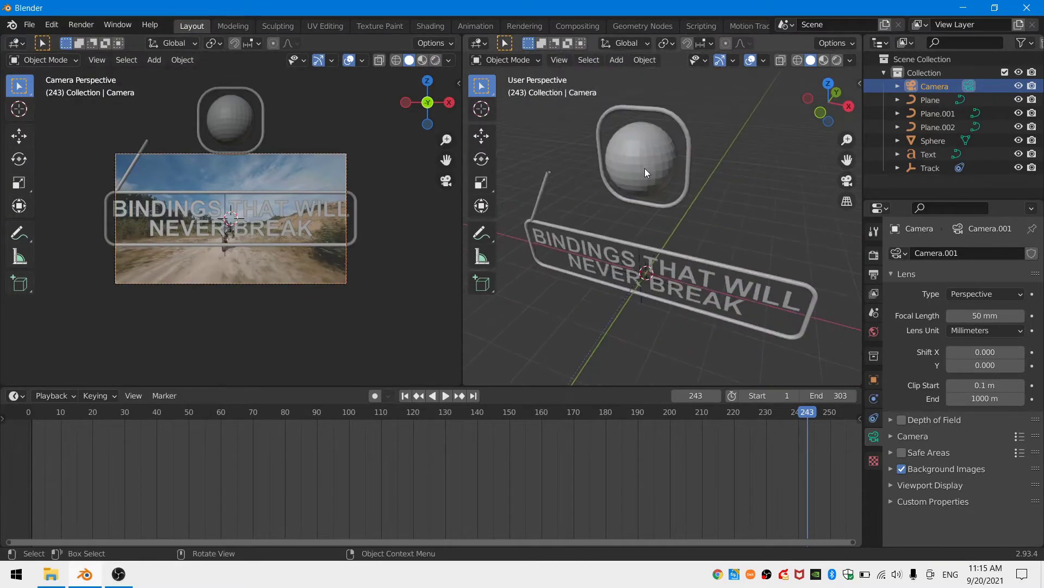
left_click(645, 168)
key("s")
left_click(679, 175)
Move the sphere and its frame along Z and X onto the nearer rider, scaling both by 0.497
scroll(289, 255, "up", 5)
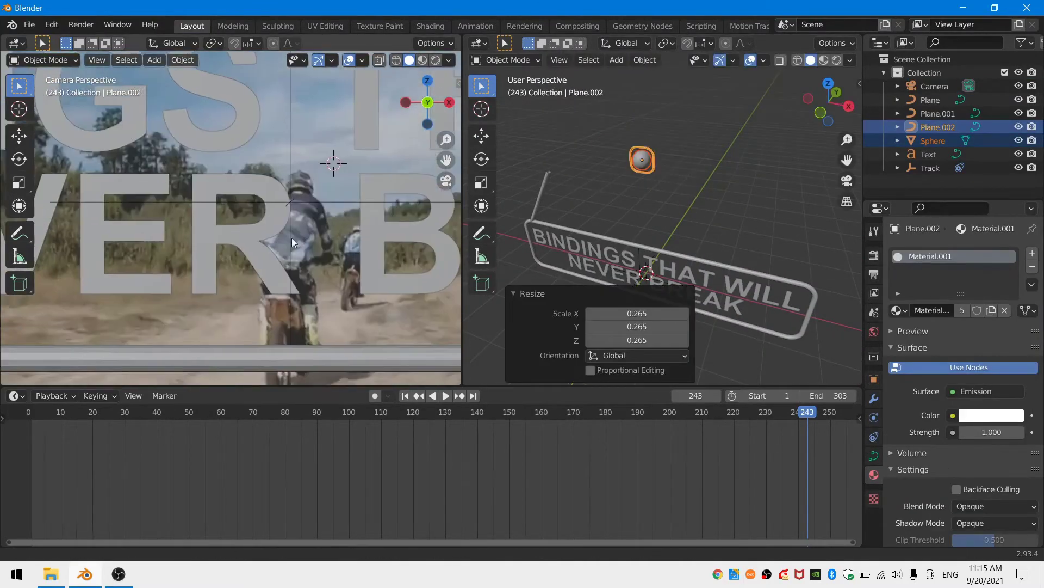
key("g")
key("z")
left_click(644, 282)
key("s")
left_click(712, 240)
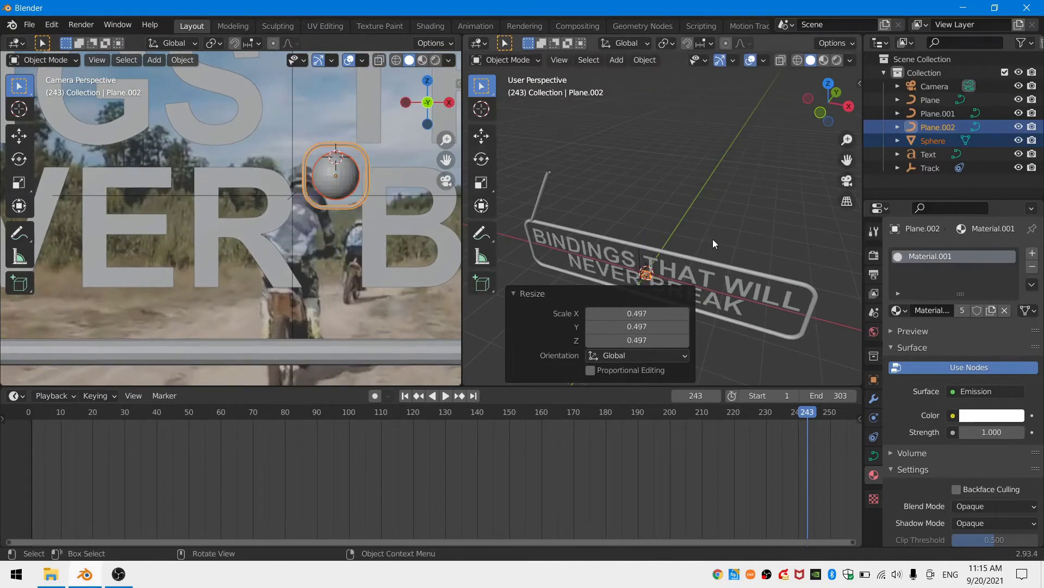
key("g")
key("x")
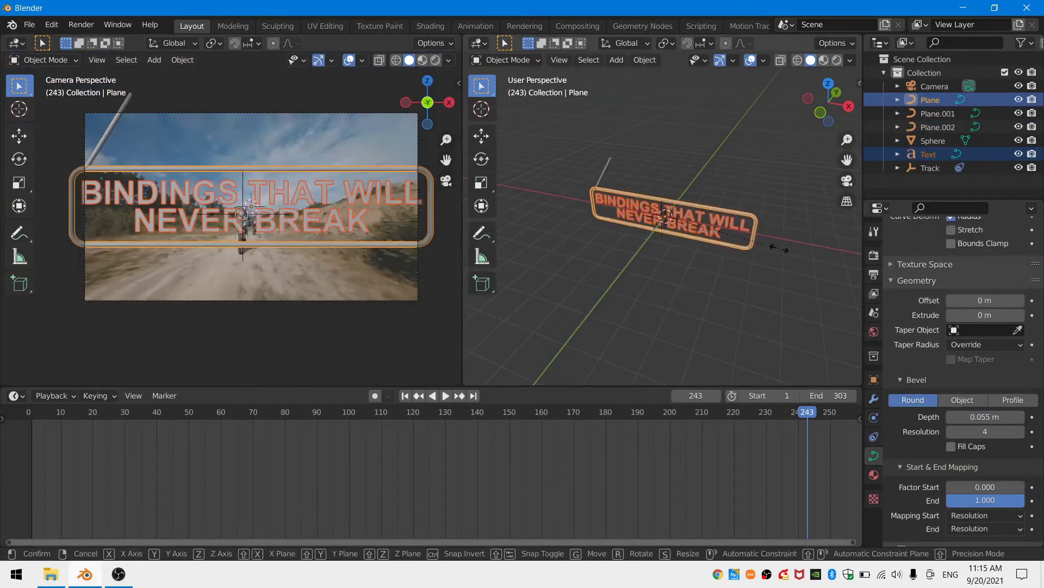
Scale the text and its frame by 0.375, then move them up along Z and about 1.85 m along X
left_click(704, 238)
key("g")
key("x")
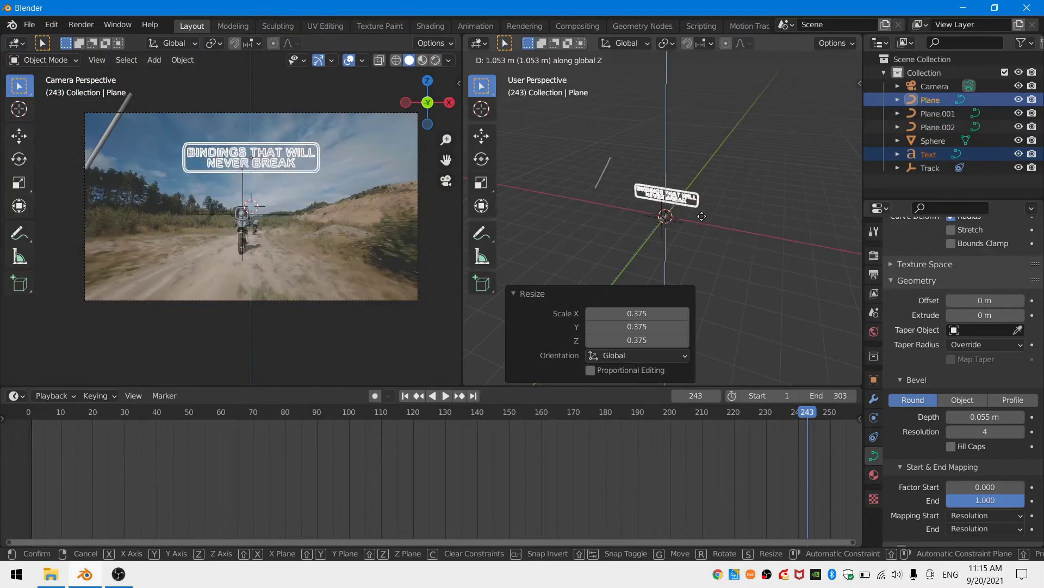
left_click(745, 216)
middle_click_drag(745, 217, 680, 218)
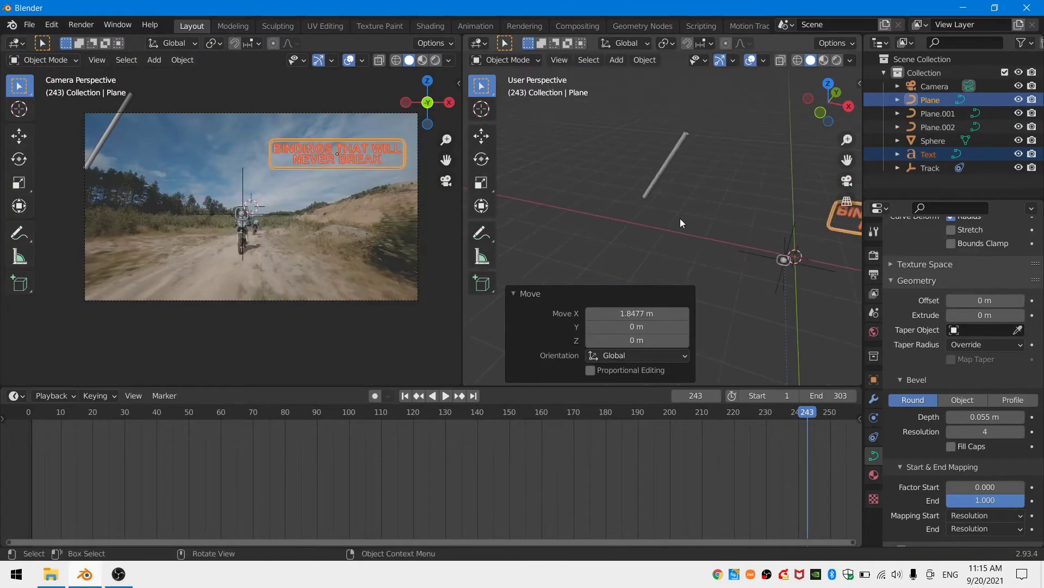
Snap the slanted connecting line to the 3D cursor
left_click(645, 198)
key("shift+s")
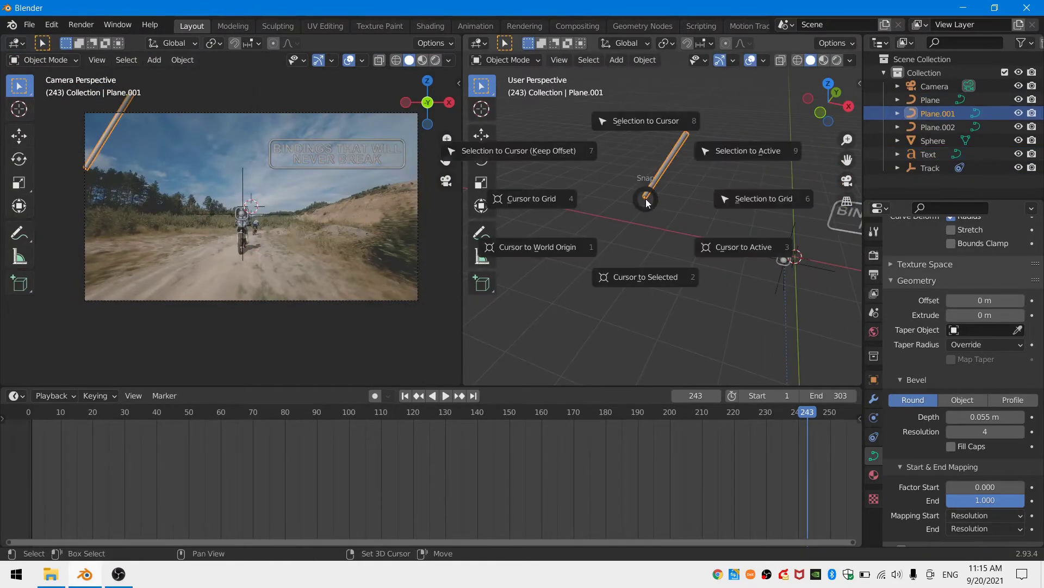
left_click(658, 112)
Hook each of the connecting line's two end points to its own new empty
middle_click_drag(651, 117, 672, 201)
key("KP_1")
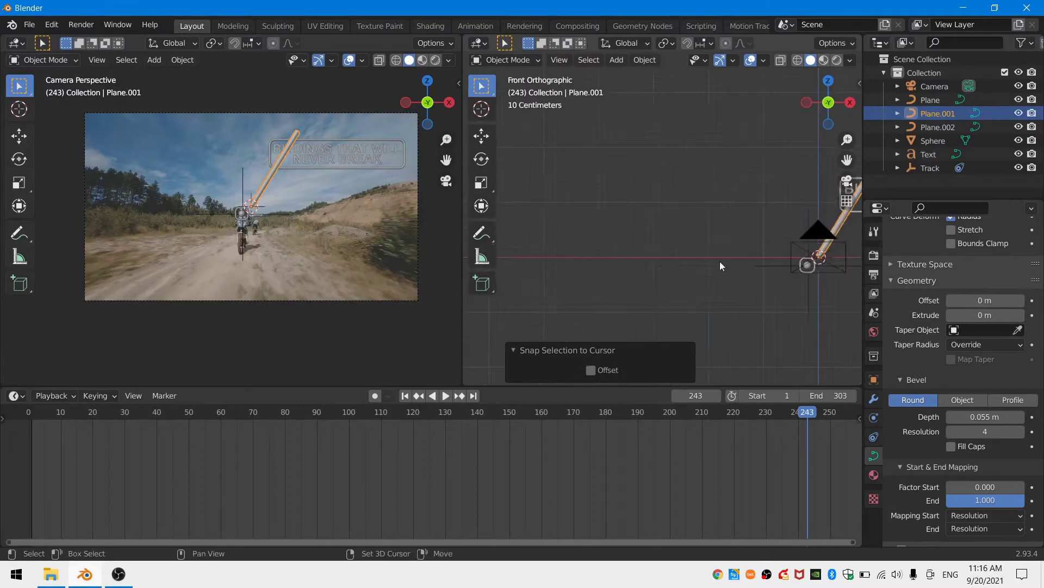
scroll(608, 249, "up", 2)
middle_click_drag(719, 261, 710, 231, "shift")
scroll(609, 249, "up", 2)
key("Tab")
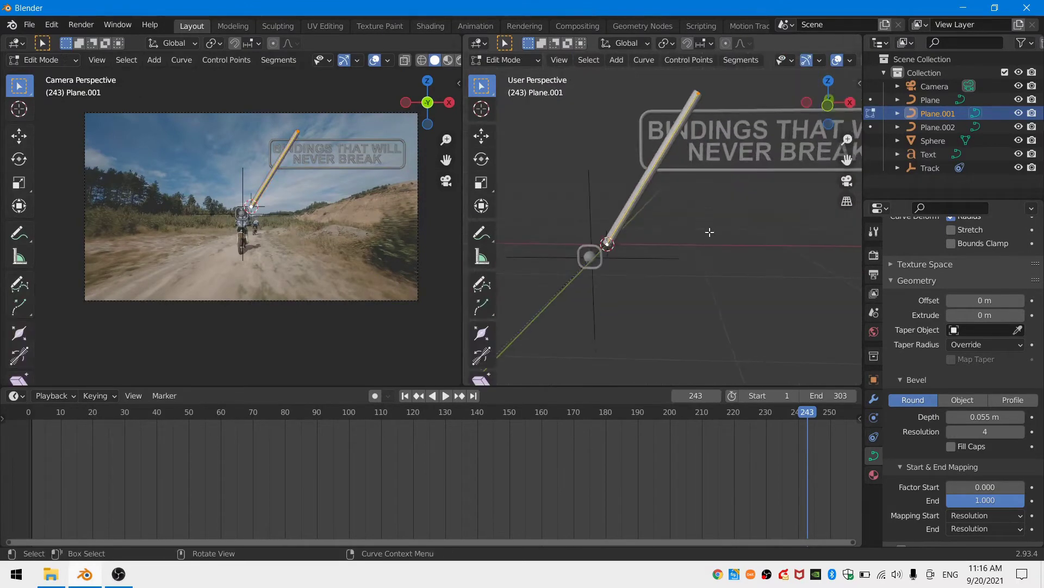
left_click(710, 232)
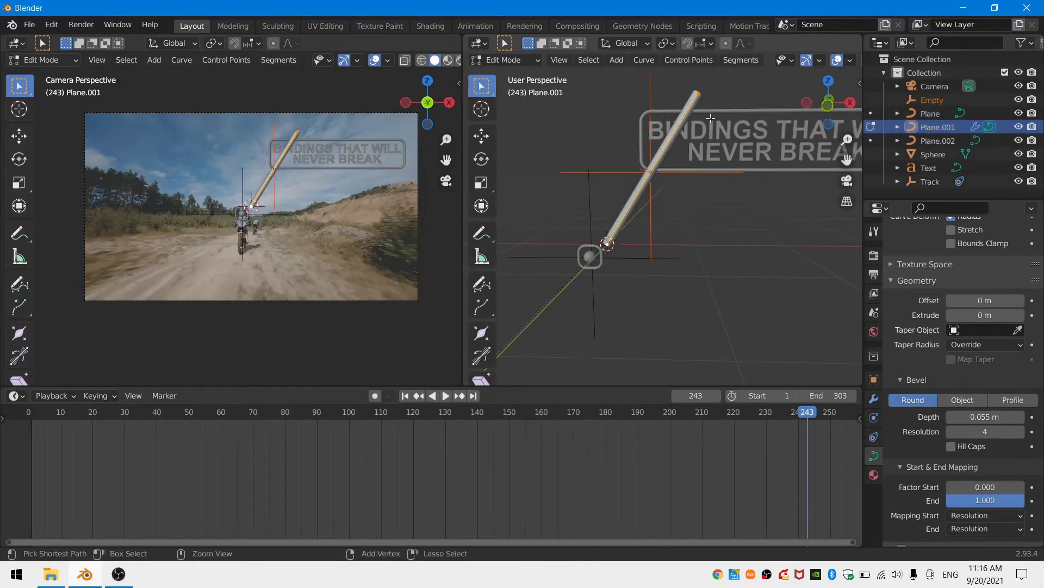
key("ctrl+z")
key("ctrl+h")
left_click(641, 237)
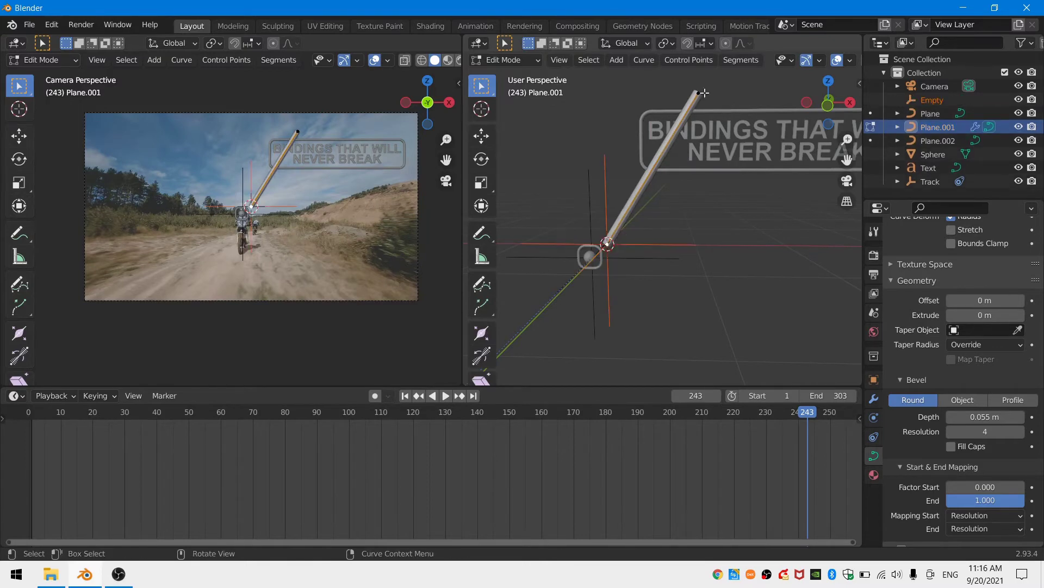
key("ctrl+h")
left_click(702, 94)
key("Tab")
left_click(712, 95)
key("g")
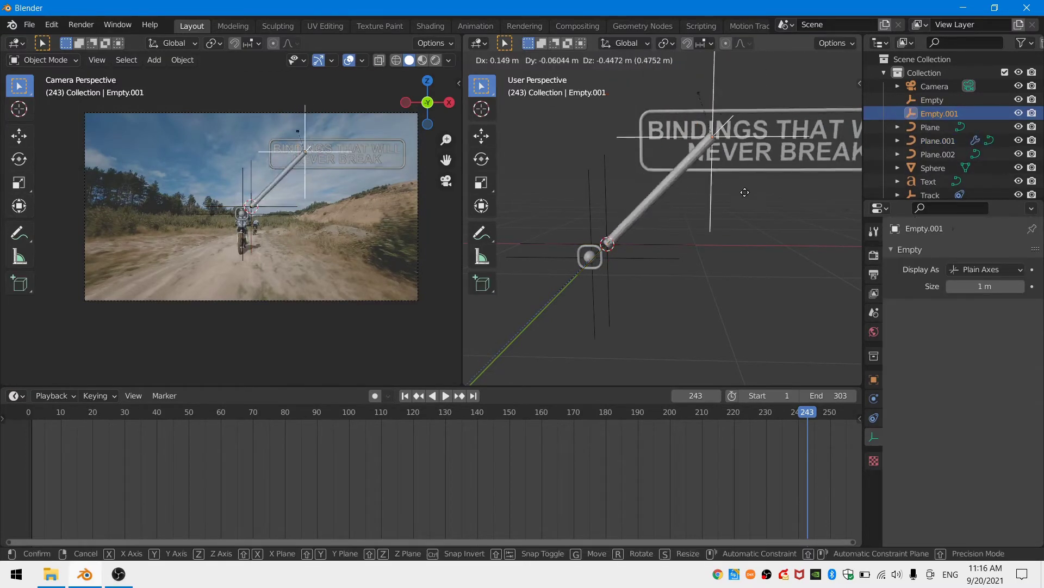
right_click(740, 190)
Set snapping to Vertex and snap the line's lower empty onto the upper corner of the sphere's square frame
left_click(604, 258)
scroll(602, 264, "up", 2)
scroll(673, 223, "up", 2)
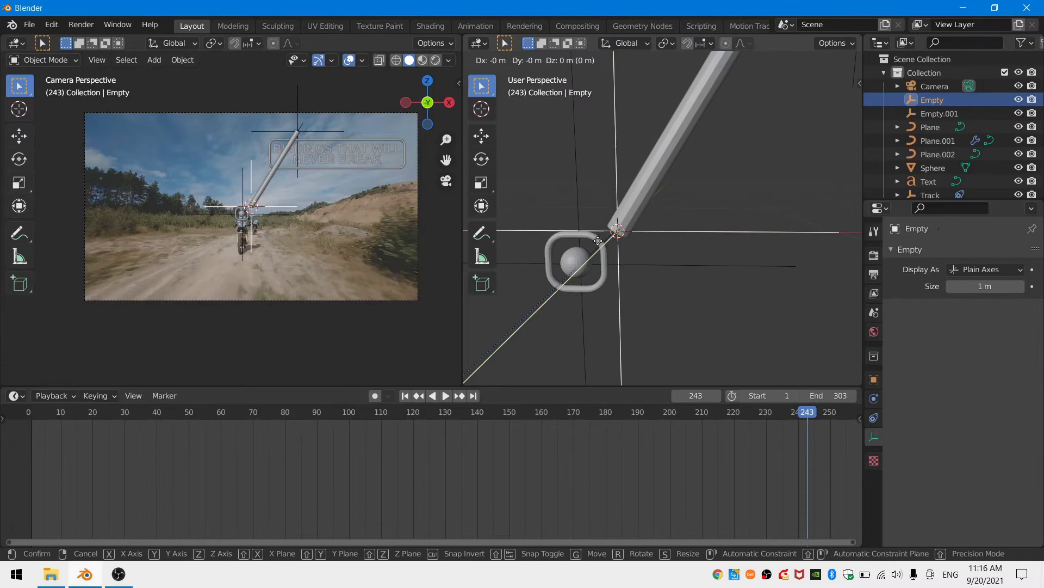
left_click(669, 43)
left_click(704, 43)
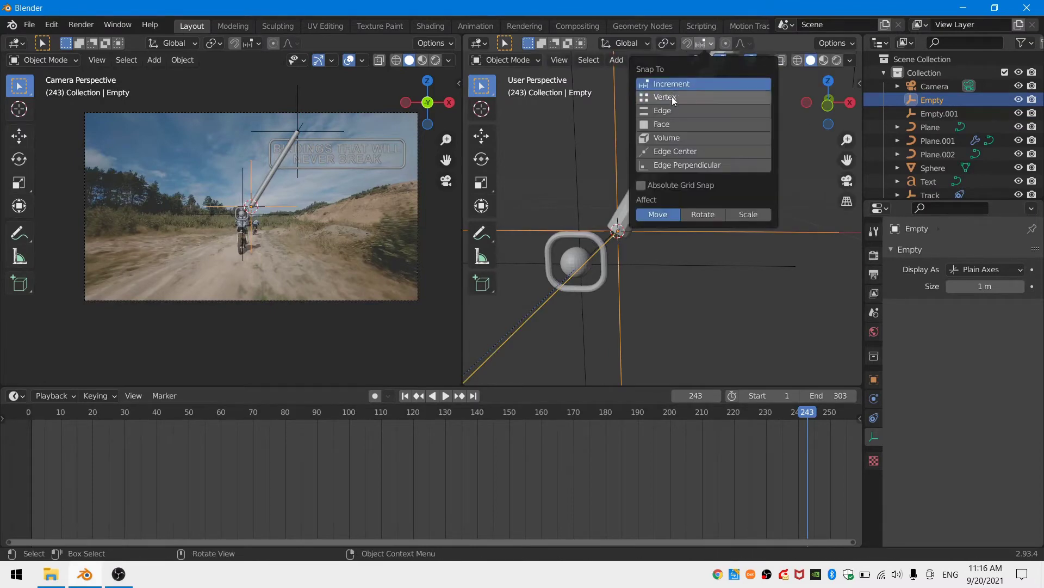
left_click(680, 98)
key("g")
left_click(598, 236, "ctrl")
Snap the line's upper empty onto the lower-left corner of the text frame
scroll(680, 168, "down", 2)
scroll(680, 167, "down", 3)
middle_click_drag(772, 65, 708, 128, "shift")
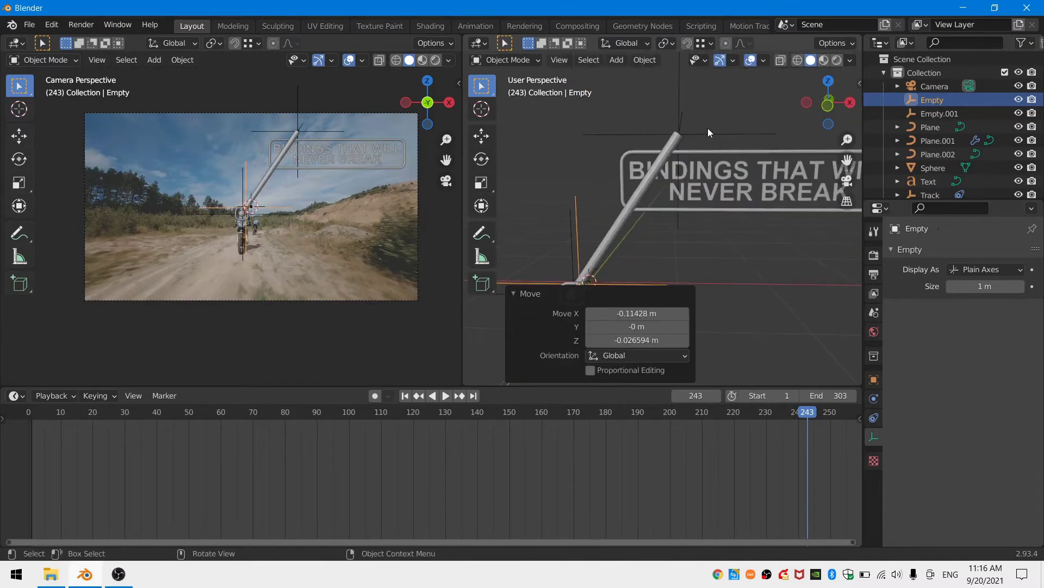
left_click(682, 131)
scroll(654, 197, "up", 2)
key("g")
left_click(612, 204, "ctrl")
Set the connecting line's bevel depth to 0.017 m
left_click(590, 234)
scroll(996, 396, "down", 15)
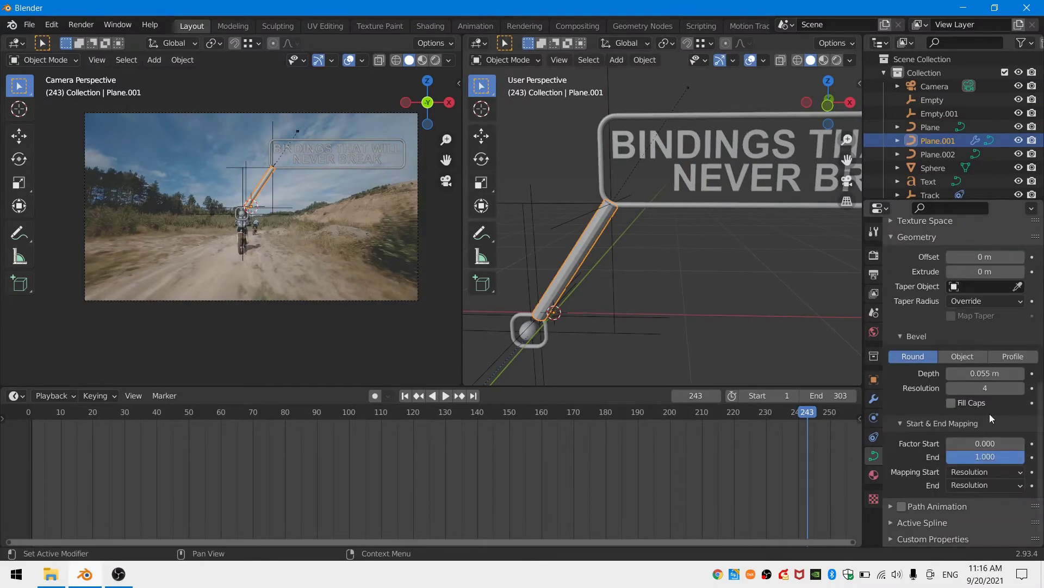
middle_click_drag(661, 291, 655, 272)
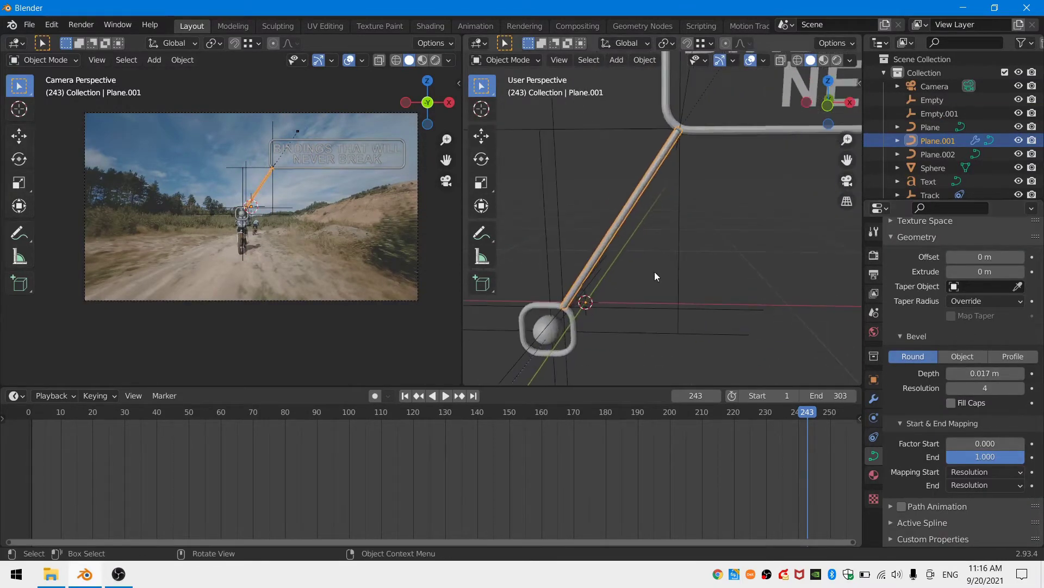
Break open the curve of the sphere's square frame by deleting its top segment
key("KP_Decimal")
key("Tab")
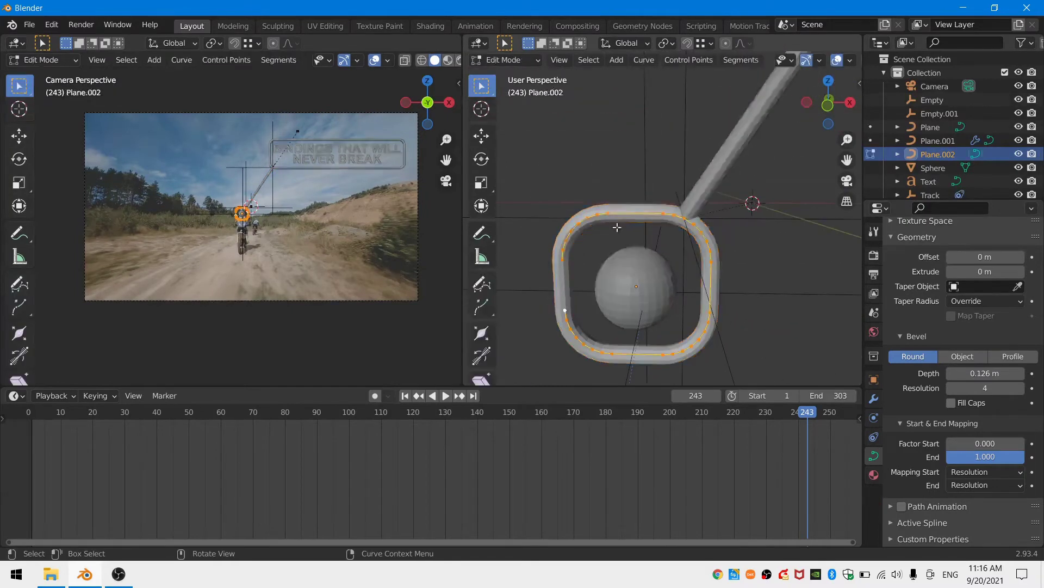
left_click(649, 233)
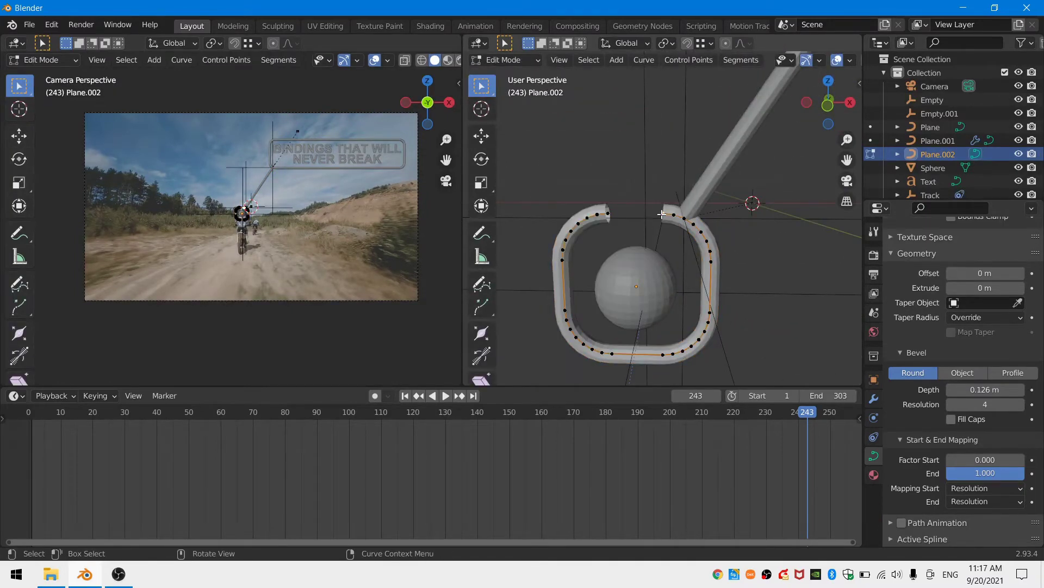
Extrude one open end of the frame curve and snap it onto the opposite end point using the 3D cursor
left_click(646, 197)
left_click(609, 214)
key("shift+s")
left_click(613, 292)
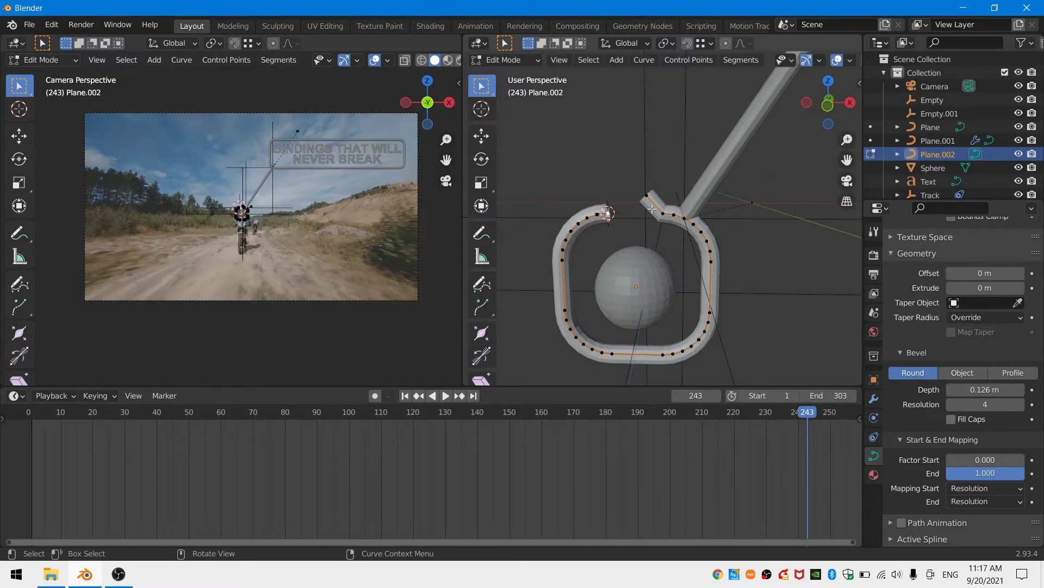
left_click(647, 197)
key("shift+s")
left_click(623, 131)
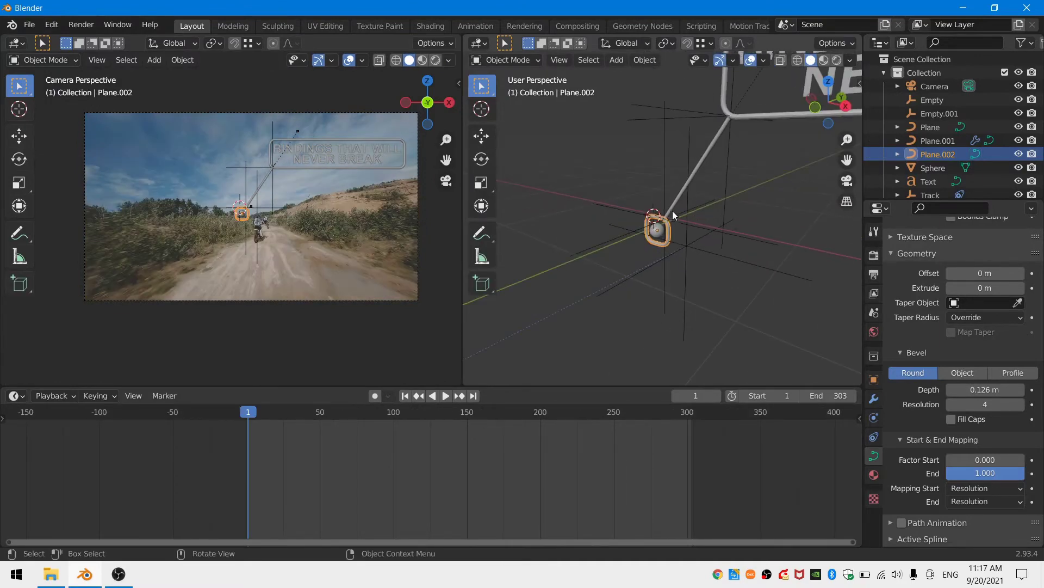
key("Tab")
Parent the lower empty, the square frame and the sphere to the Track empty with the Object option
left_click(666, 220)
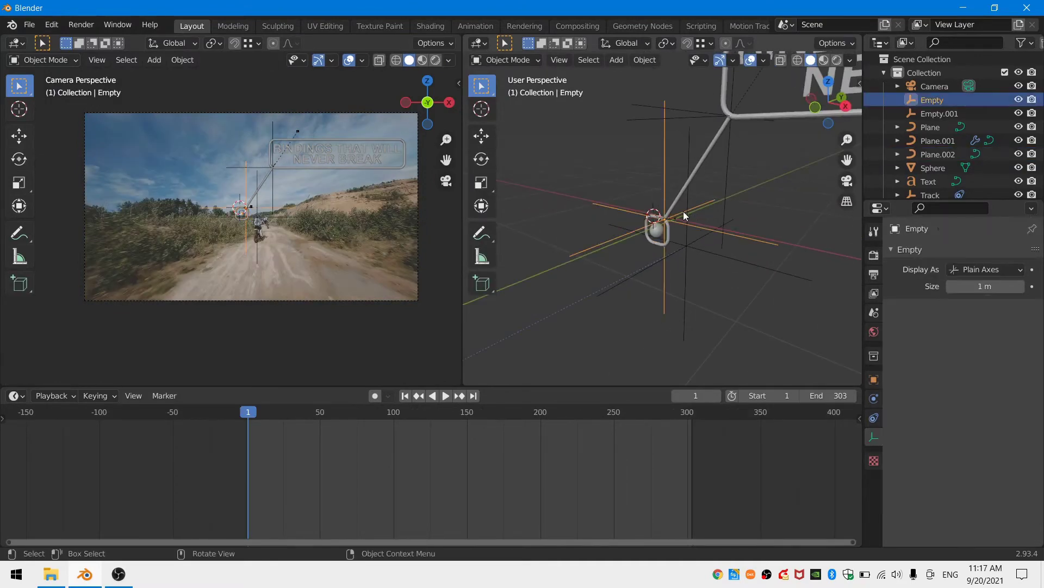
scroll(675, 243, "up", 2)
left_click(671, 248, "shift")
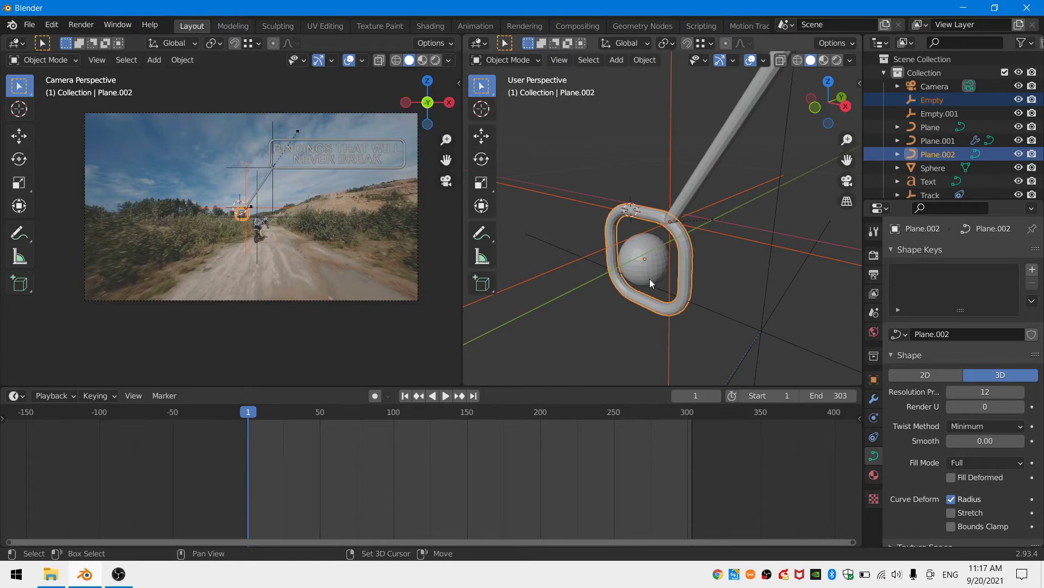
scroll(684, 303, "down", 3)
left_click(651, 242, "shift")
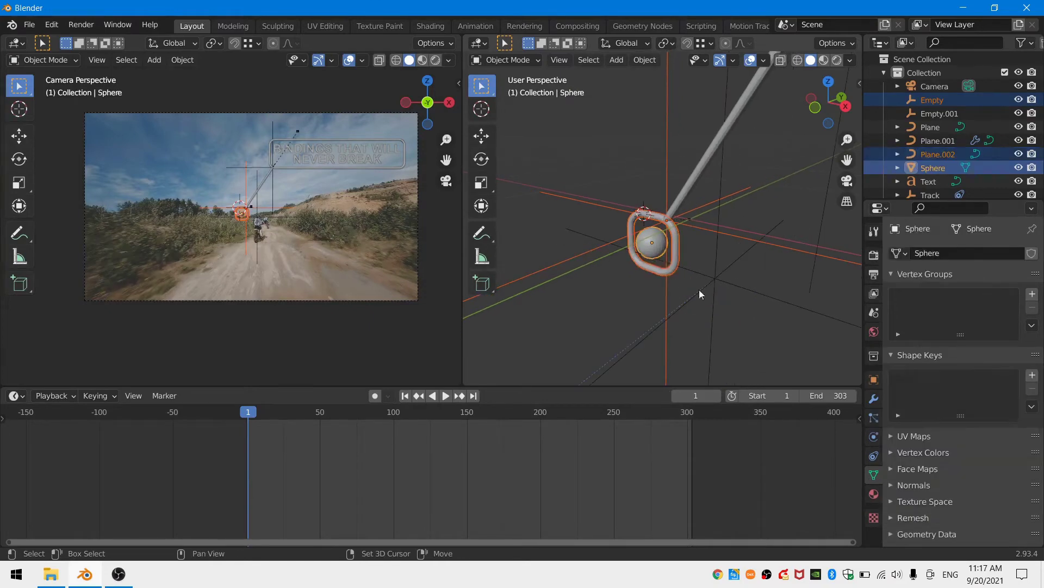
left_click(754, 302, "shift")
key("ctrl+p")
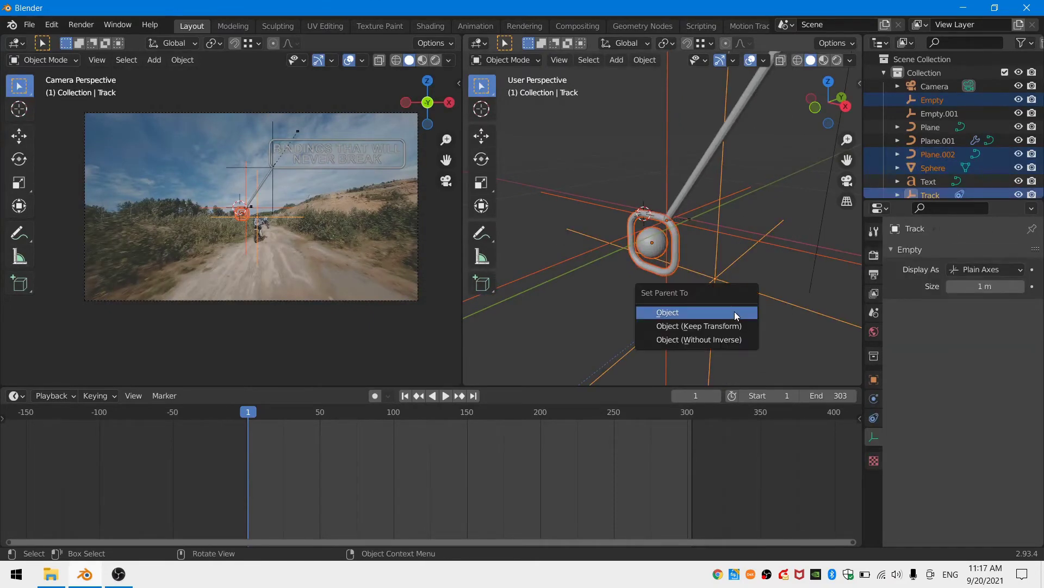
left_click(736, 315)
Move the sphere, its frame and the lower empty about 0.33 m along X and down along Z onto the nearer rider
scroll(194, 110, "up", 5)
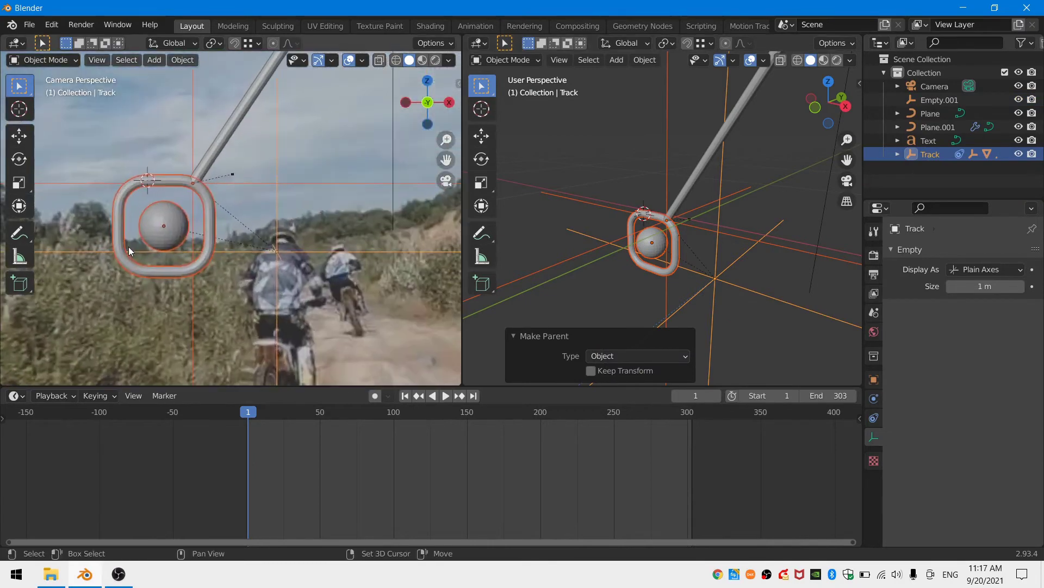
left_click(158, 185)
left_click(156, 223)
left_click(155, 223)
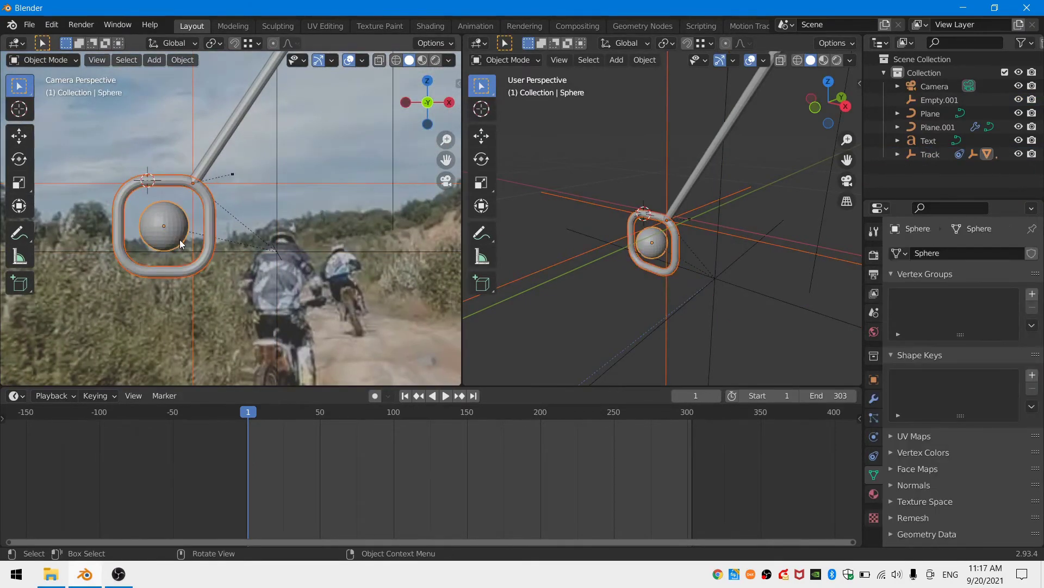
key("g")
key("x")
left_click(298, 244)
key("g")
key("z")
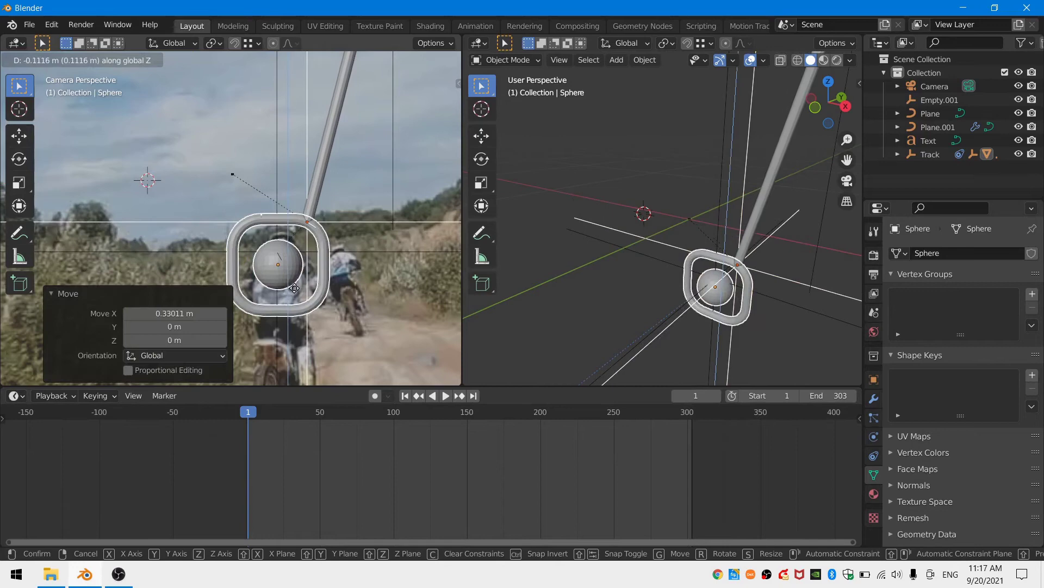
left_click(361, 236)
scroll(361, 236, "down", 1)
scroll(362, 236, "down", 8)
left_click_drag(252, 414, 607, 432)
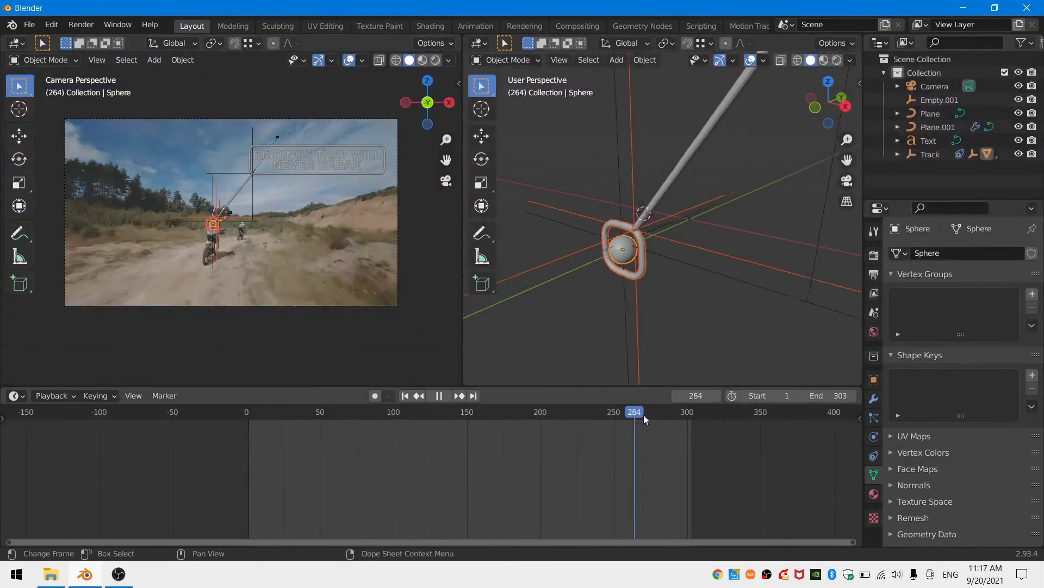
left_click_drag(644, 414, 272, 432)
At frame 30, keyframe the End mapping factor at 1.000 for the square frame, connecting line and text frame
scroll(519, 329, "down", 3)
middle_click_drag(631, 275, 664, 272)
left_click(659, 294)
left_click_drag(272, 414, 290, 413)
scroll(725, 219, "down", 2)
middle_click_drag(725, 220, 743, 213)
scroll(933, 403, "down", 10)
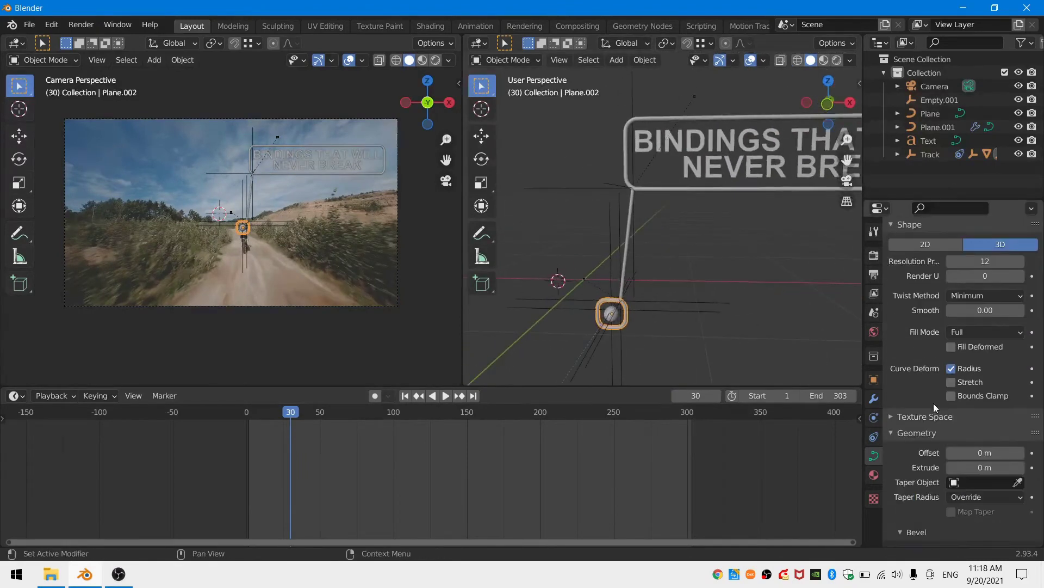
left_click_drag(958, 443, 1025, 456)
left_click(793, 189)
Insert scale keyframes for the sphere and the text at frame 30
left_click(609, 314)
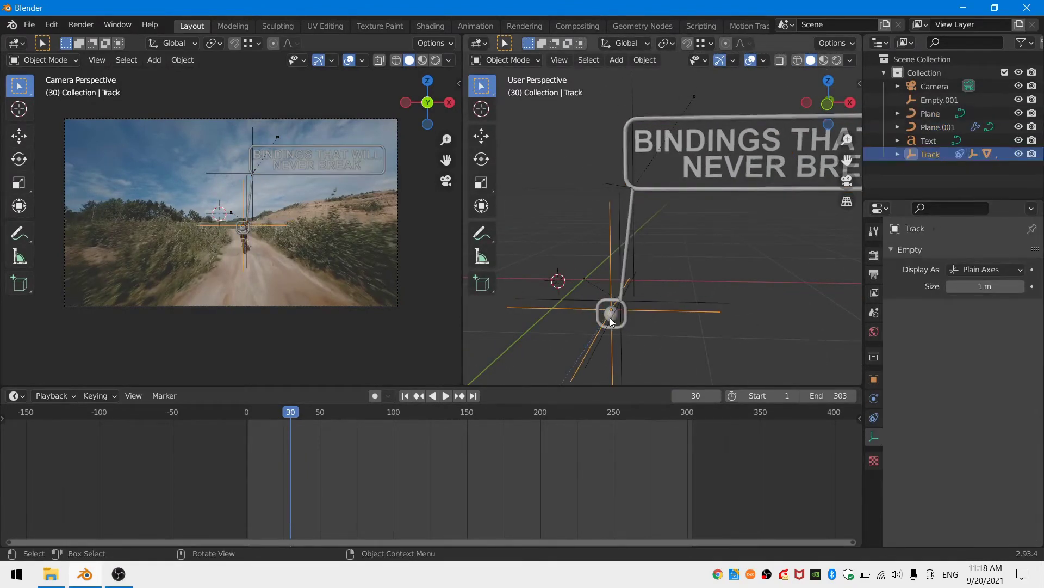
left_click(610, 318)
key("i")
left_click(609, 341)
left_click(707, 170)
key("i")
left_click(706, 171)
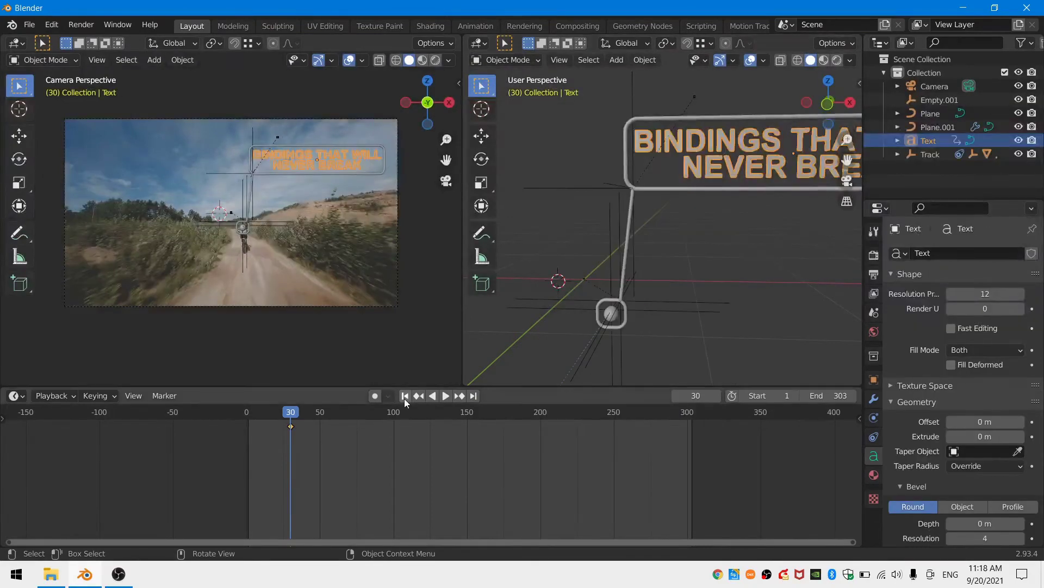
At frame 1, keyframe the End mapping factor at zero for the square frame, connecting line and text frame
left_click(405, 396)
left_click(617, 314)
scroll(966, 450, "down", 8)
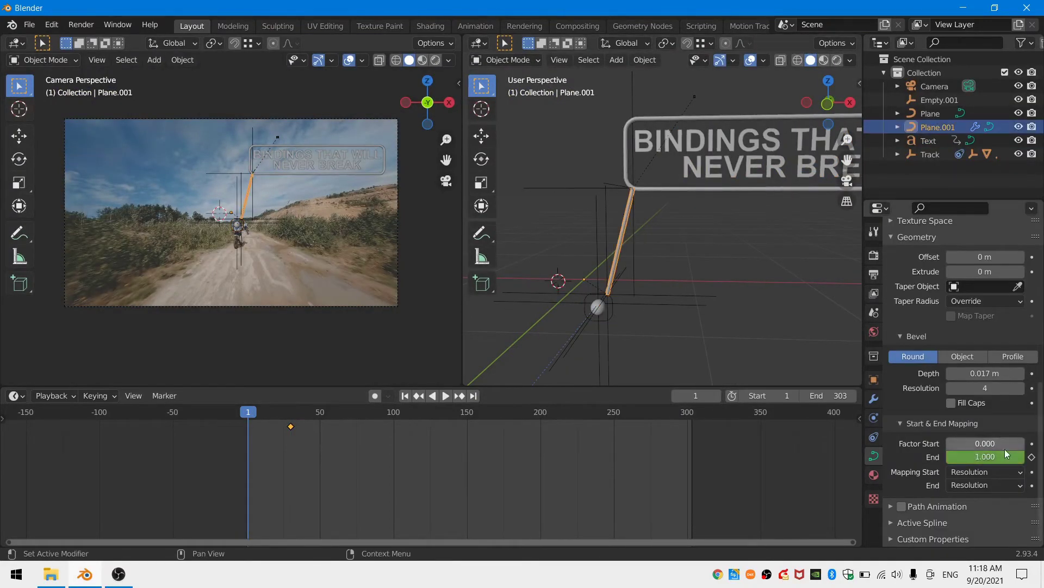
left_click(686, 189)
left_click_drag(997, 457, 947, 457)
key("i")
Scale the sphere and the text to 0 and keyframe their scale at frame 1
left_click(602, 309)
key("s")
key("0")
key("Return")
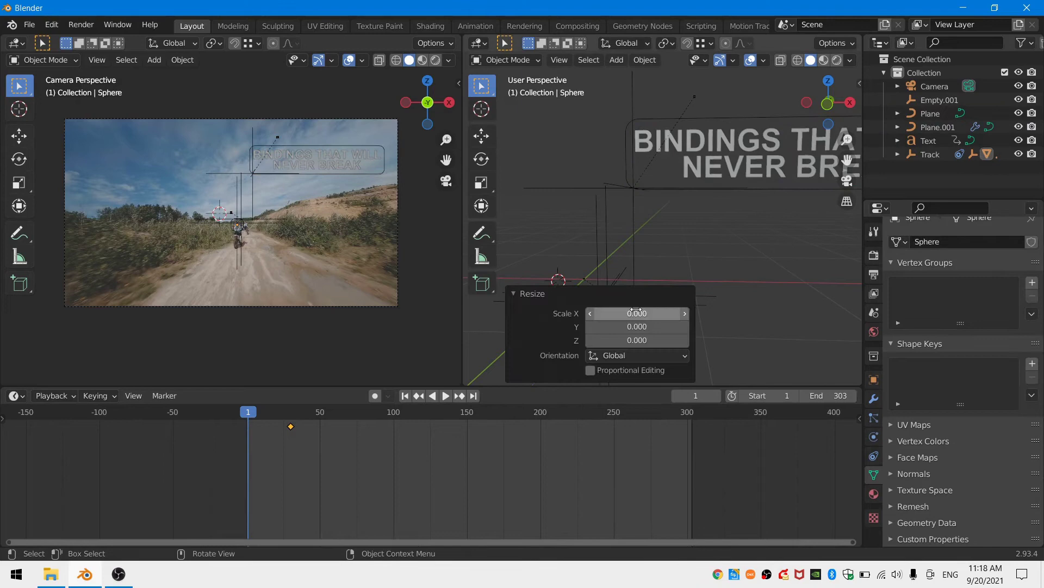
key("i")
left_click(636, 308)
left_click(727, 177)
key("s")
key("0")
key("Return")
key("i")
key("space")
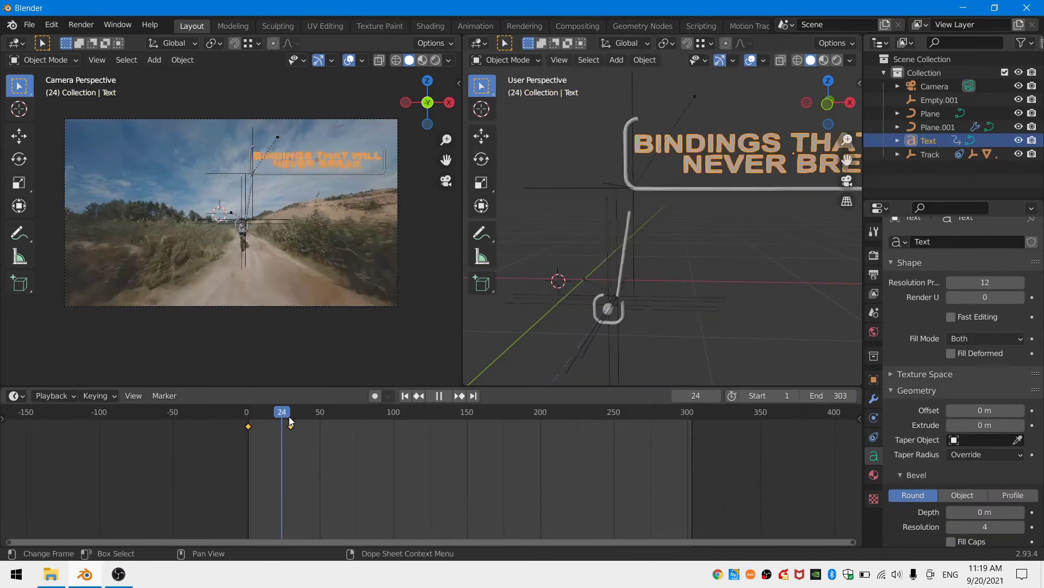
key("space")
Shift the square frame's keyframes to about frames 5 and 34, and the connecting line's to about frames 32 and 61
left_click(287, 442)
left_click(614, 317)
left_click_drag(288, 417, 515, 433)
left_click(592, 295)
key("g")
left_click(309, 438)
left_click(612, 288)
key("g")
left_click(362, 438)
Shift the text frame's keyframes to about frames 52 and 81, and the text's to about frames 77 and 106
left_click(644, 188)
key("g")
left_click(439, 417)
left_click(713, 166)
key("g")
left_click(476, 434)
Duplicate the keyframes of the sphere, both frames, the connecting line and the text together
left_click(637, 189, "shift")
left_click(626, 223, "shift")
left_click(610, 319, "shift")
middle_click_drag(608, 319, 642, 218, "shift")
scroll(642, 218, "up", 4)
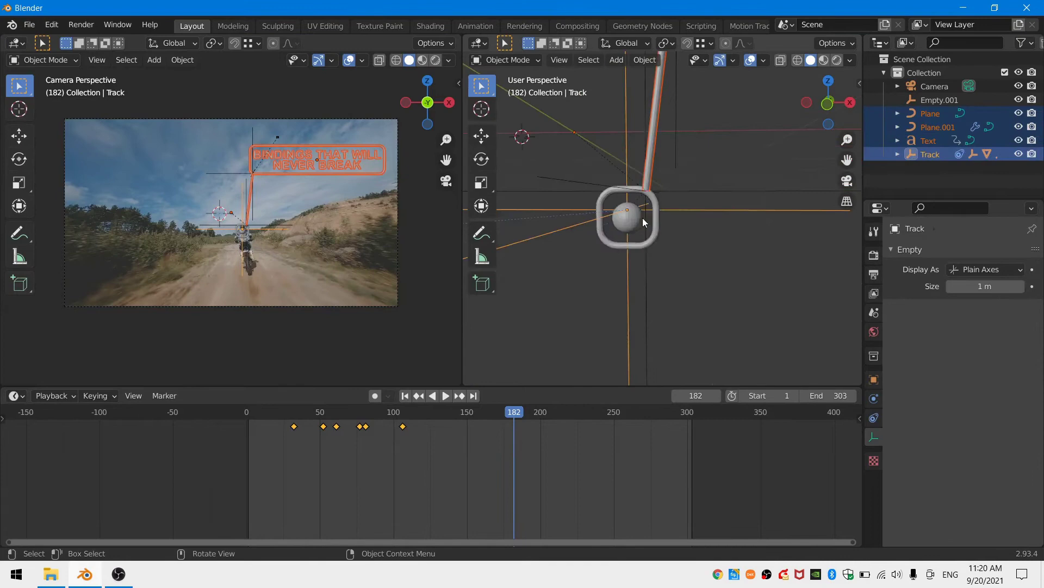
left_click(654, 219)
scroll(658, 217, "down", 4)
left_click(660, 159, "shift")
left_click(668, 85, "shift")
middle_click_drag(669, 92, 647, 204, "shift")
left_click(713, 166, "shift")
key("shift+d")
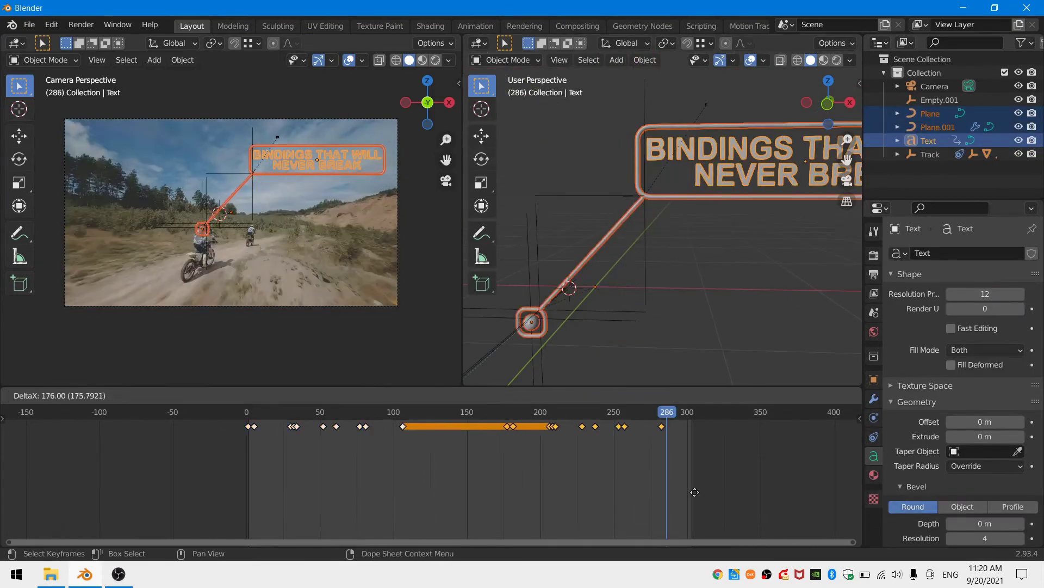
Mirror the duplicated keyframes by scaling them by -1 and move them to end at about frame 286
type("s-1")
key("Return")
key("g")
left_click(554, 515)
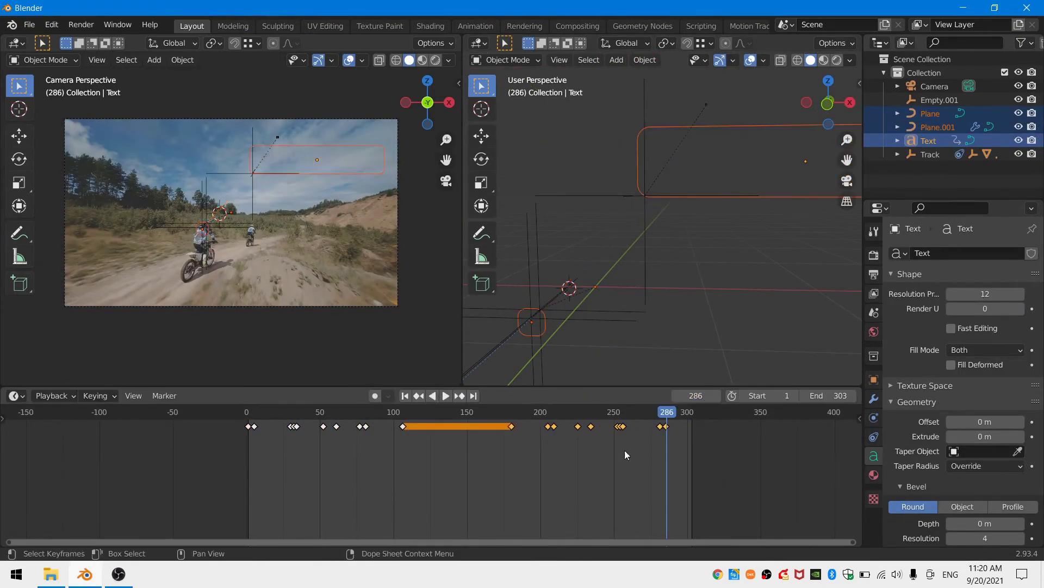
left_click_drag(659, 415, 569, 459)
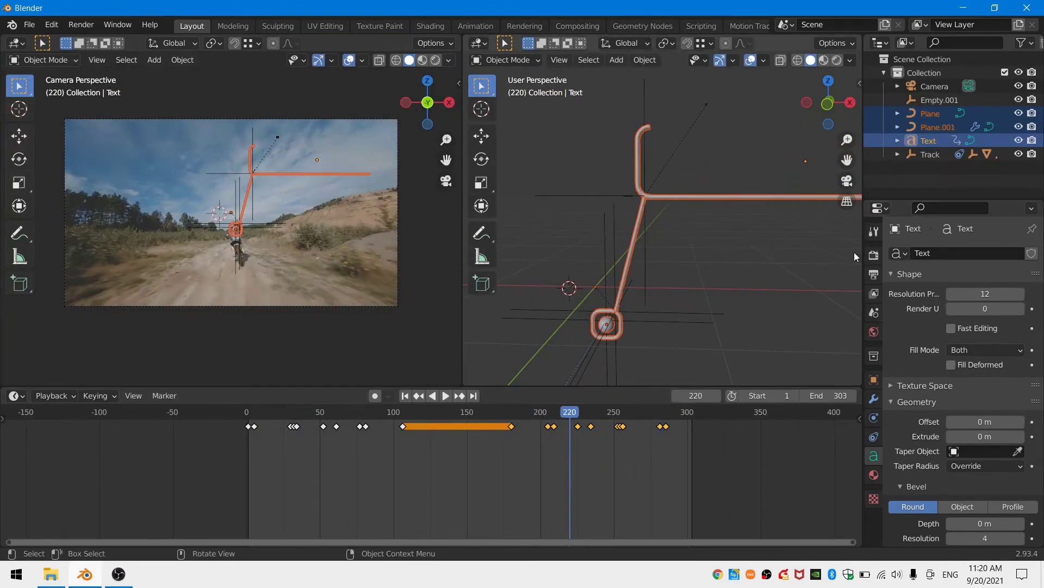
Enable compositing nodes and add a Movie Clip node above the Render Layers node
left_click(578, 26)
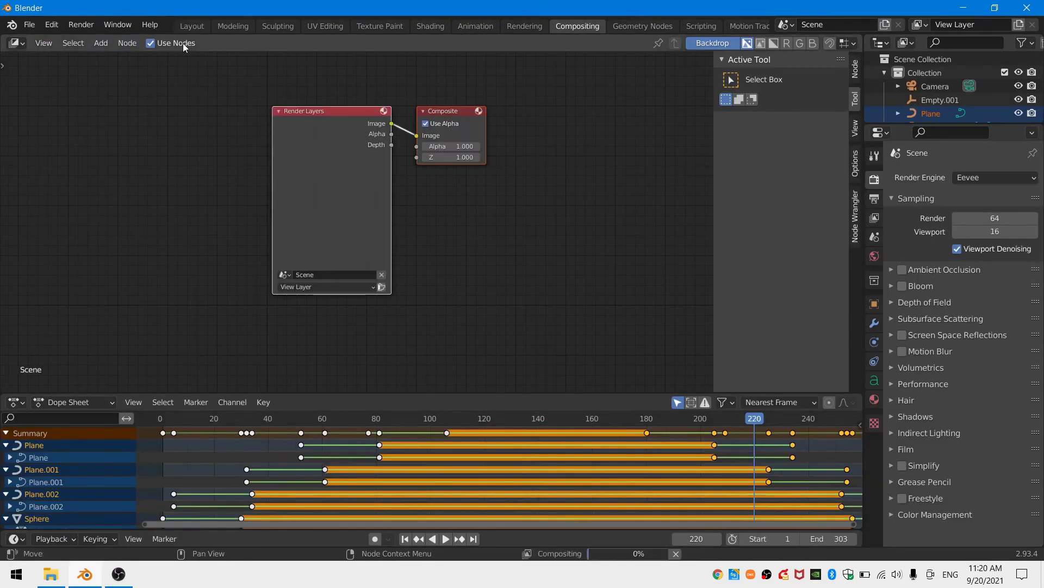
left_click_drag(347, 177, 115, 184)
key("shift+a")
left_click(152, 185)
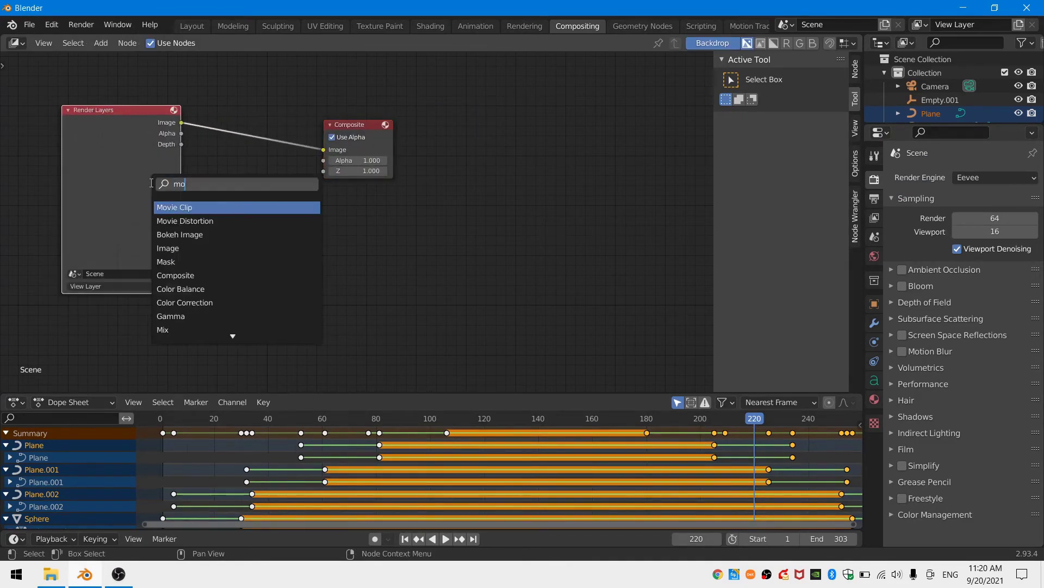
left_click(188, 207)
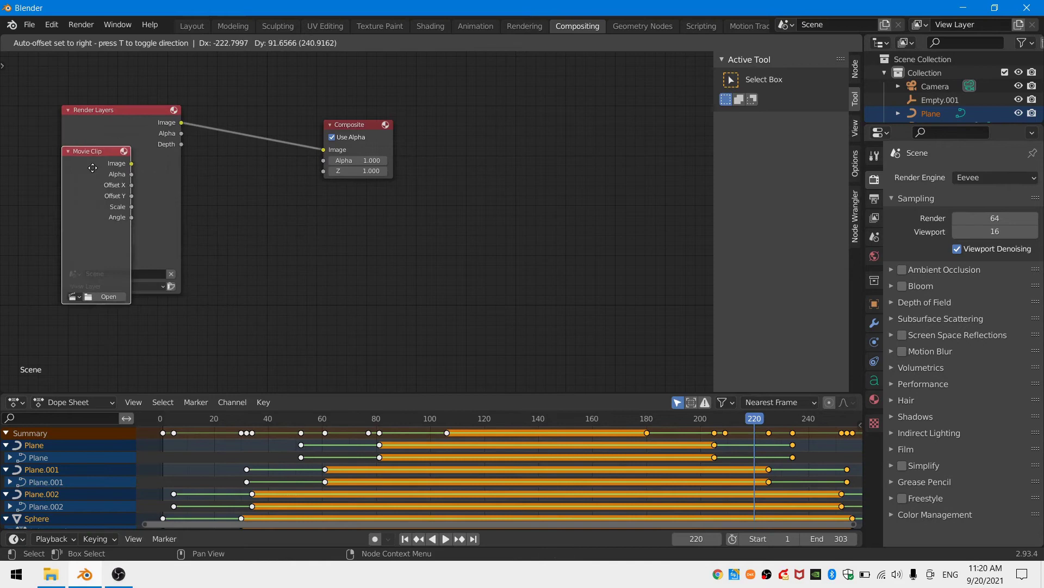
left_click(65, 95)
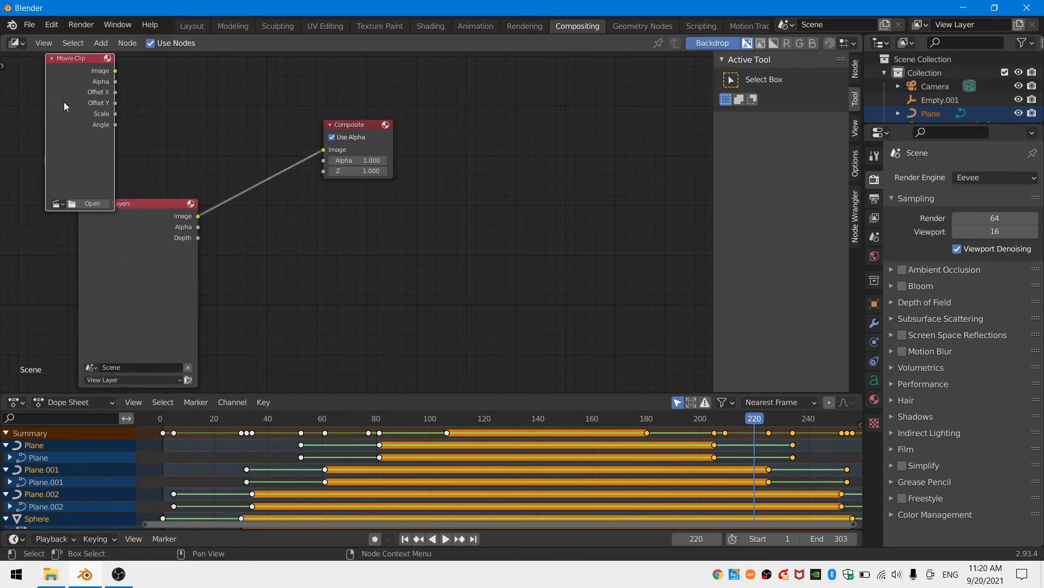
Add an Alpha Over node with the Movie Clip image as its first image input and the Render Layers image as its second
key("shift+a")
left_click(122, 116)
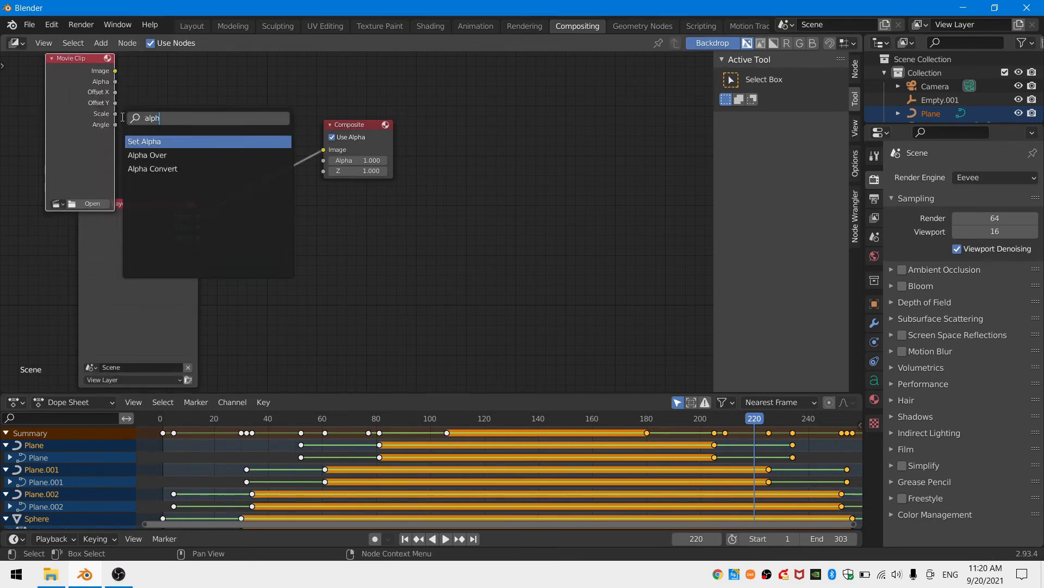
left_click(140, 155)
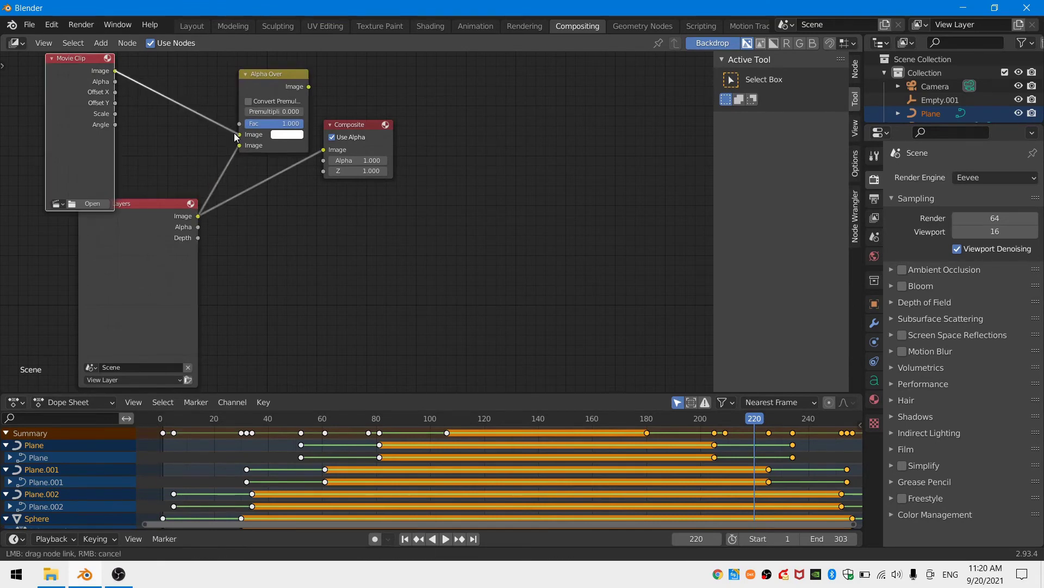
Assign the rider footage to the Movie Clip node, connect Alpha Over to the Composite image input, and space the nodes apart
left_click_drag(87, 165, 67, 178)
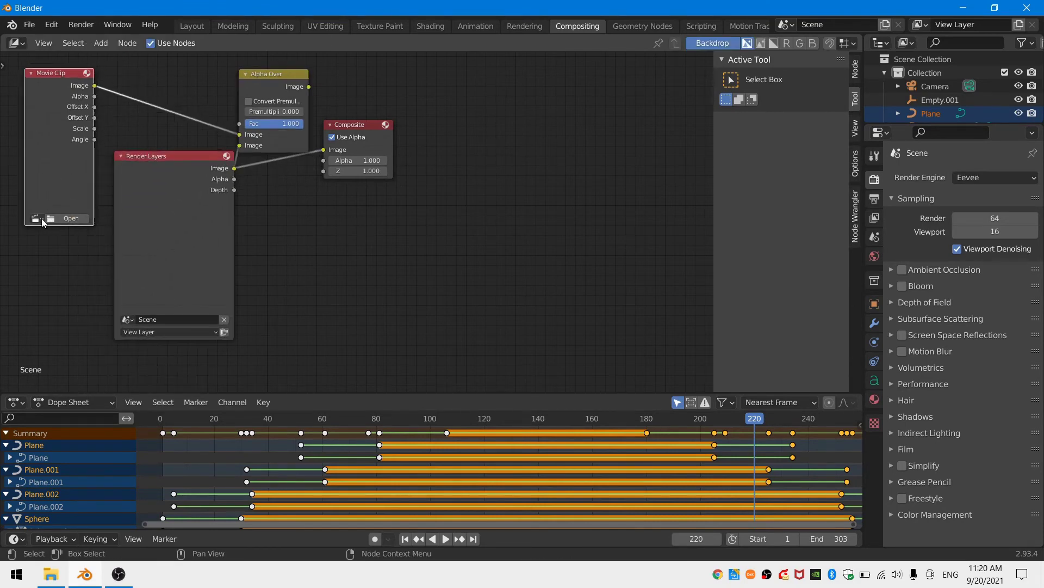
left_click(42, 219)
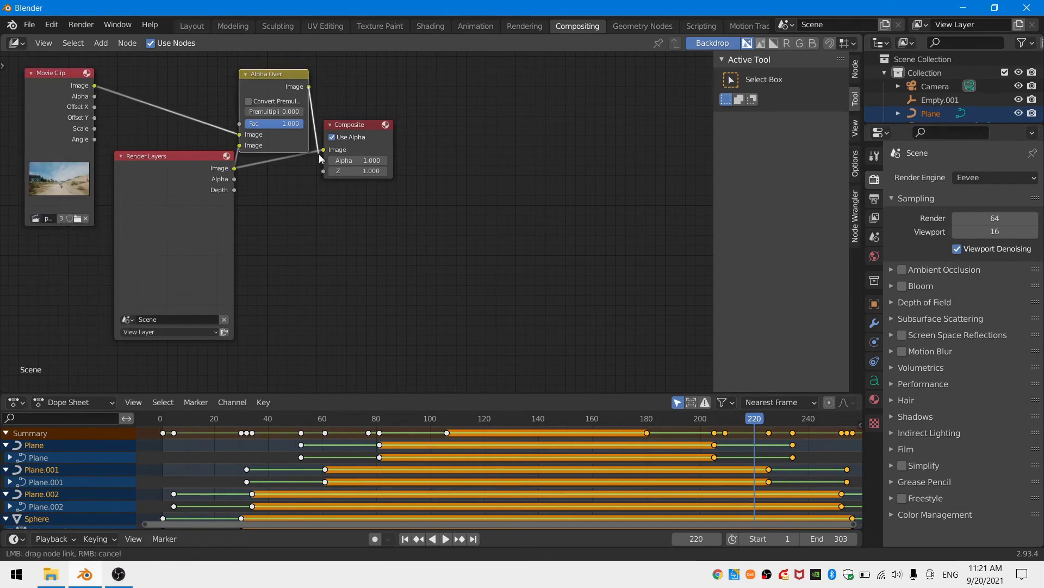
left_click_drag(358, 118, 392, 72)
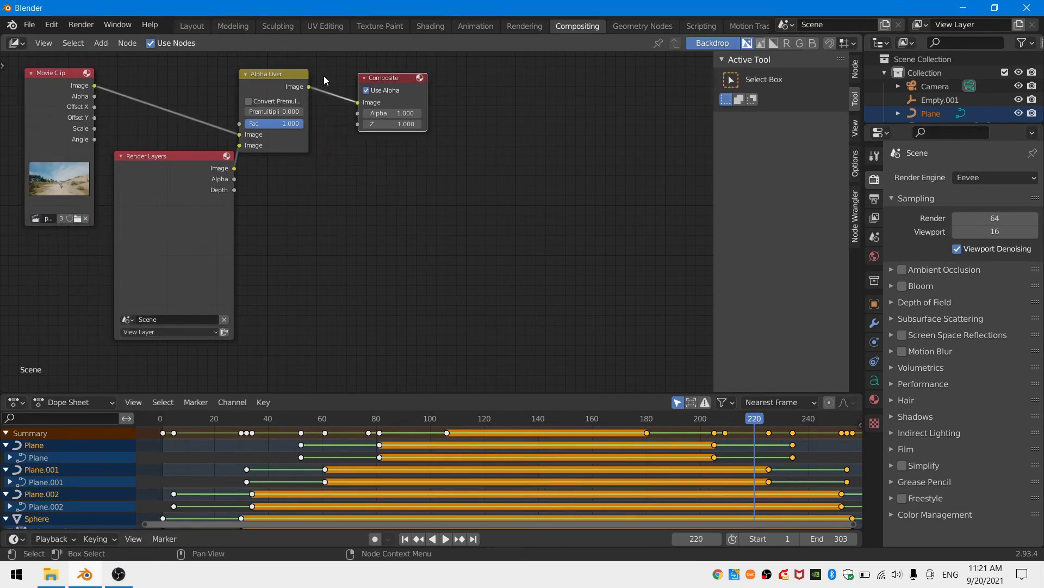
left_click_drag(290, 72, 312, 81)
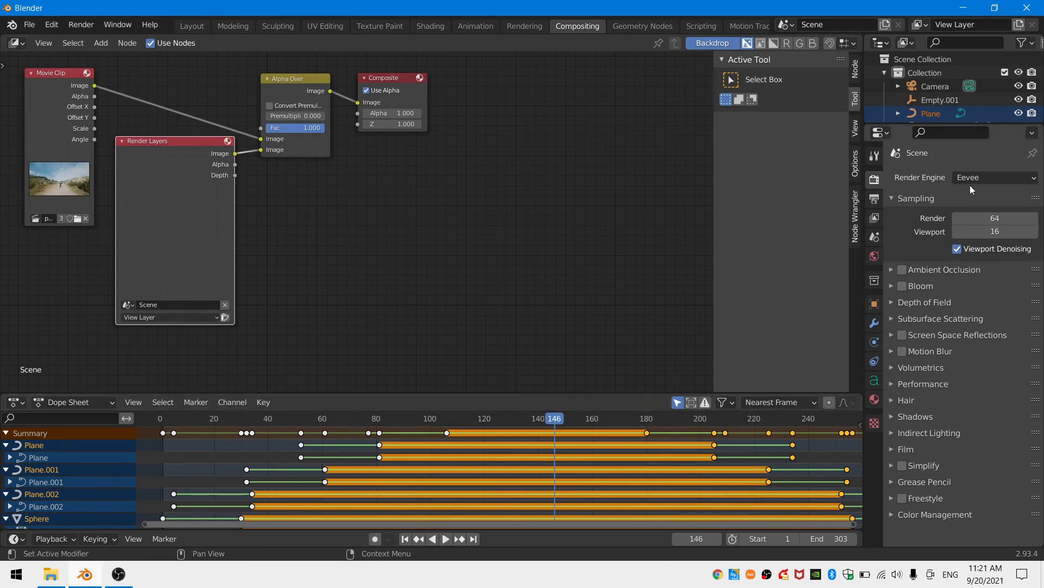
Set the color management View Transform to Standard
left_click(913, 516)
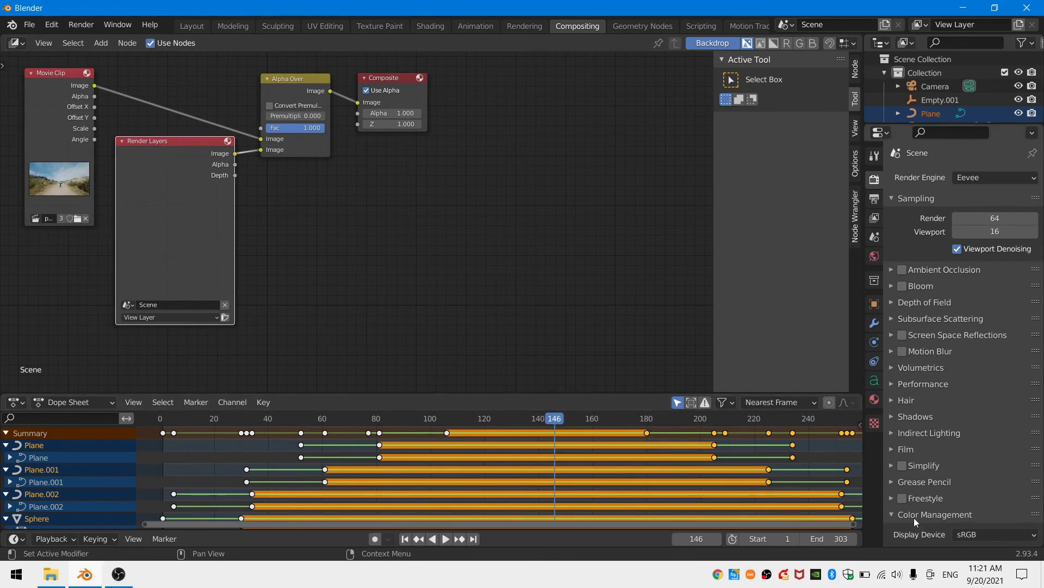
scroll(914, 518, "down", 5)
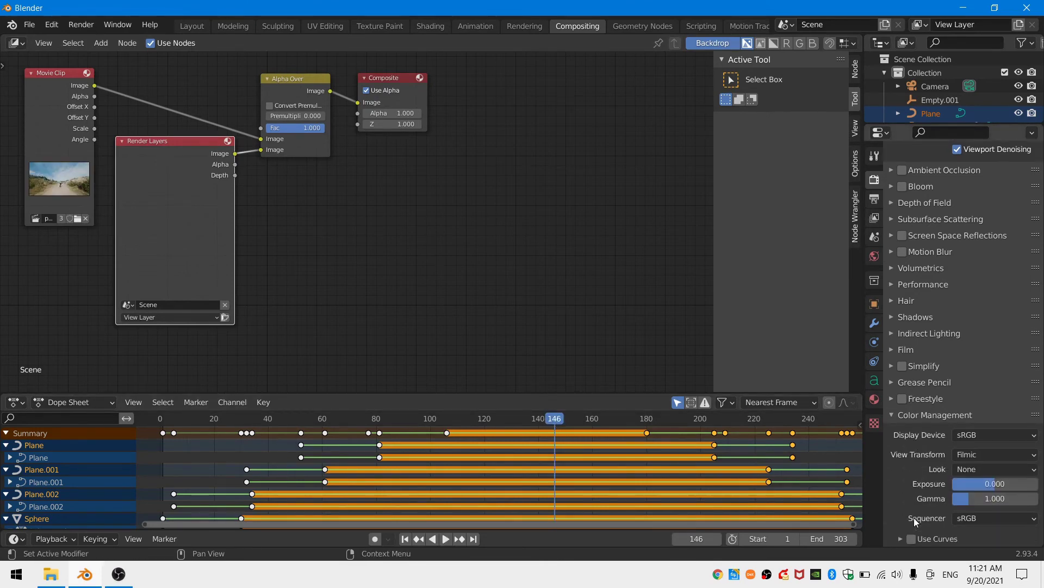
left_click(987, 456)
left_click(985, 441)
Make the Eevee render's film background transparent and enable Motion Blur
left_click(911, 351)
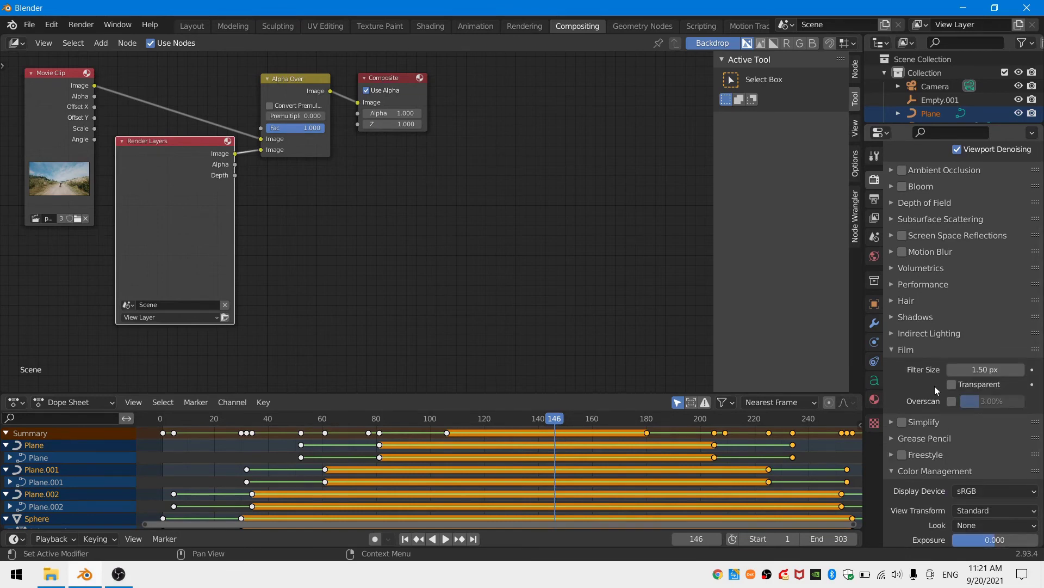
left_click(952, 384)
left_click(914, 350)
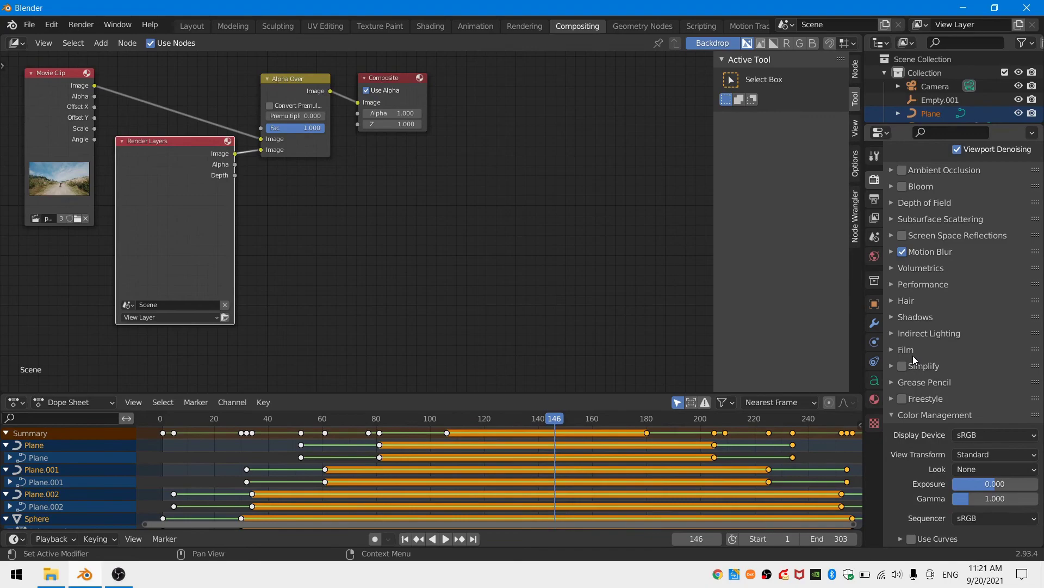
Switch to the Rendering workspace and open the folder selection for the render output path
scroll(913, 355, "up", 3)
left_click(523, 26)
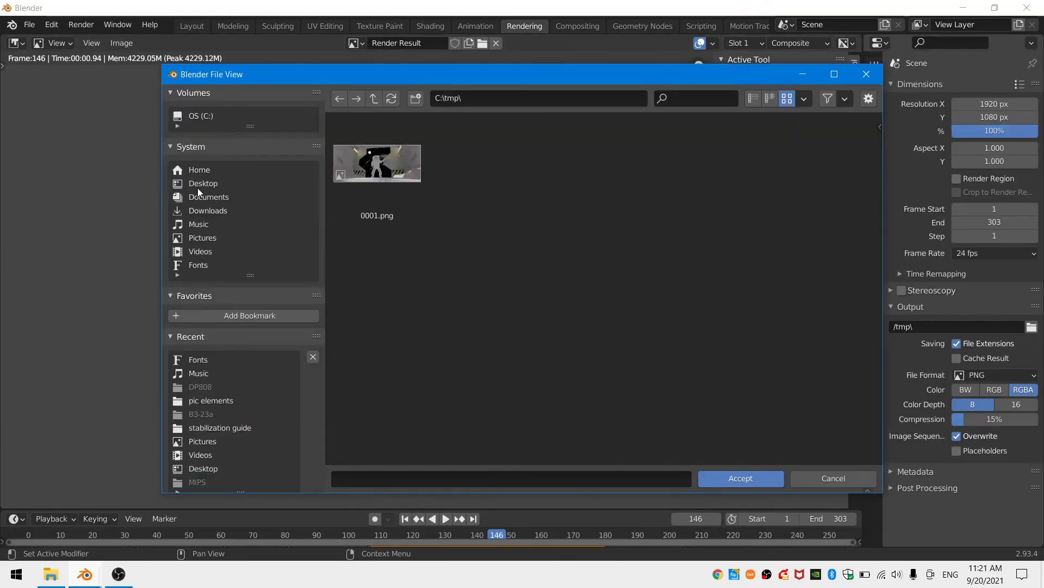